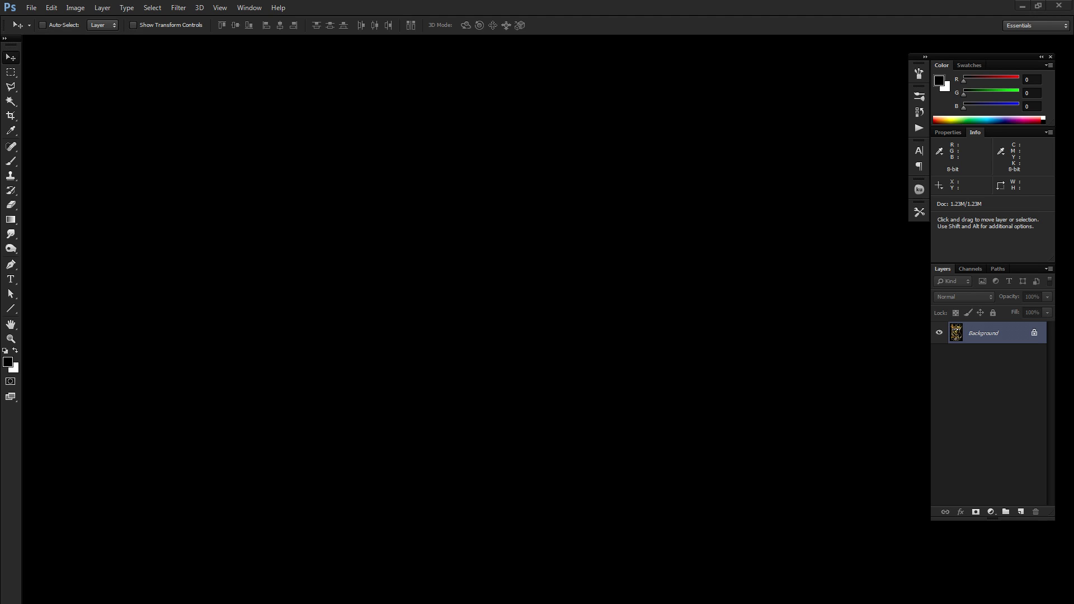
Step: Bring up the gatsby-poster.jpg reference to view its lettering style, and minimize it again
click(544, 581)
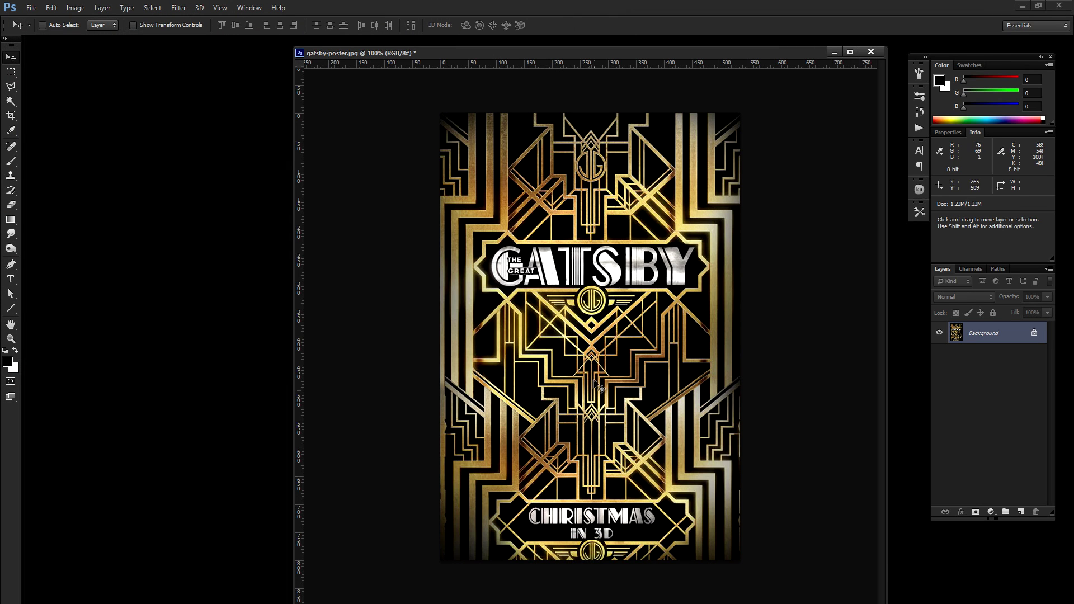
drag(616, 54, 454, 53)
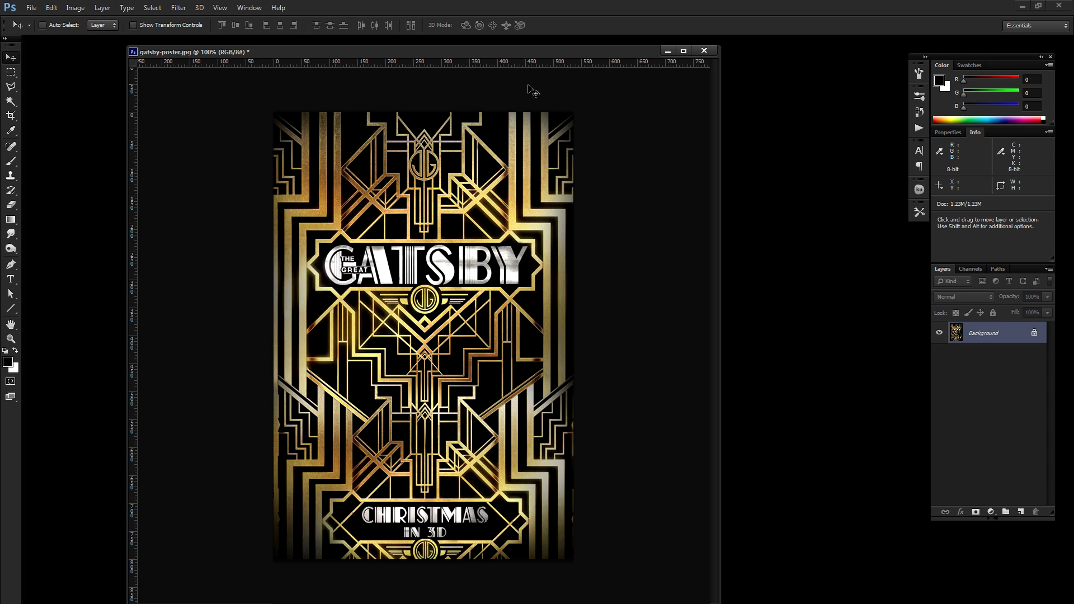
click(667, 51)
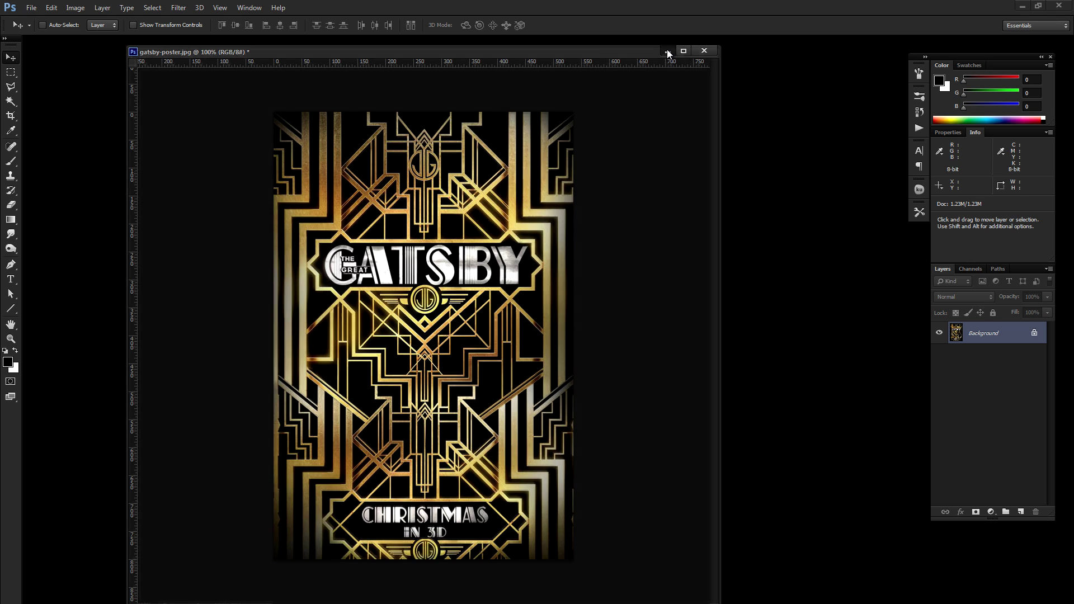
Step: Create a new 1920 x 1080 pixel RGB document at 72 pixels/inch with a white background, and enlarge its window
click(31, 7)
click(37, 17)
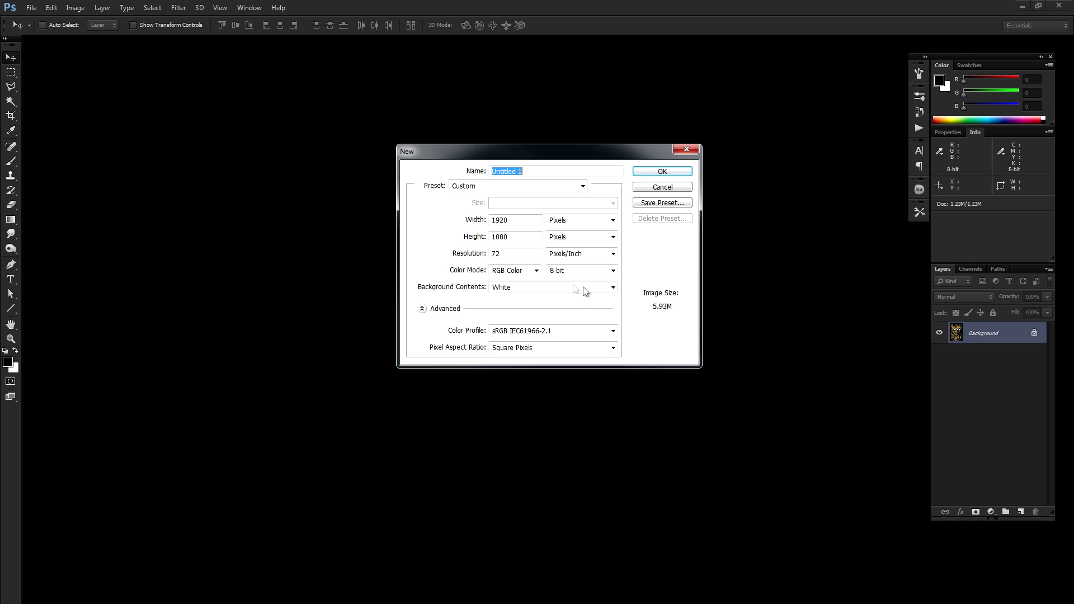
drag(515, 220, 447, 224)
drag(516, 236, 463, 235)
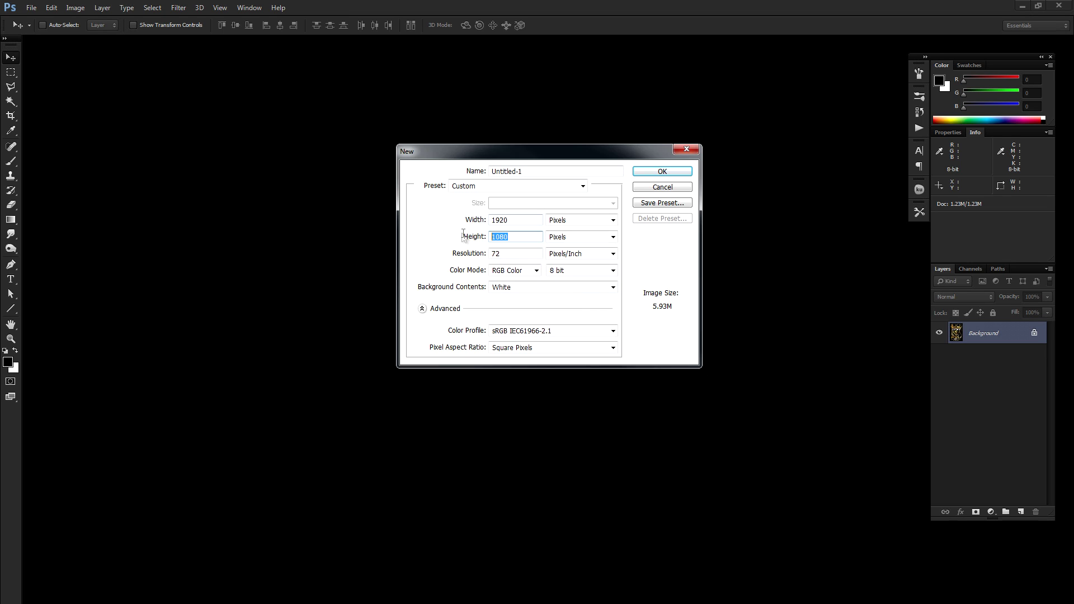
drag(520, 256, 437, 267)
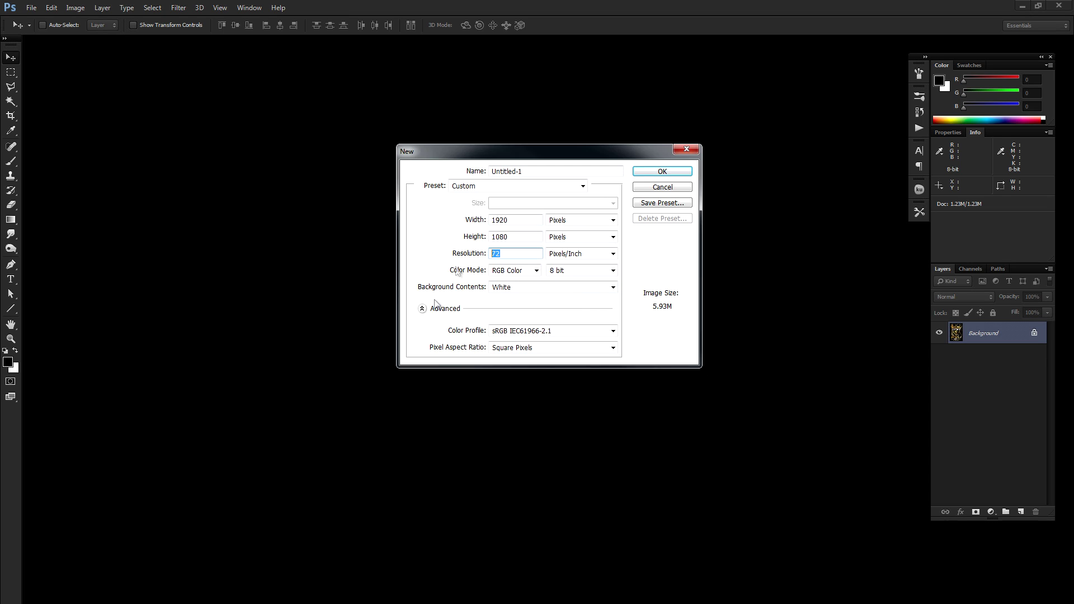
click(657, 173)
drag(536, 42, 547, 57)
drag(770, 485, 902, 577)
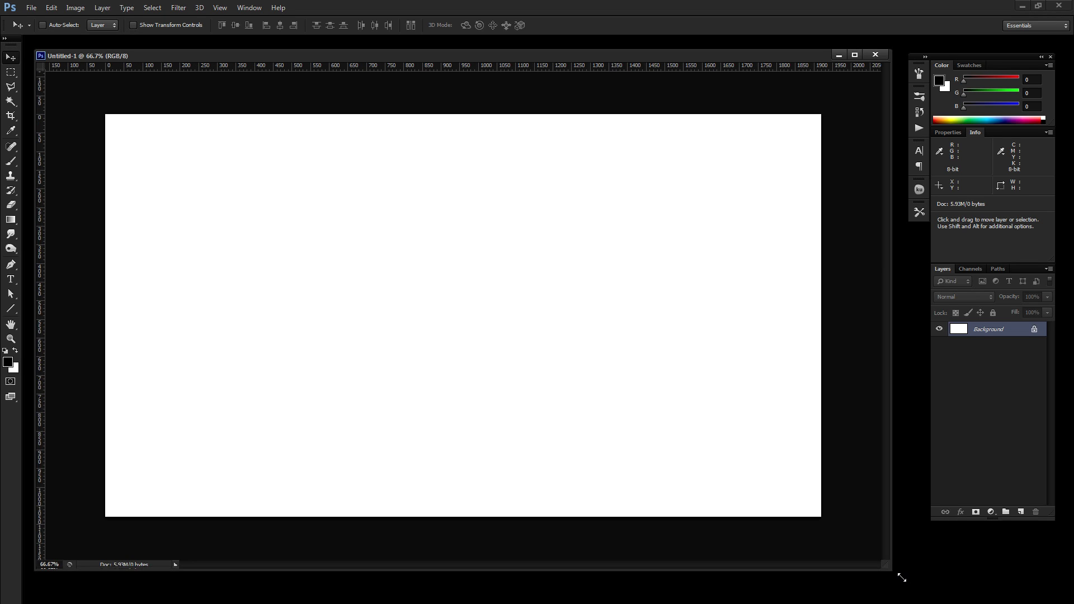
Step: Set the background color to 000000 and fill the Background layer with it
key(i)
click(14, 368)
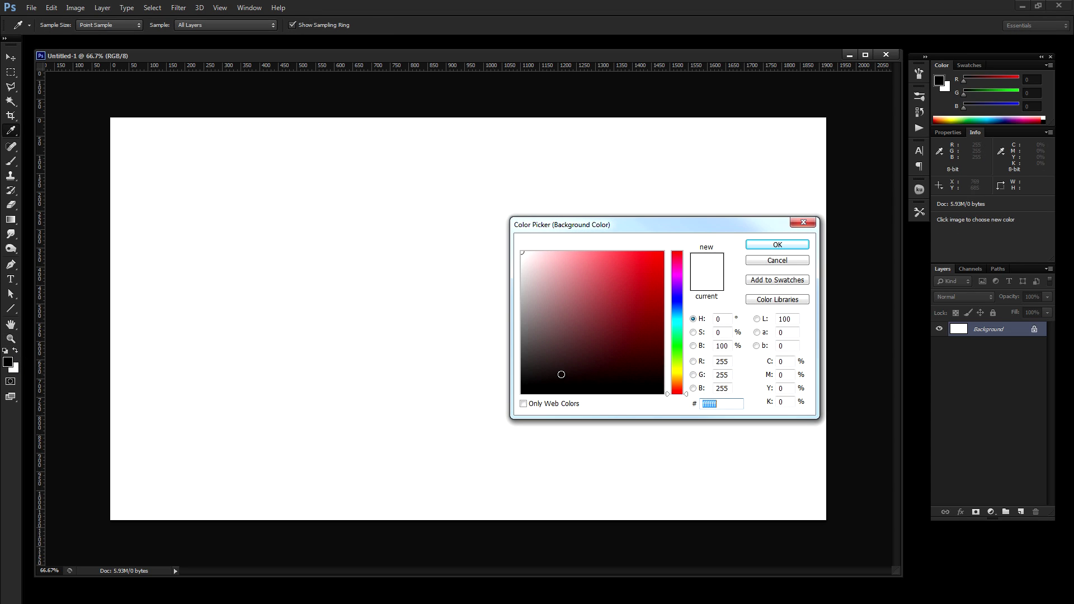
text(000000)
click(776, 245)
key(z)
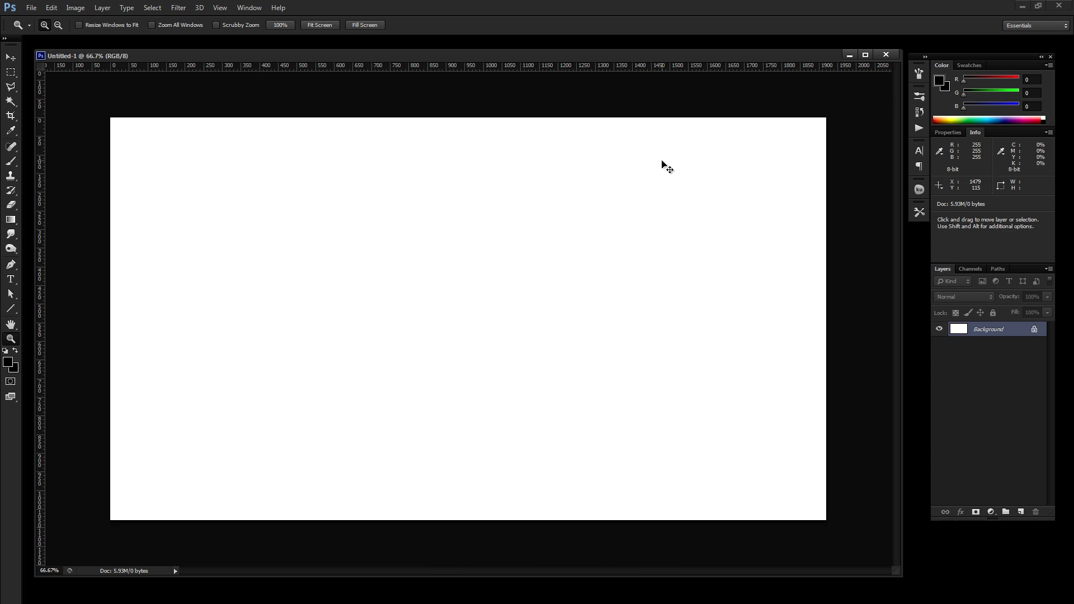
key(ctrl+Delete)
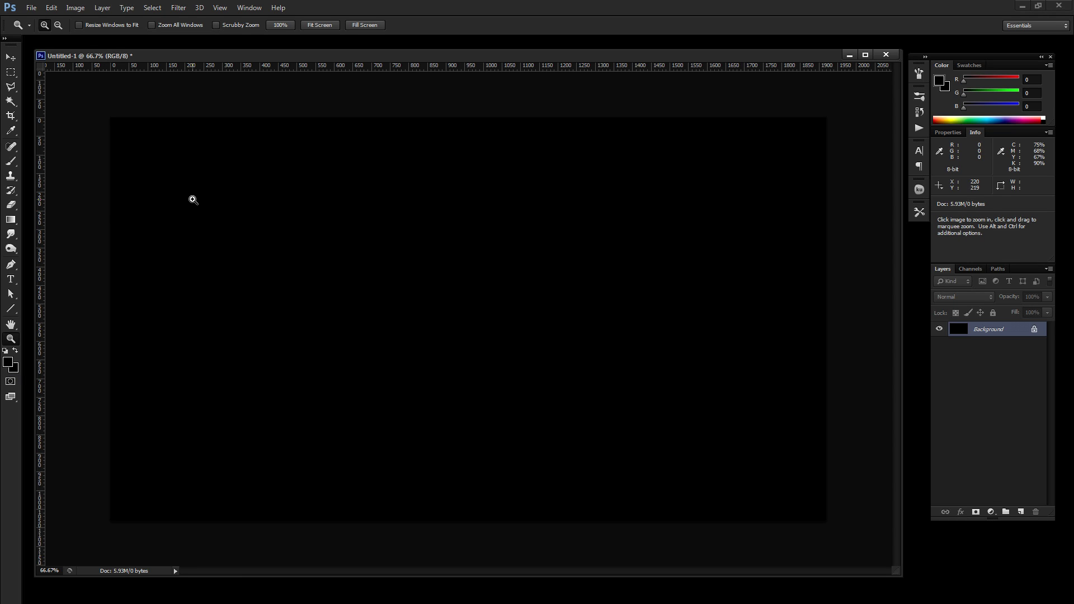
Step: Add a vertical guide at 50% of the canvas
click(220, 8)
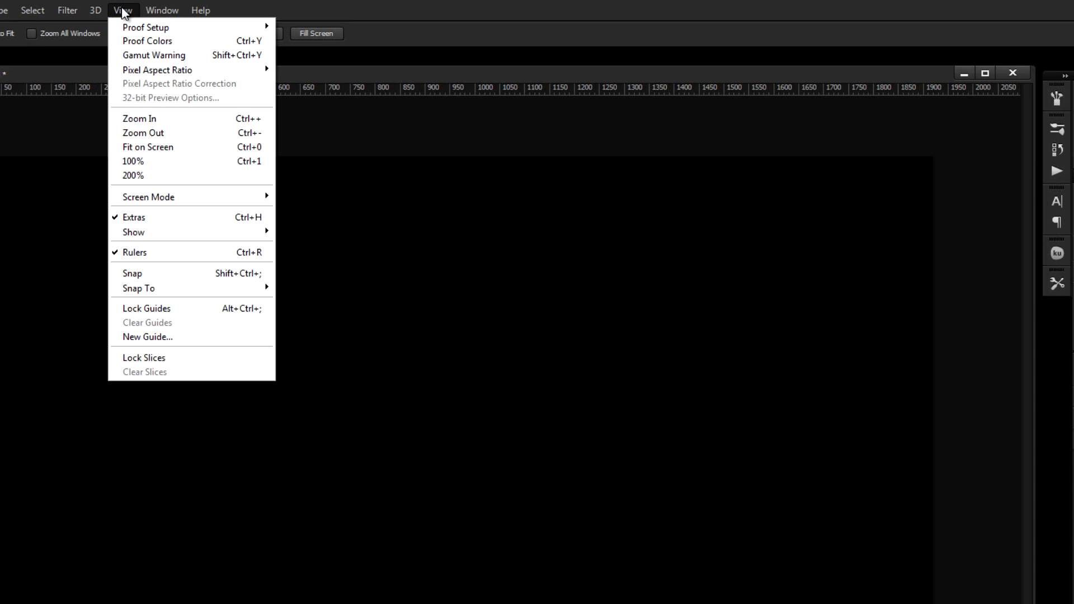
click(189, 335)
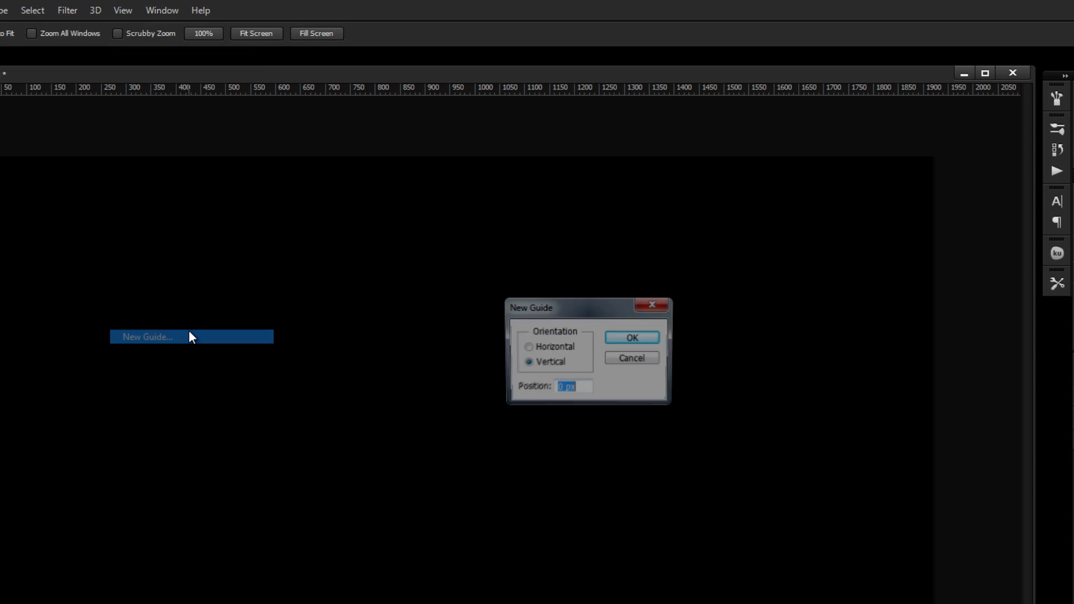
text(50)
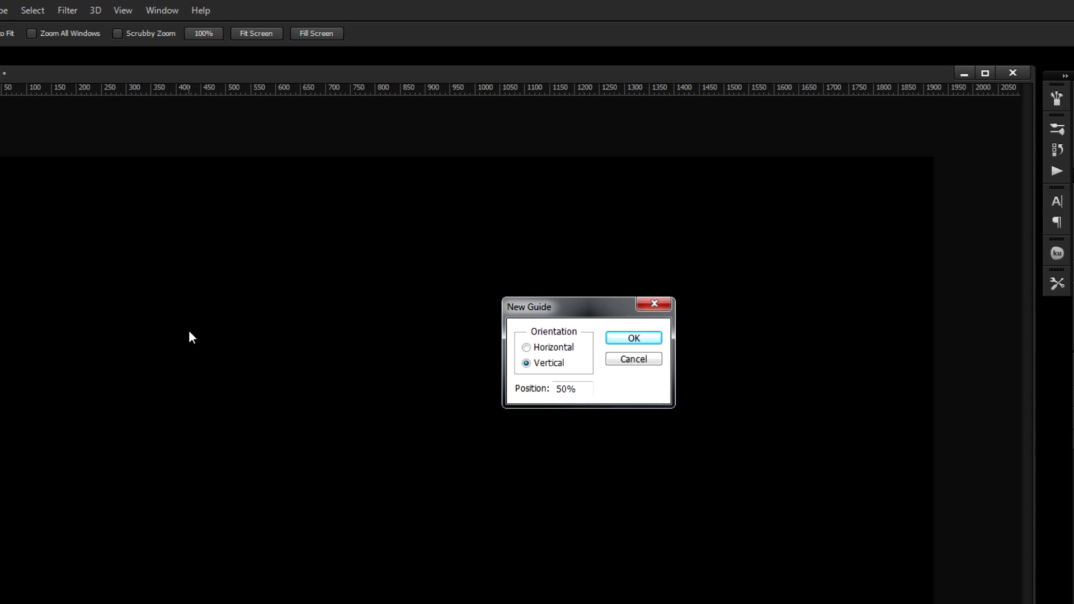
key(Return)
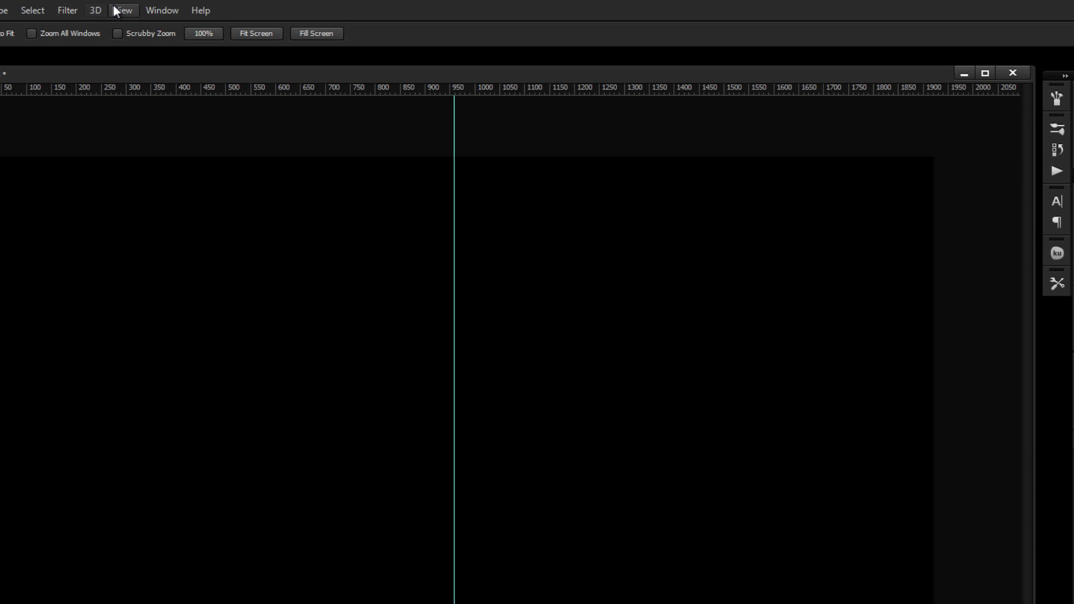
Step: Add a horizontal guide at 50% of the canvas and extend the document window downward
click(118, 10)
click(156, 337)
click(556, 351)
text(50%)
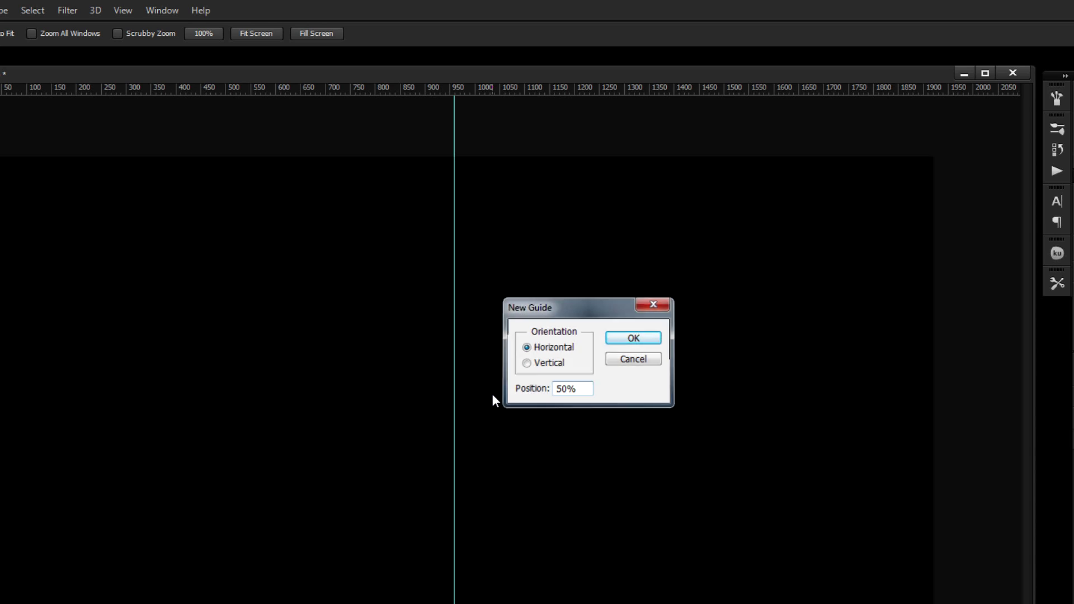
key(Return)
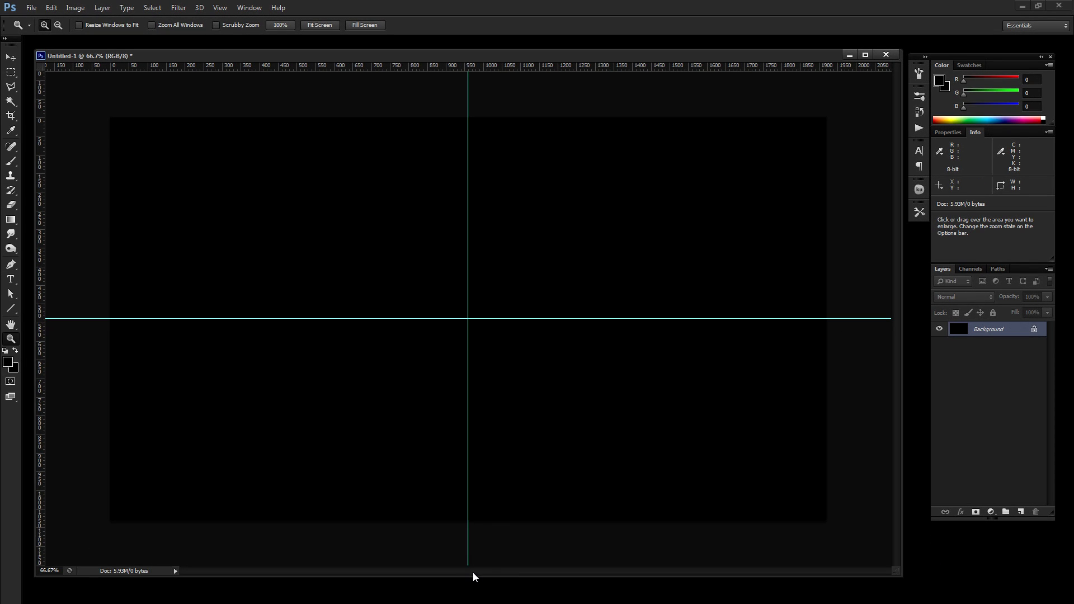
drag(473, 575, 472, 594)
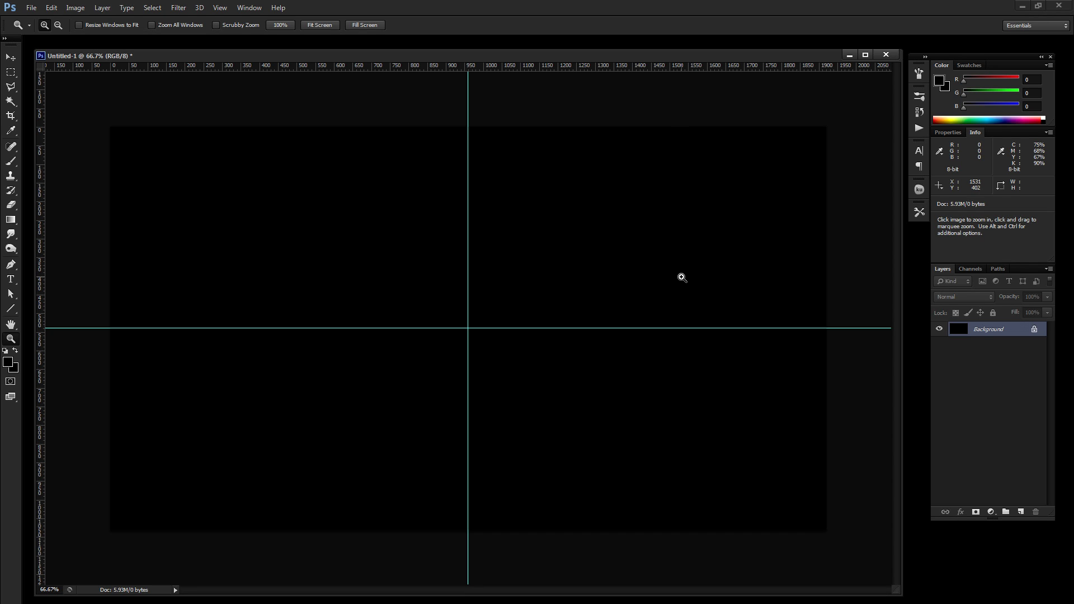
Step: Set the foreground color to white (ffffff) and add the text "GATSBY" in the Broadbay font at 260 pt
click(8, 362)
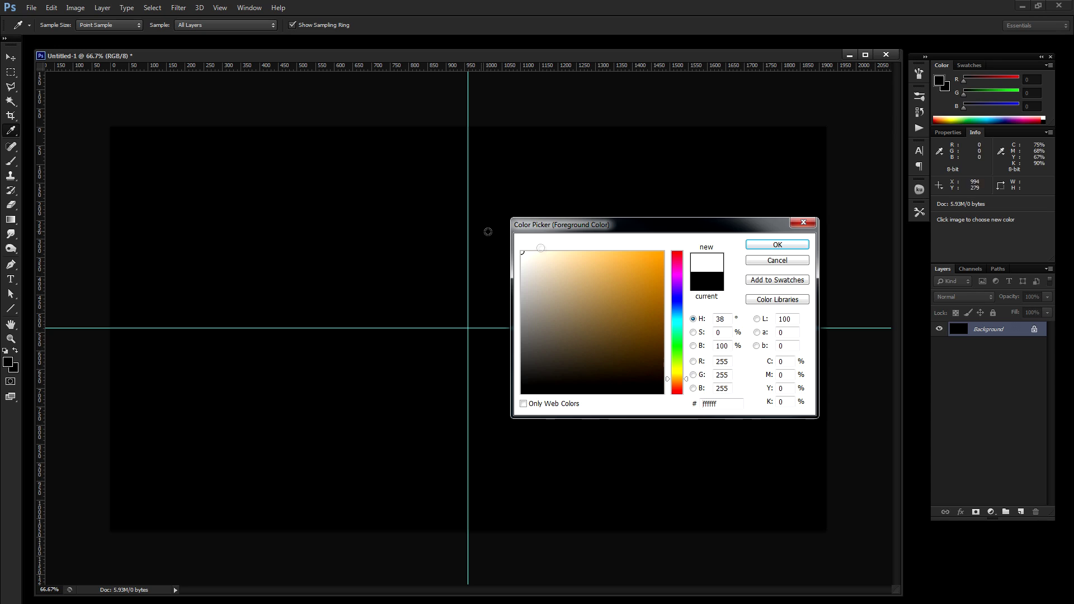
click(778, 244)
click(13, 282)
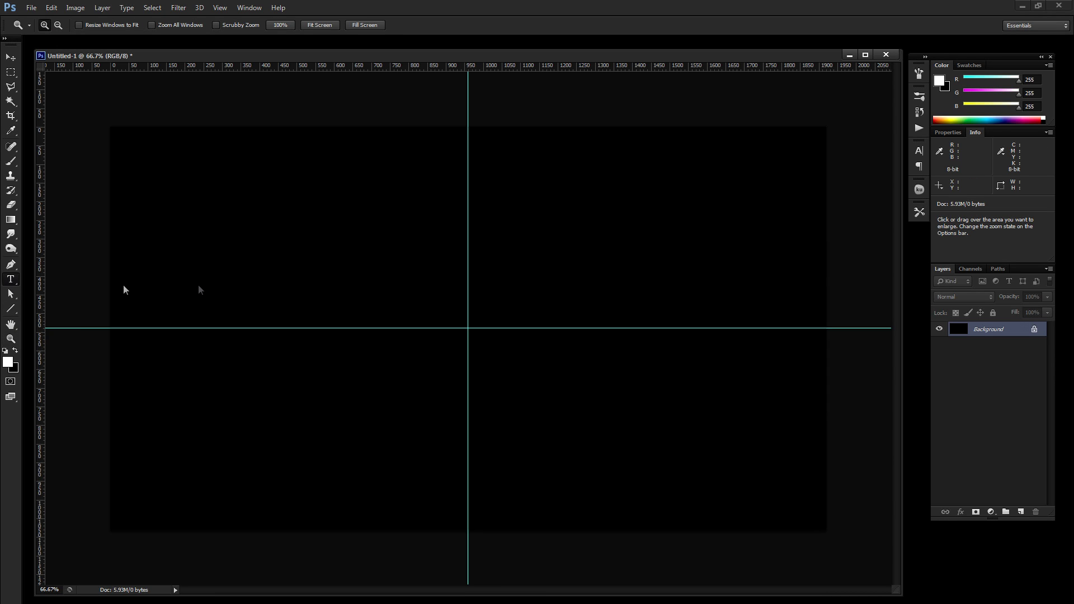
click(304, 273)
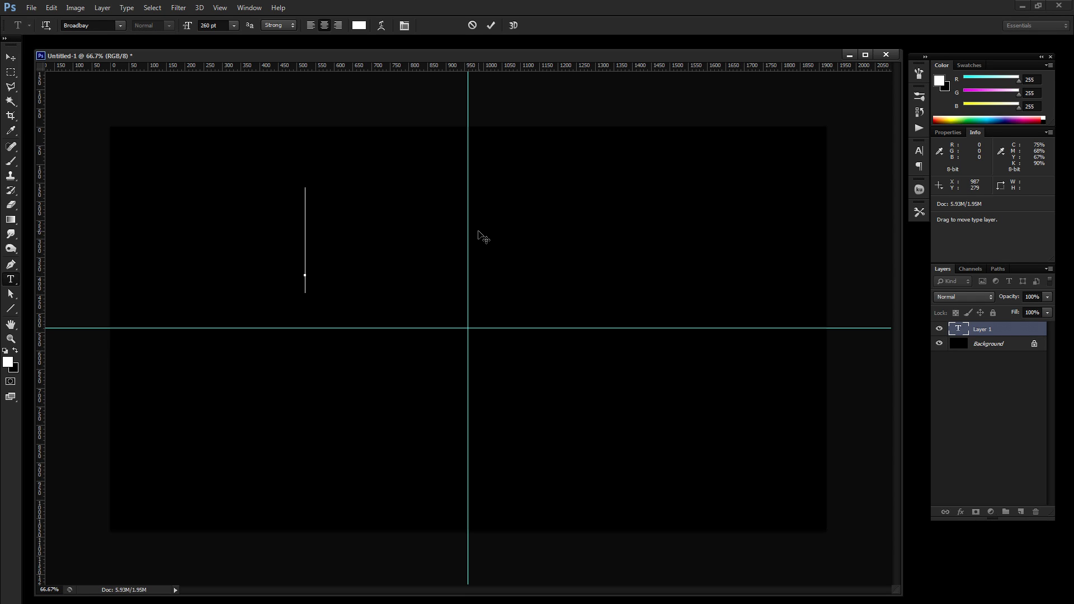
text(G)
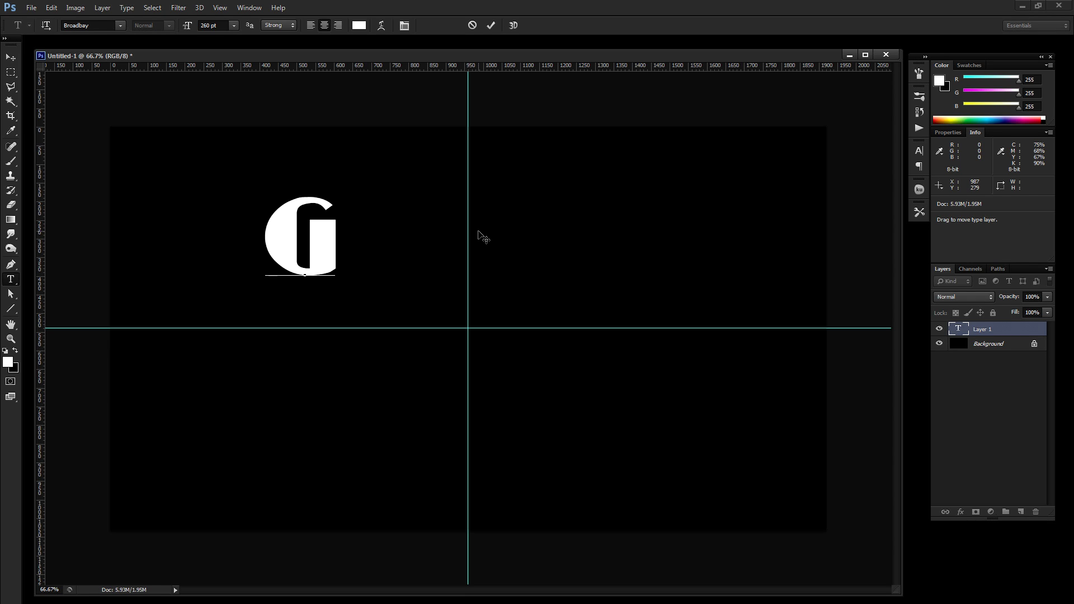
text(ATSBY)
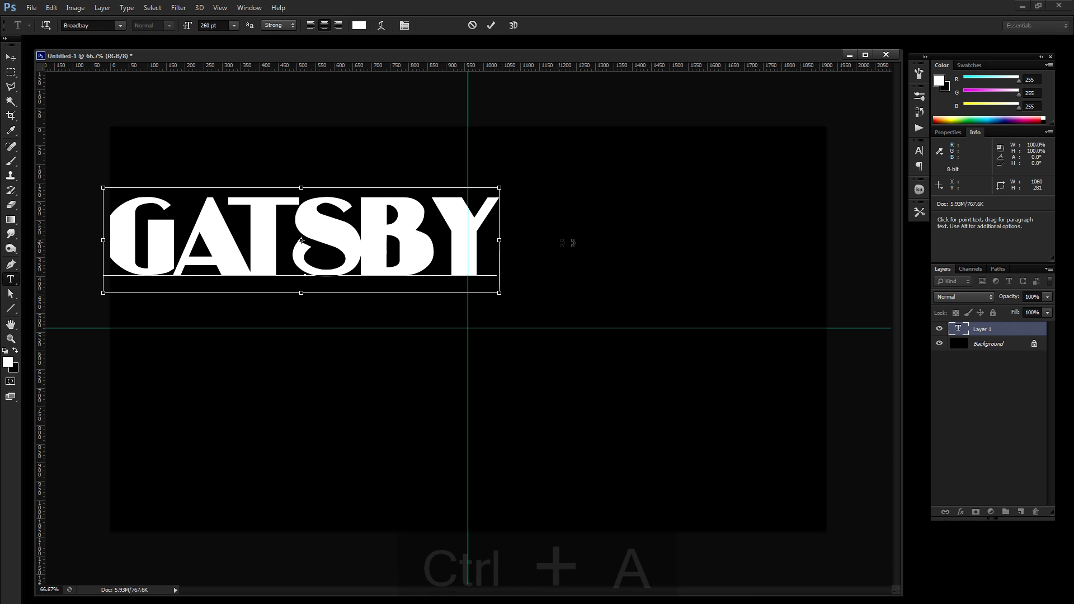
Step: Set the tracking of the whole GATSBY text to 0 and move it to the middle of the canvas
key(ctrl+a)
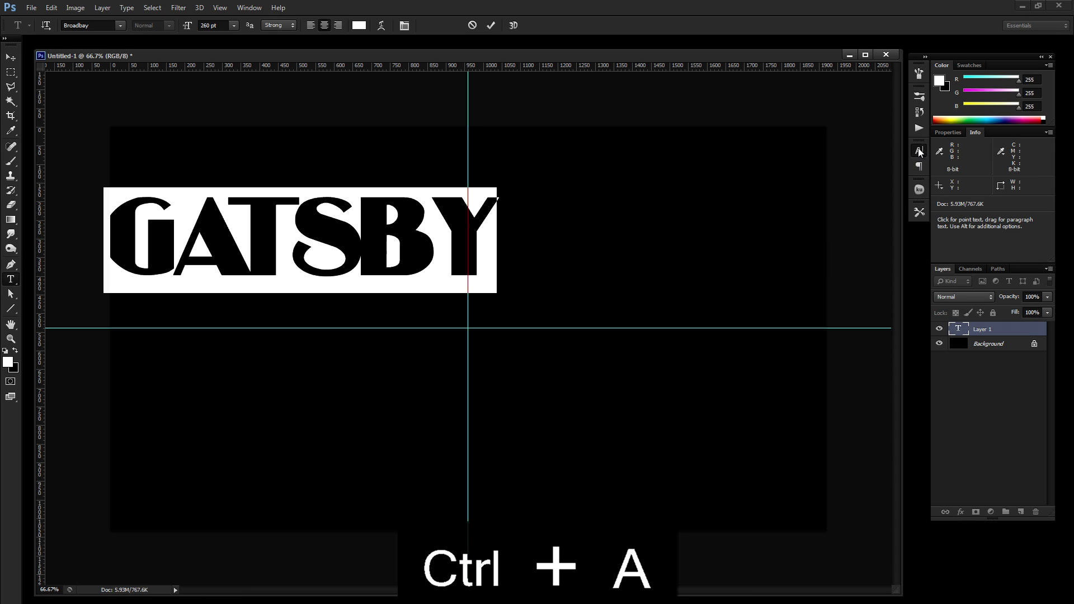
click(918, 151)
click(895, 186)
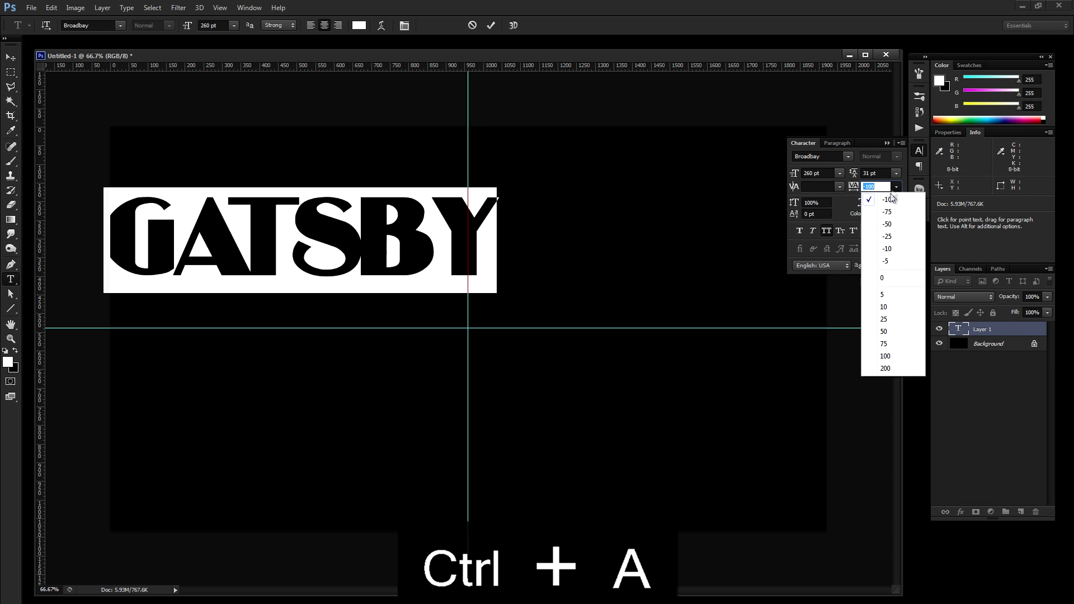
click(892, 280)
click(10, 57)
drag(348, 247, 517, 329)
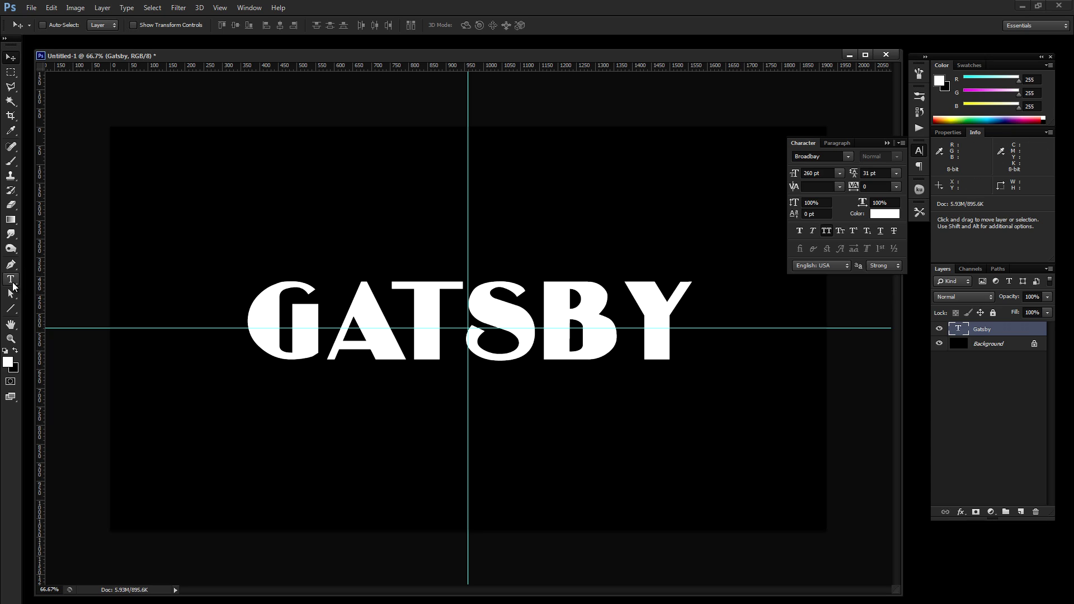
Step: Tighten the tracking of the letter B in GATSBY to -80
click(11, 279)
click(592, 304)
drag(592, 304, 551, 306)
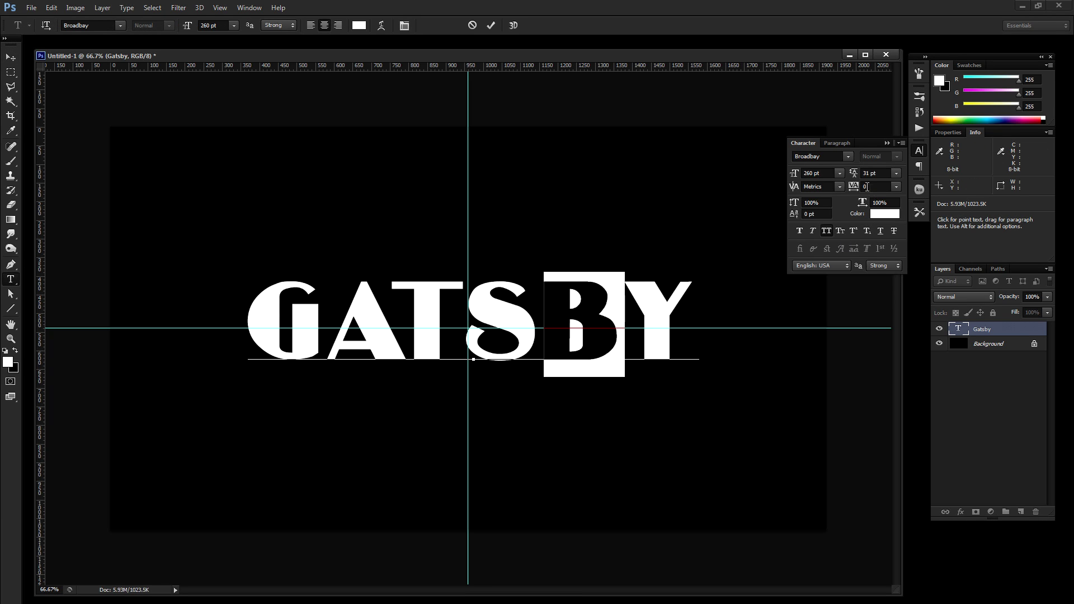
drag(853, 189, 851, 188)
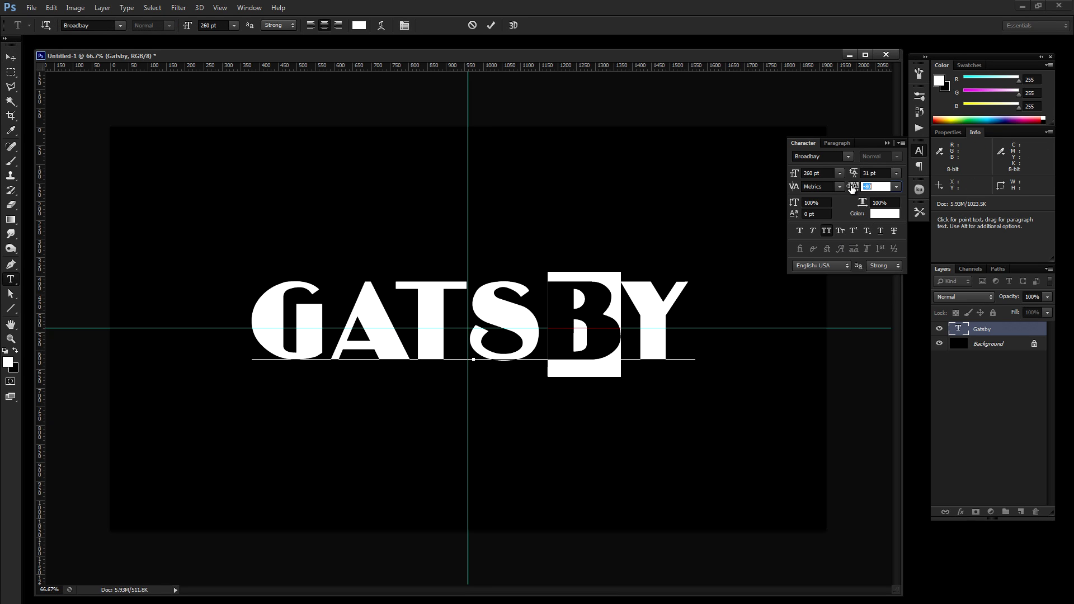
drag(547, 316, 490, 314)
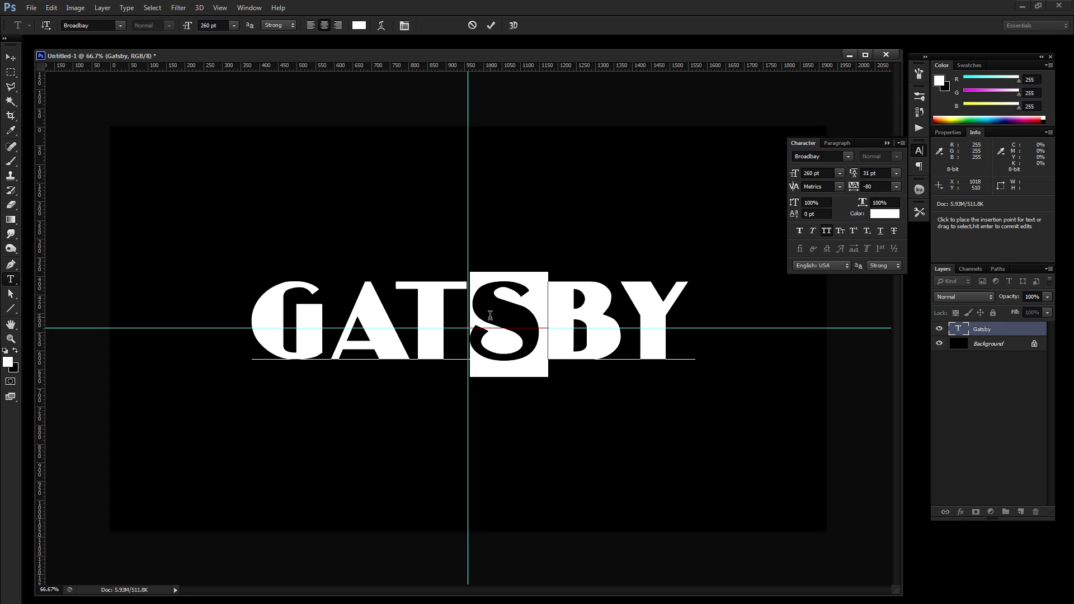
click(10, 57)
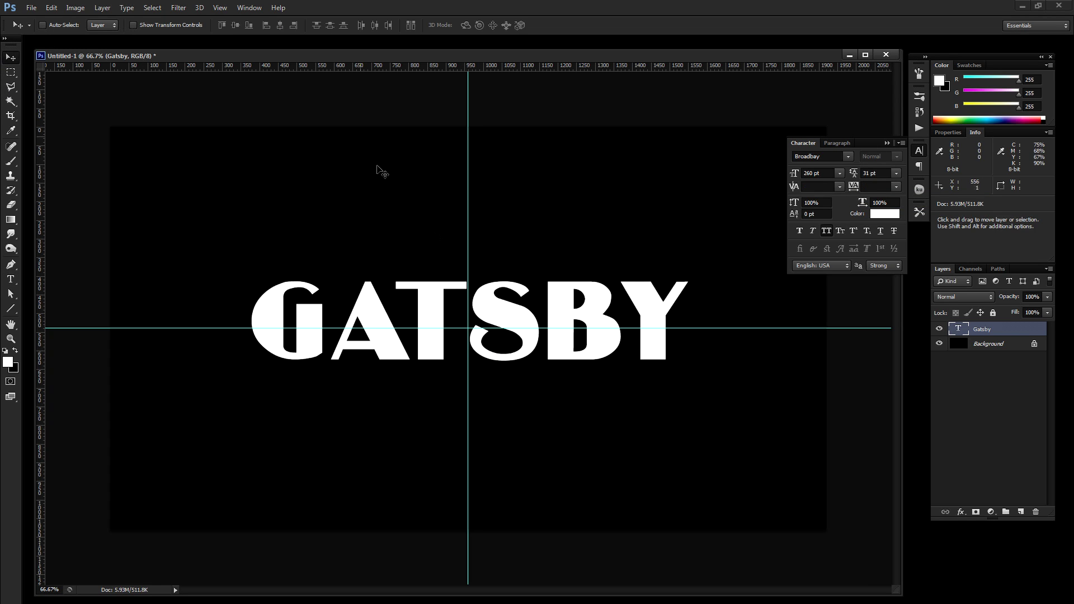
Step: Center the GATSBY text on the guide intersection, using Free Transform to fine-tune its position
drag(539, 313, 543, 317)
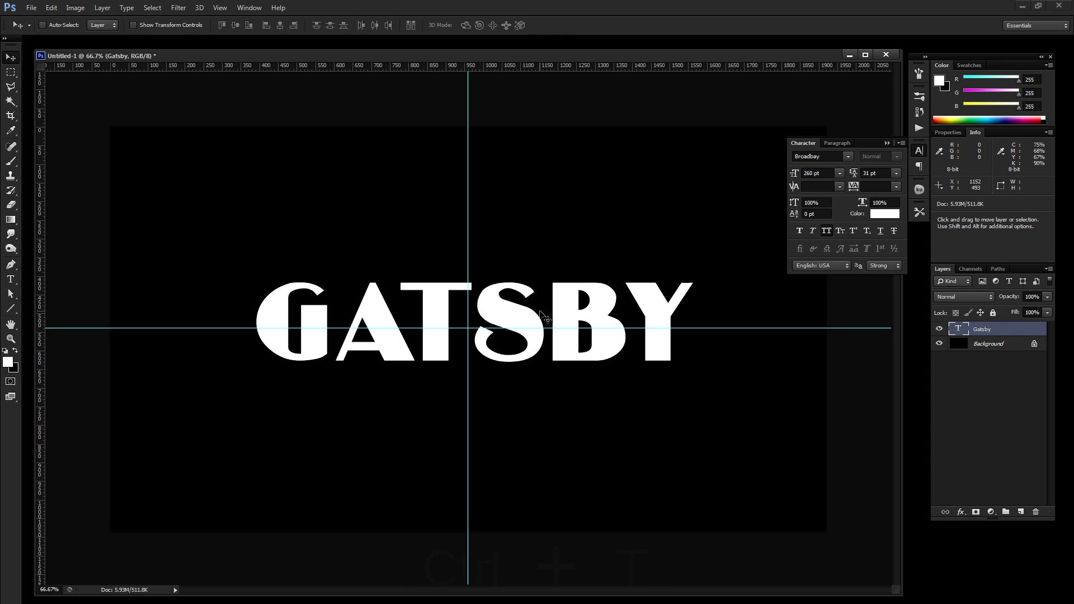
key(ctrl+t)
key(shift+Left)
key(shift+Left)
key(shift+Left)
key(Down)
key(Down)
key(Down)
key(Down)
key(Down)
key(Down)
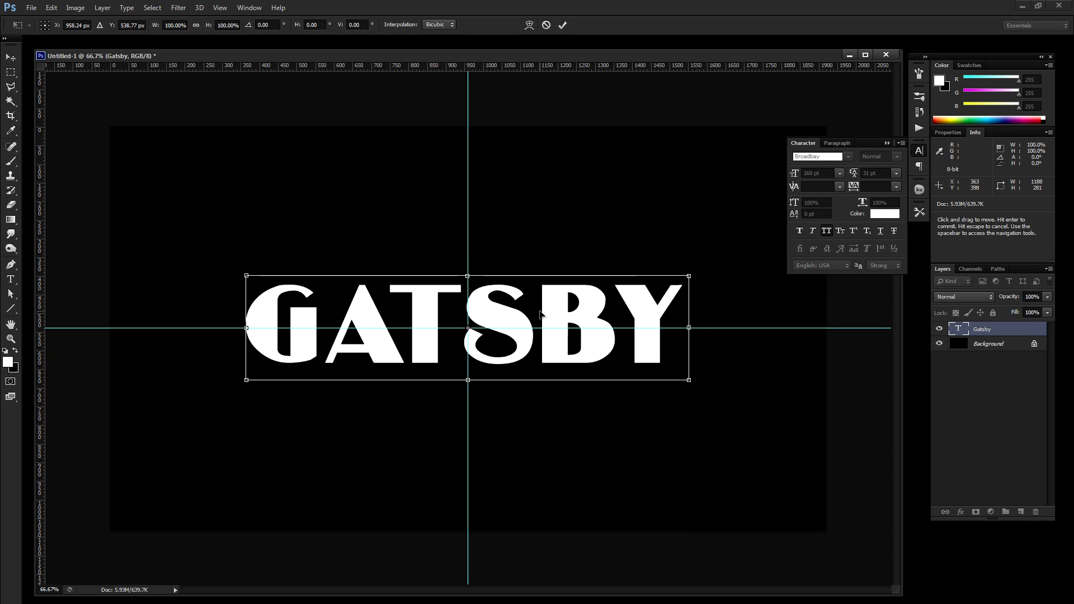
Step: Scale the GATSBY text proportionally from its center to about 108%, apply the transform and collapse the Character settings
drag(689, 276, 706, 269)
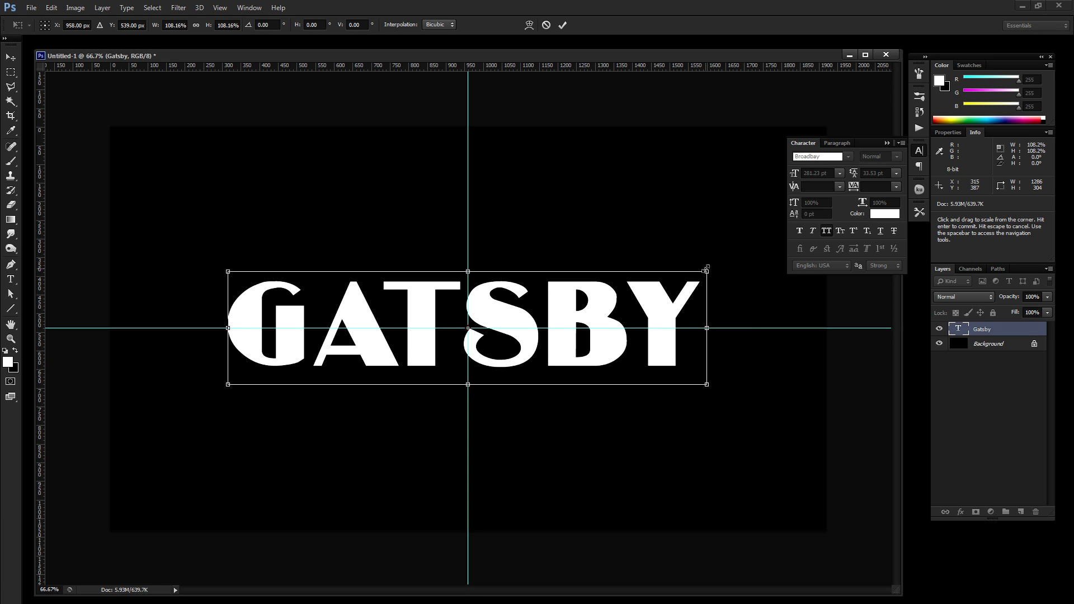
key(Return)
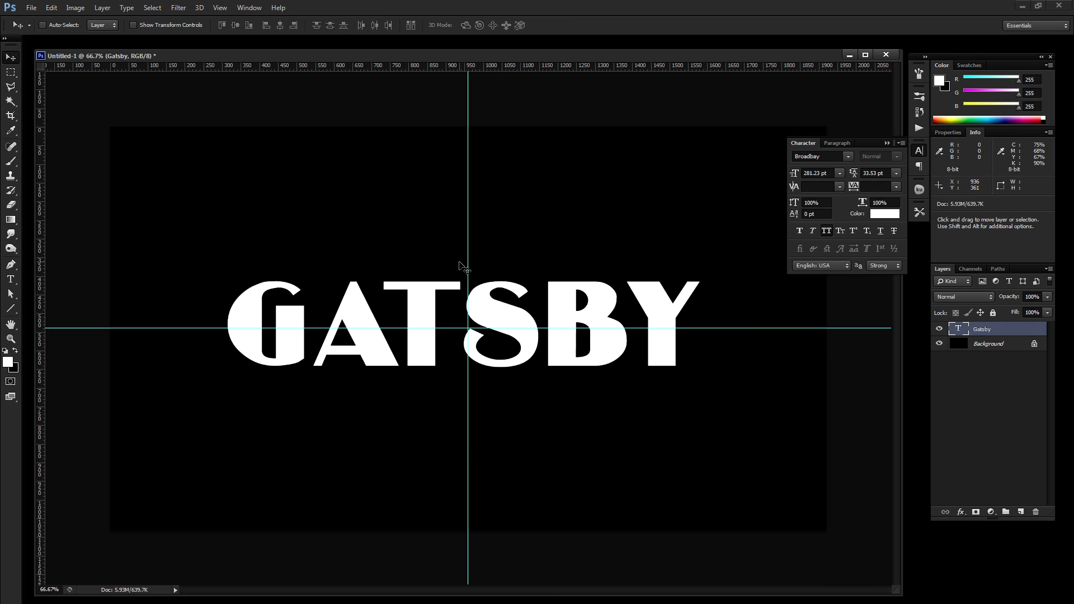
key(space)
click(886, 144)
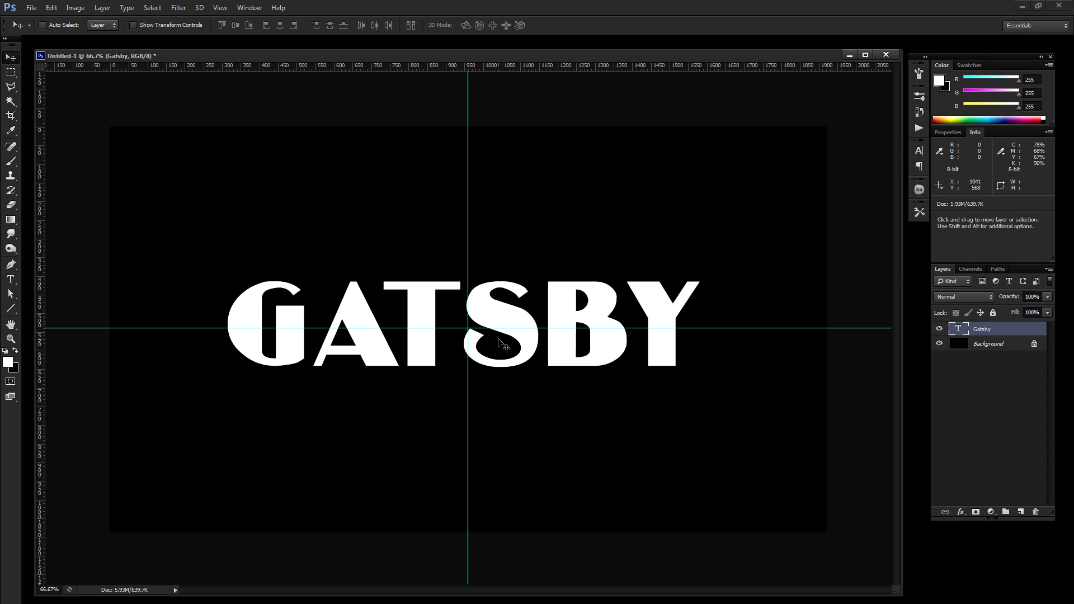
Step: Duplicate the Gatsby text layer
key(ctrl+j)
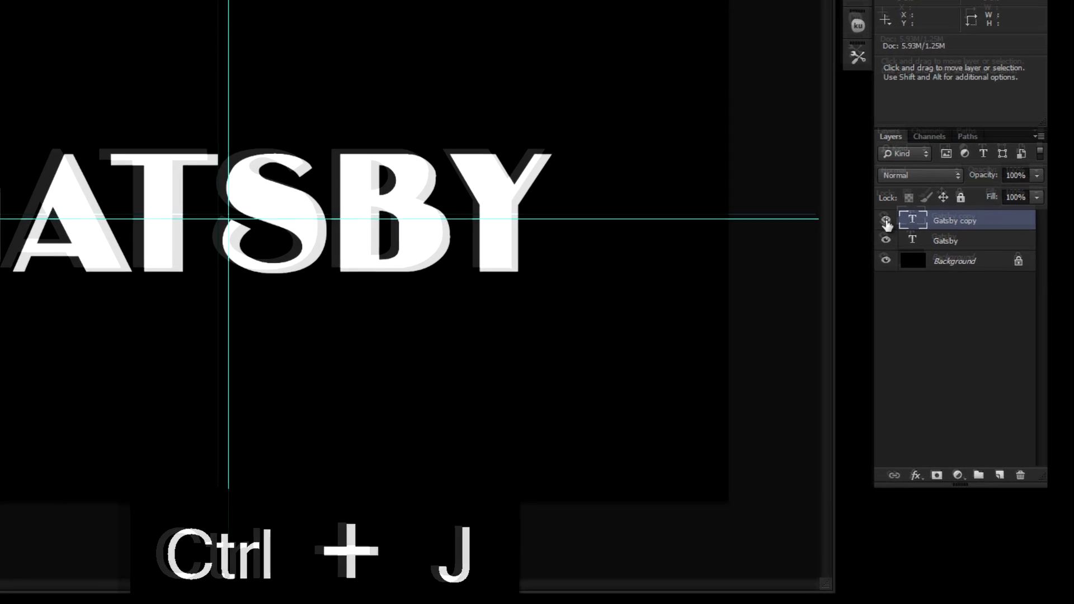
Step: Hide the Gatsby copy layer and convert the original Gatsby text layer to a shape
click(885, 221)
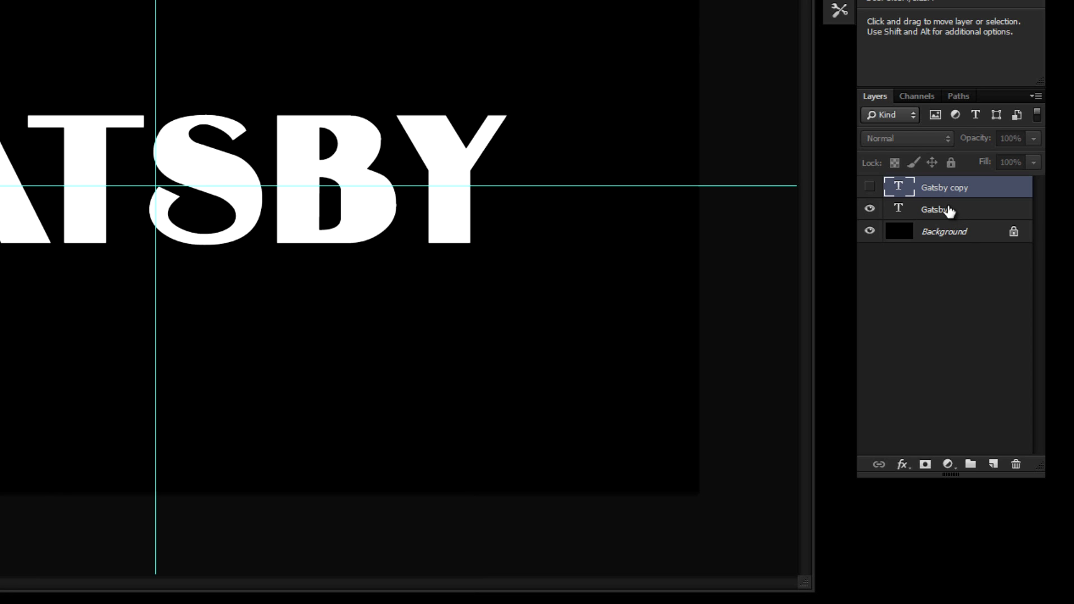
click(949, 211)
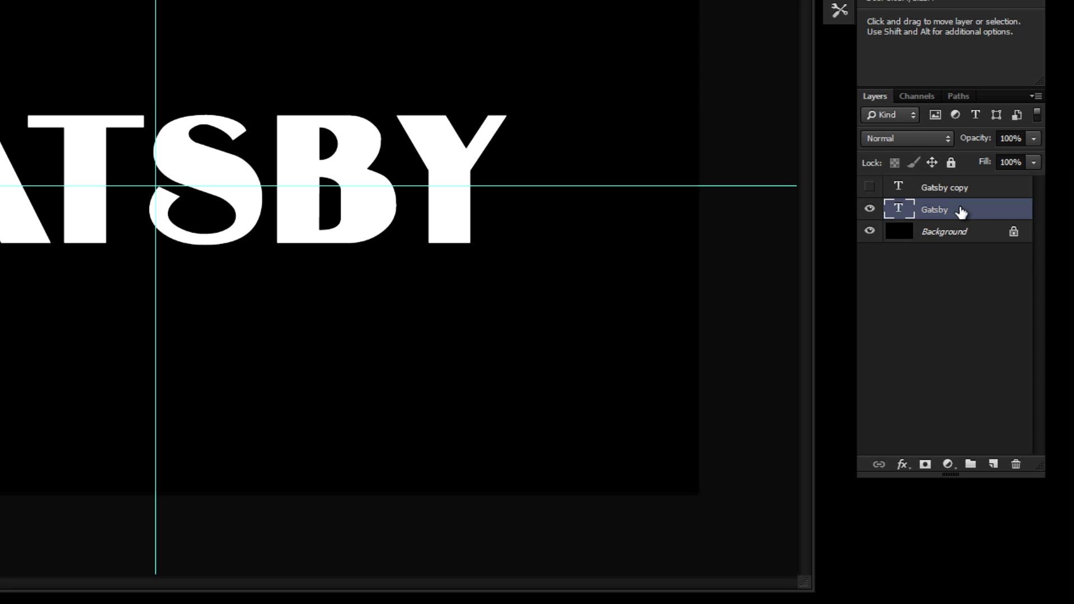
right_click(935, 209)
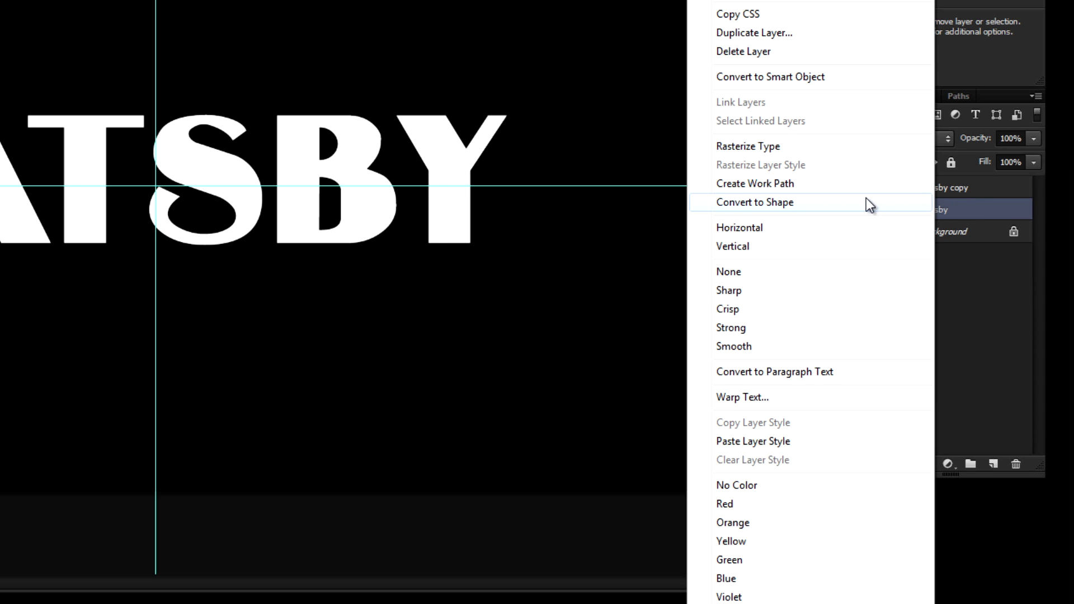
click(867, 199)
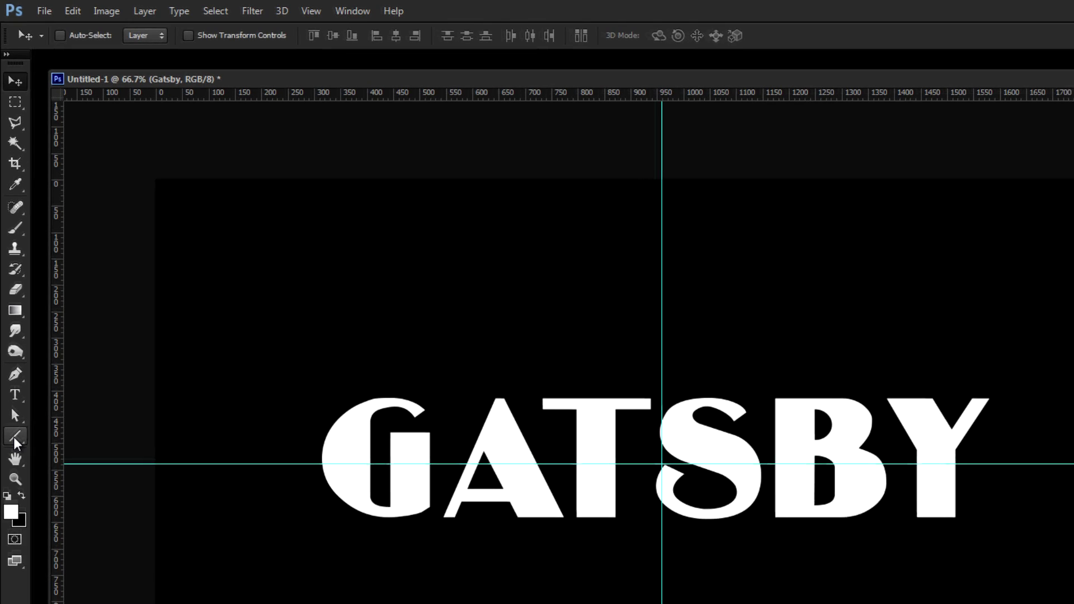
Step: Set the Gatsby shape's fill to No Color and its stroke to white
click(11, 309)
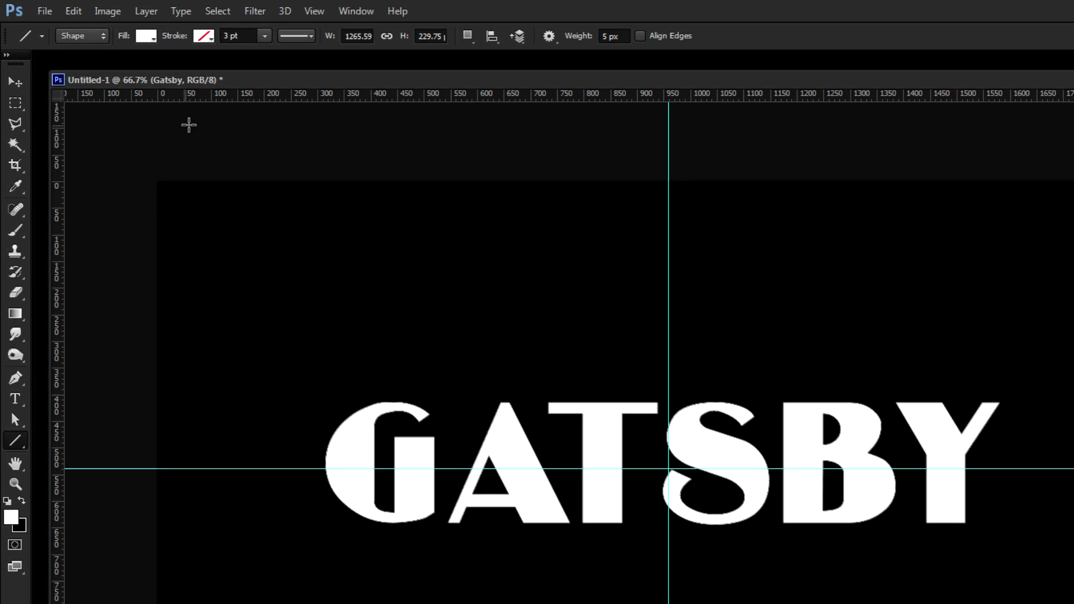
click(146, 37)
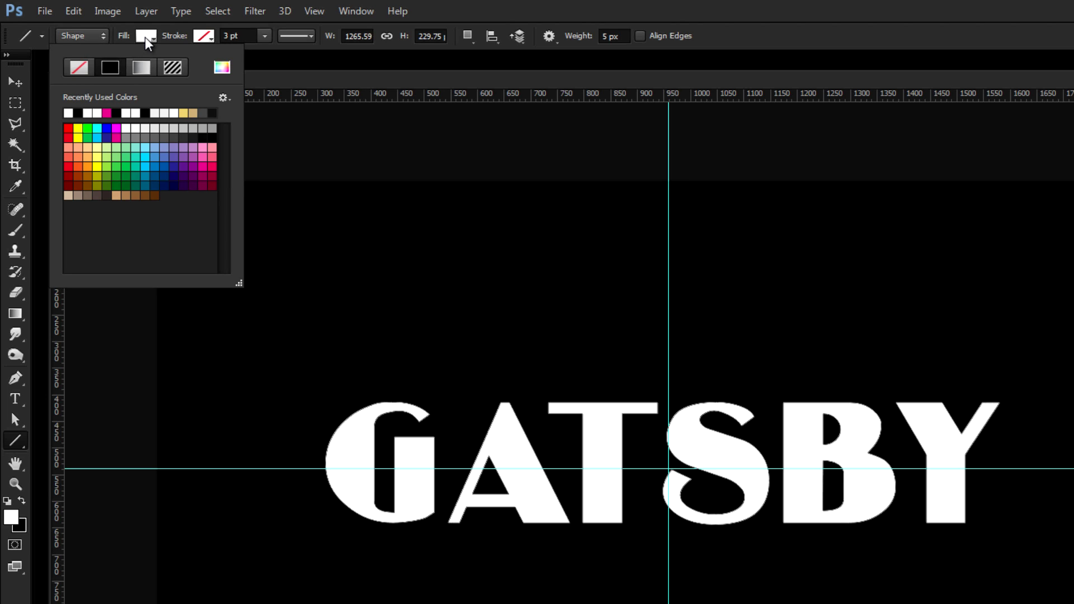
click(78, 66)
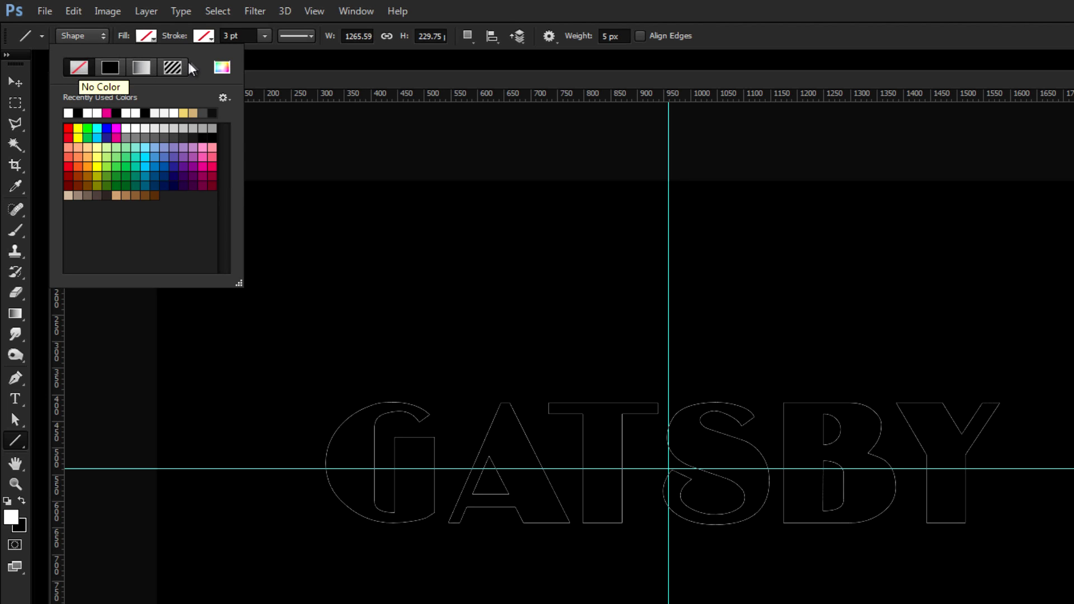
click(206, 37)
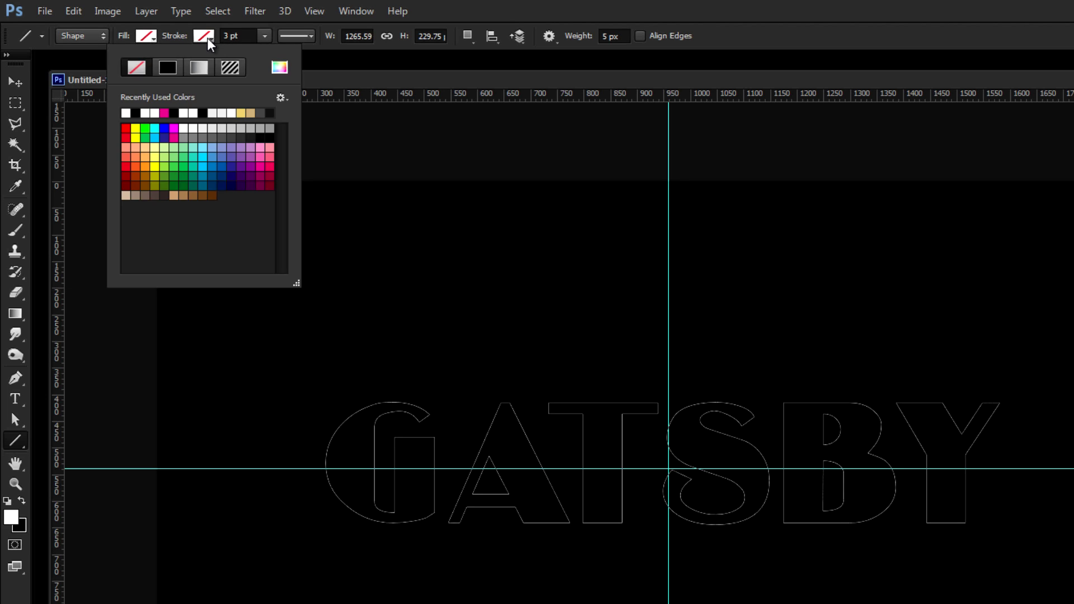
click(233, 113)
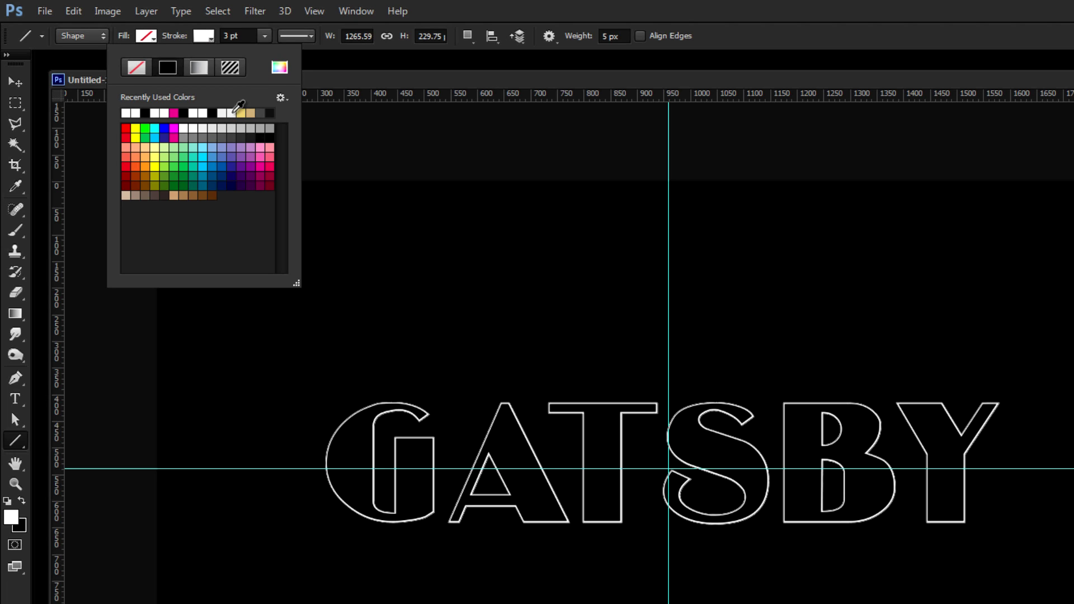
Step: Align the Gatsby shape's solid stroke to the outside of the letter outlines
click(309, 40)
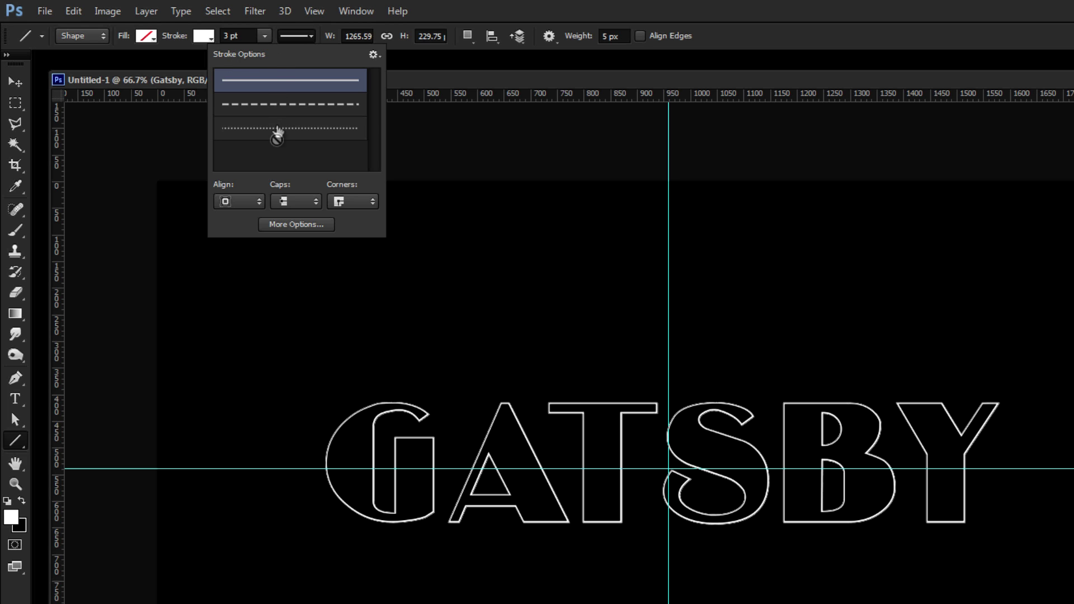
click(238, 202)
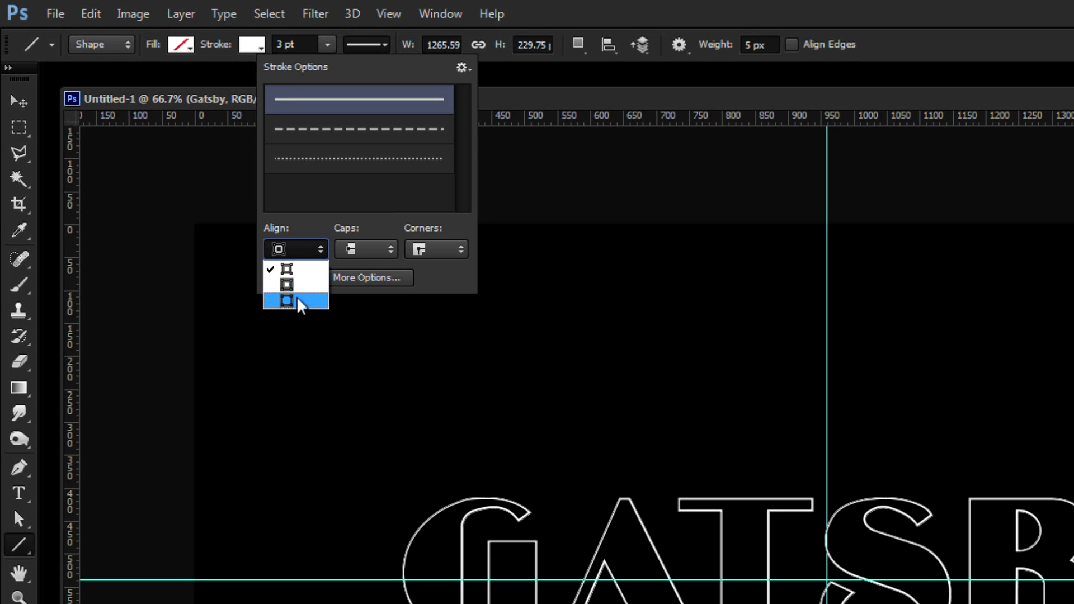
key(Up)
key(Up)
key(Down)
click(295, 302)
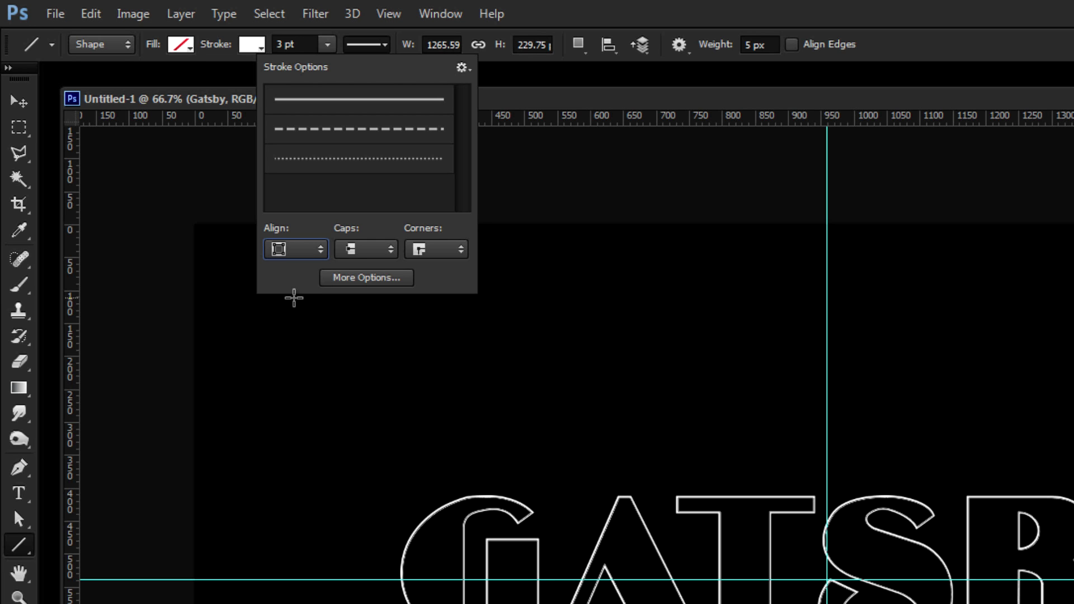
Step: Increase the Gatsby shape's stroke width to 16.51 pt and show the Gatsby copy layer again
click(327, 45)
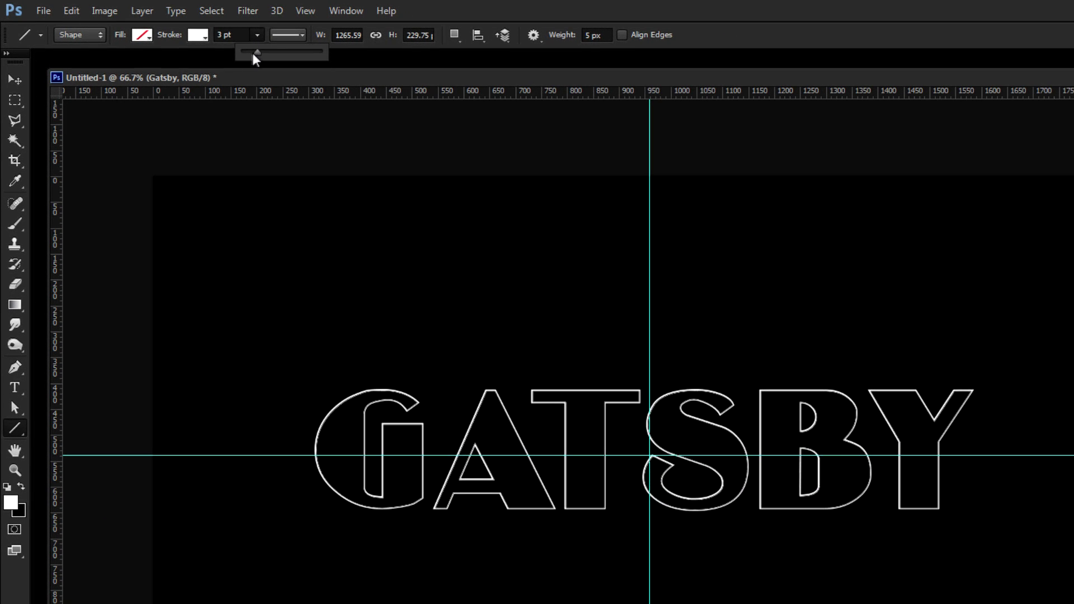
drag(261, 54, 275, 52)
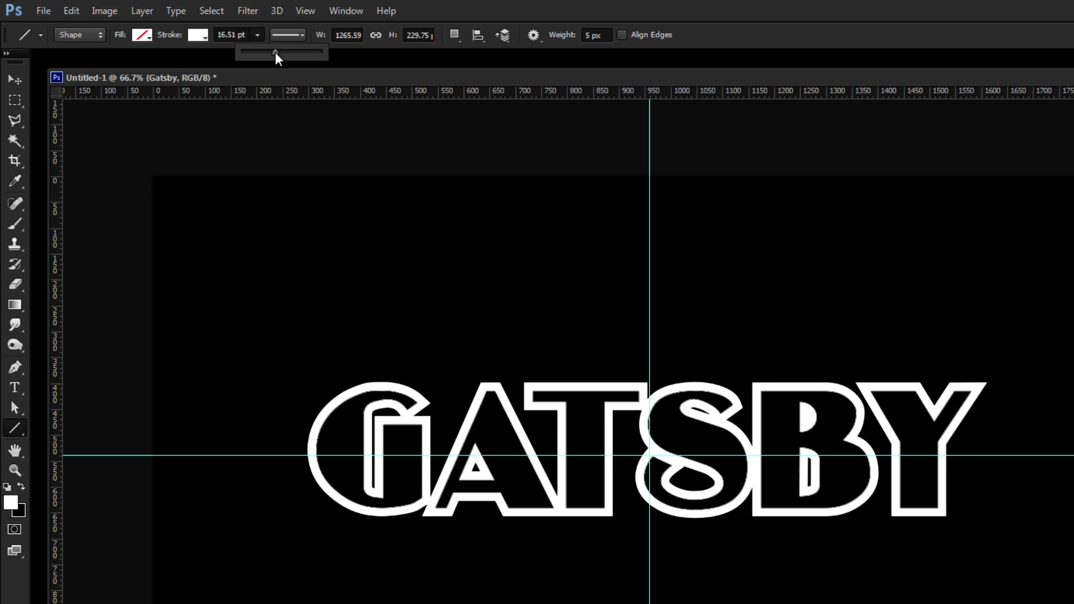
key(Return)
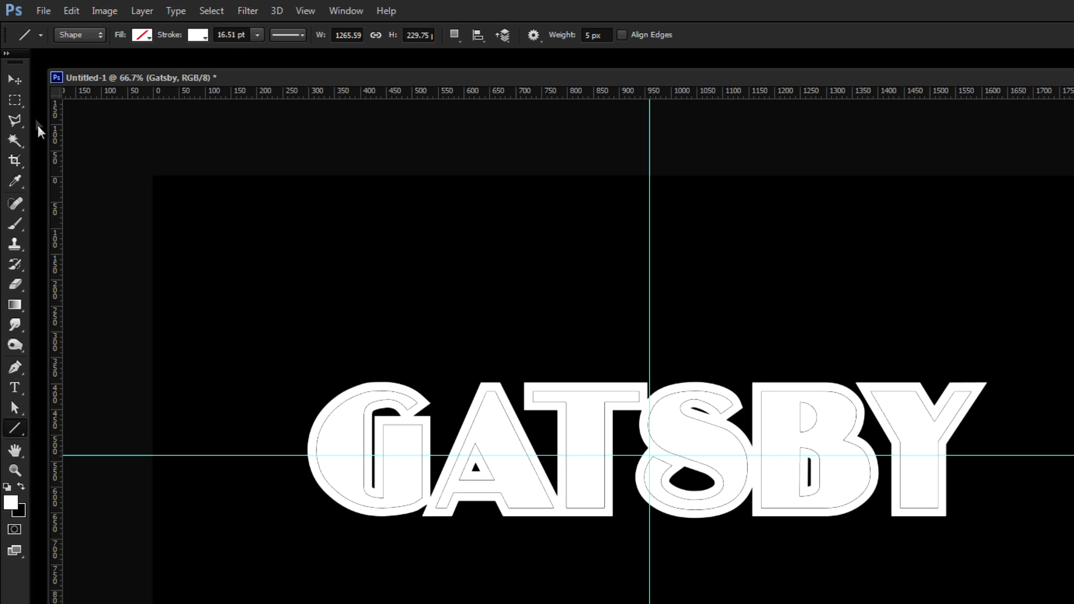
click(13, 78)
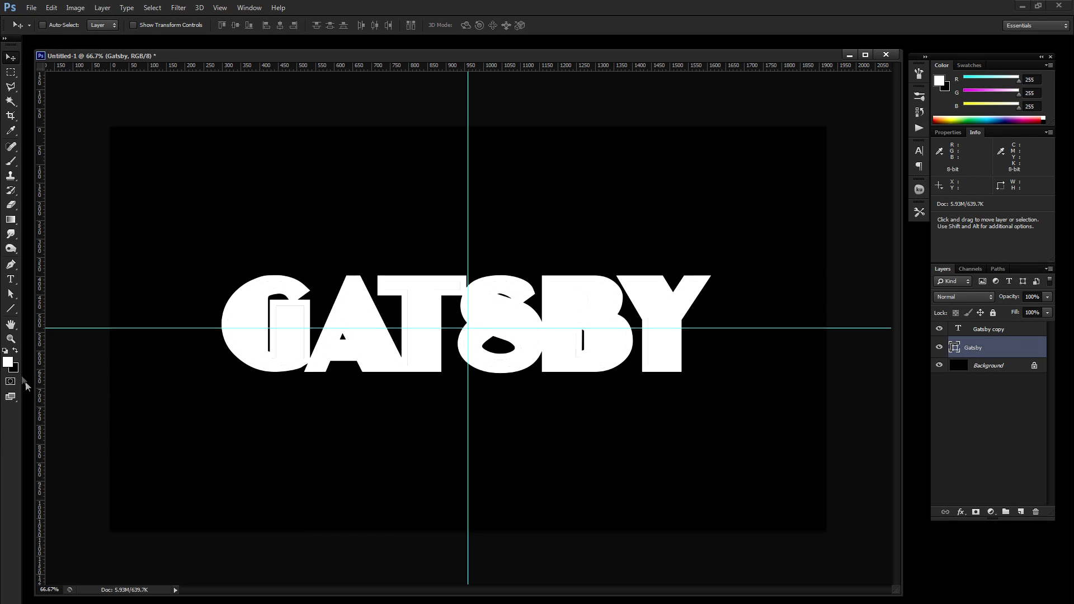
click(11, 368)
click(273, 427)
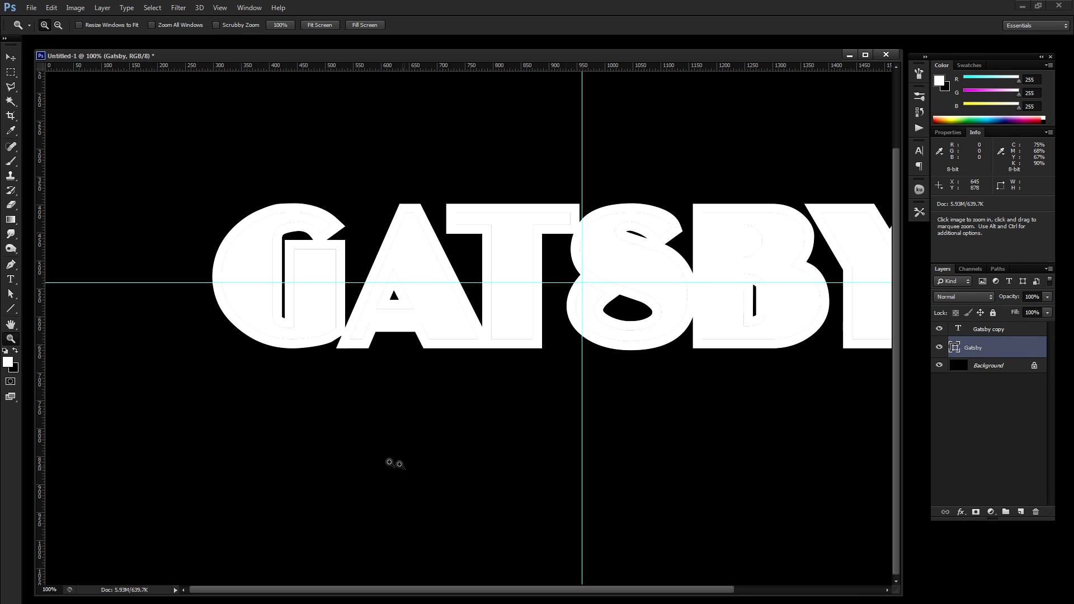
drag(661, 267, 621, 355)
drag(672, 288, 713, 201)
drag(714, 229, 642, 378)
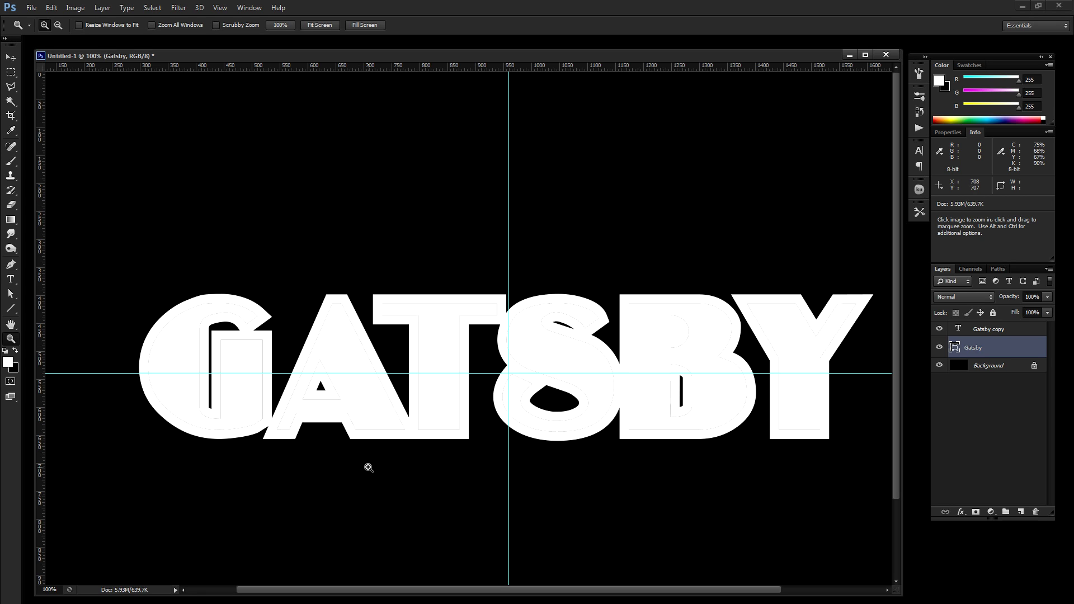
drag(450, 414, 517, 255)
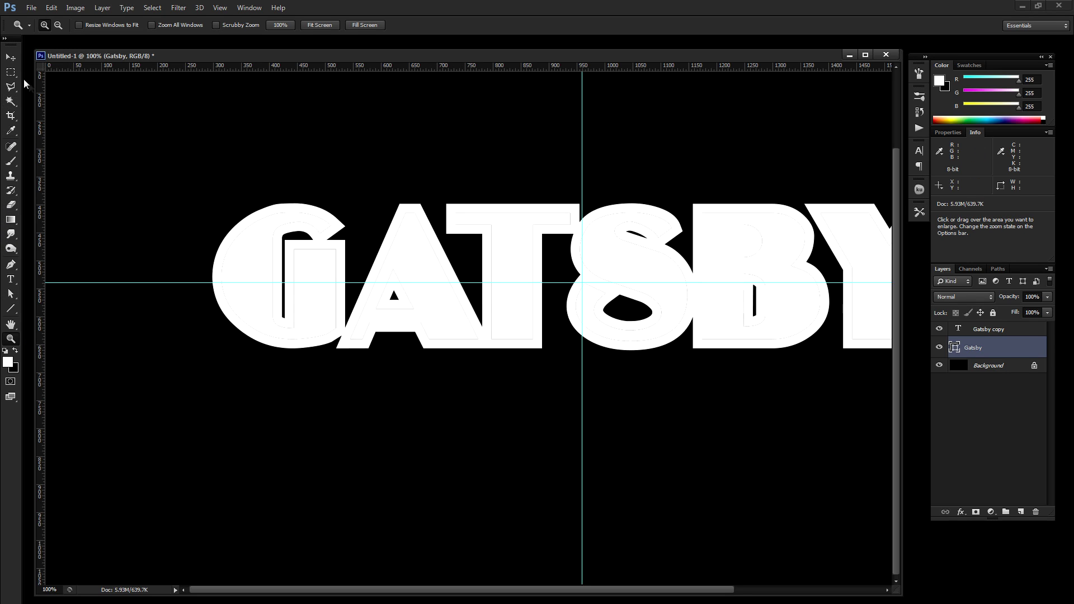
Step: Examine the striped GATSBY lettering in gatsby-poster.jpg at 200% in a widened window, and minimize the poster document
click(361, 603)
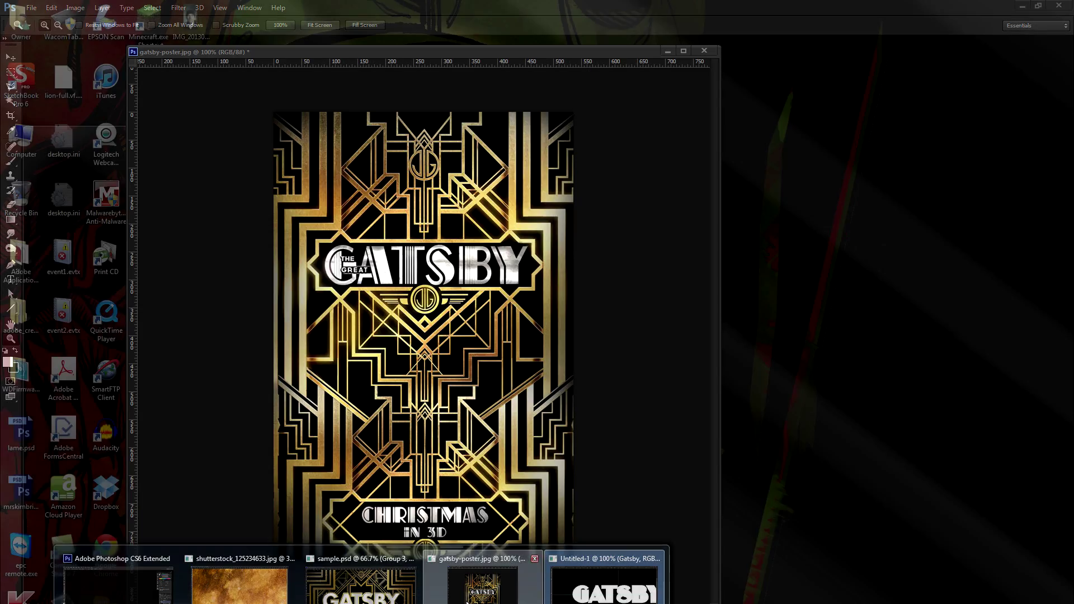
click(482, 582)
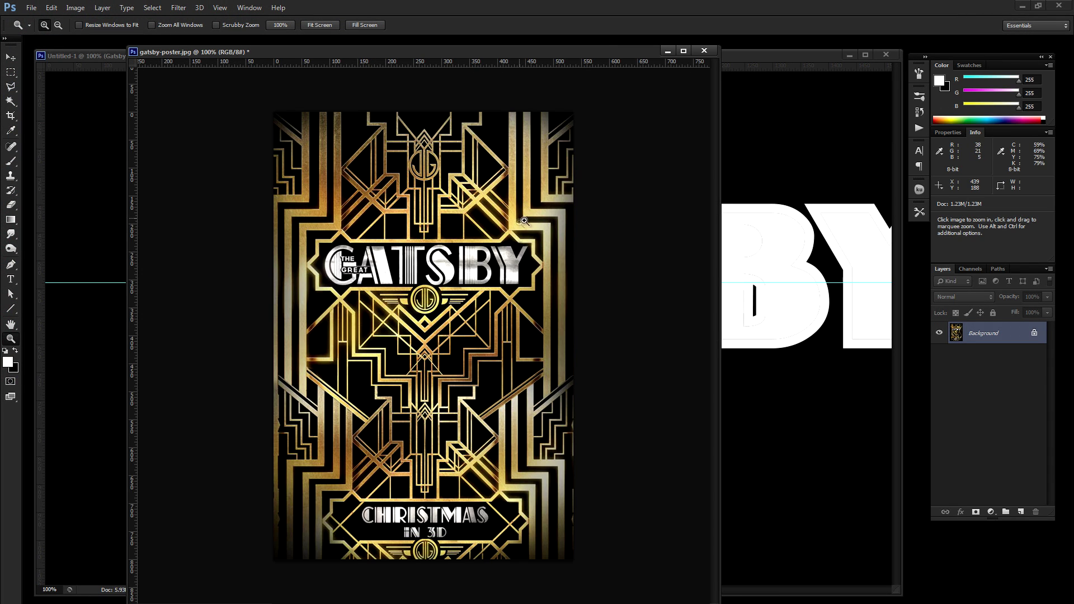
click(10, 57)
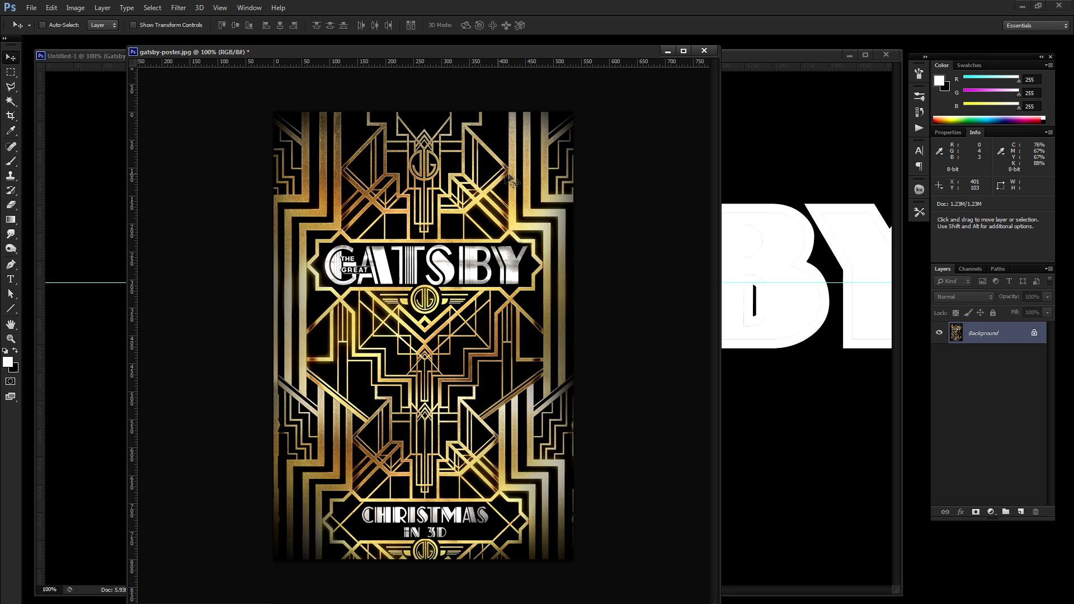
key(z)
click(486, 186)
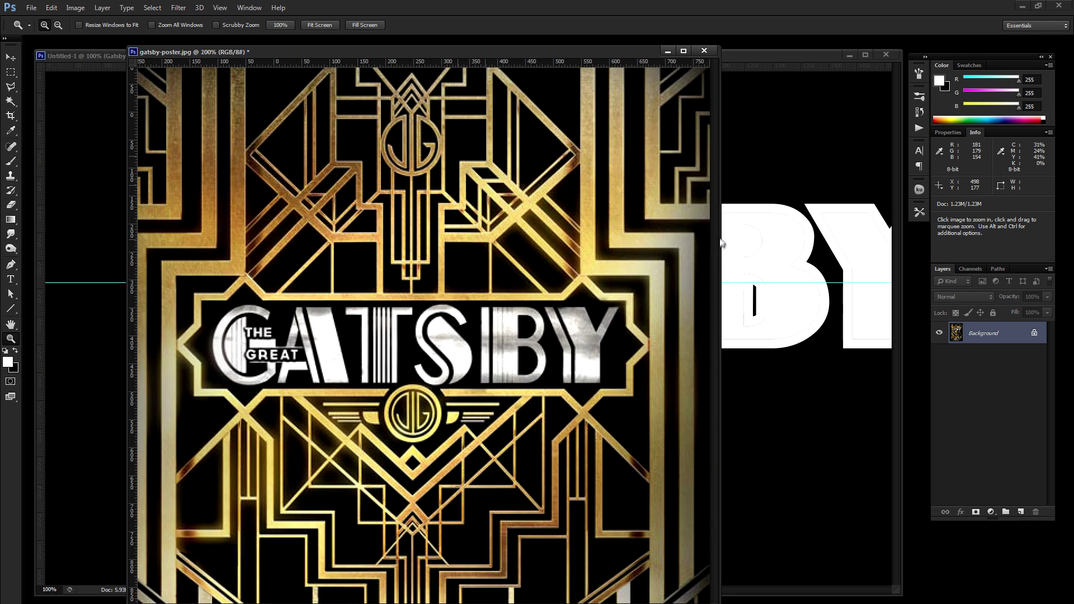
drag(720, 229, 887, 227)
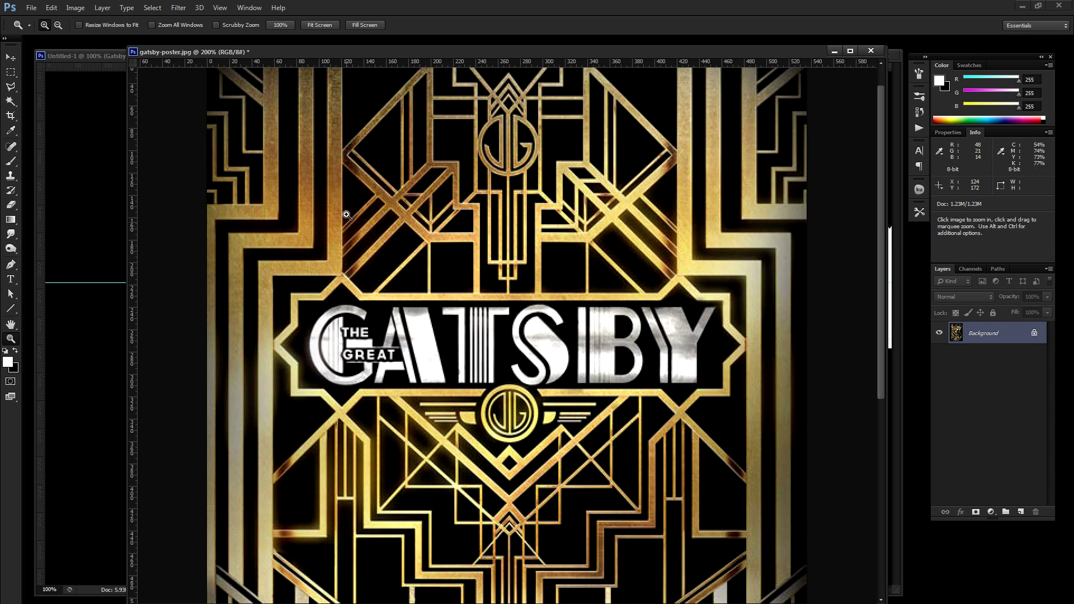
scroll(598, 147, up, 1)
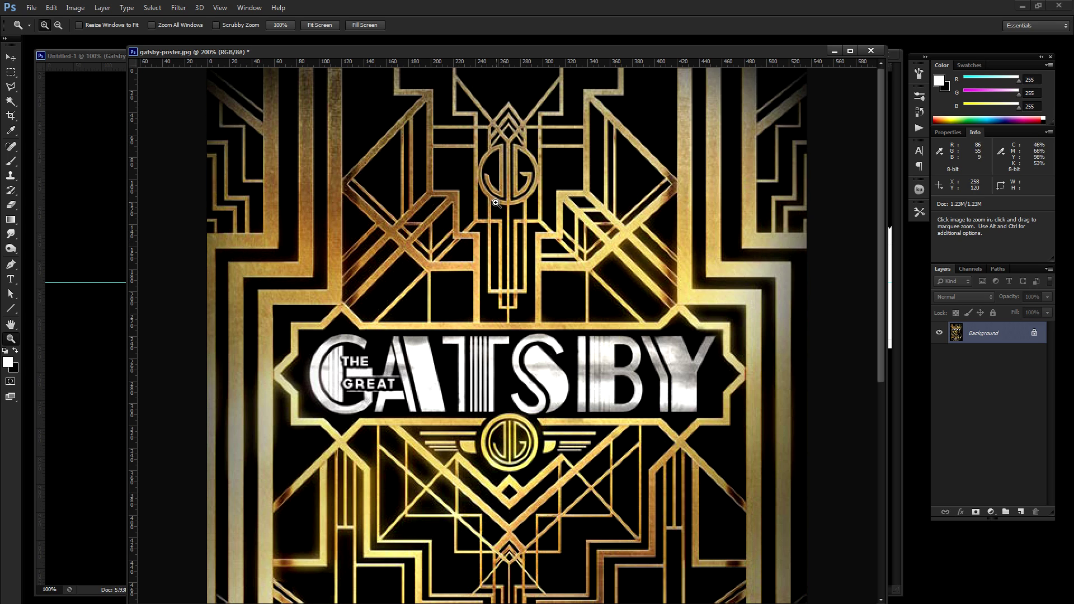
click(835, 52)
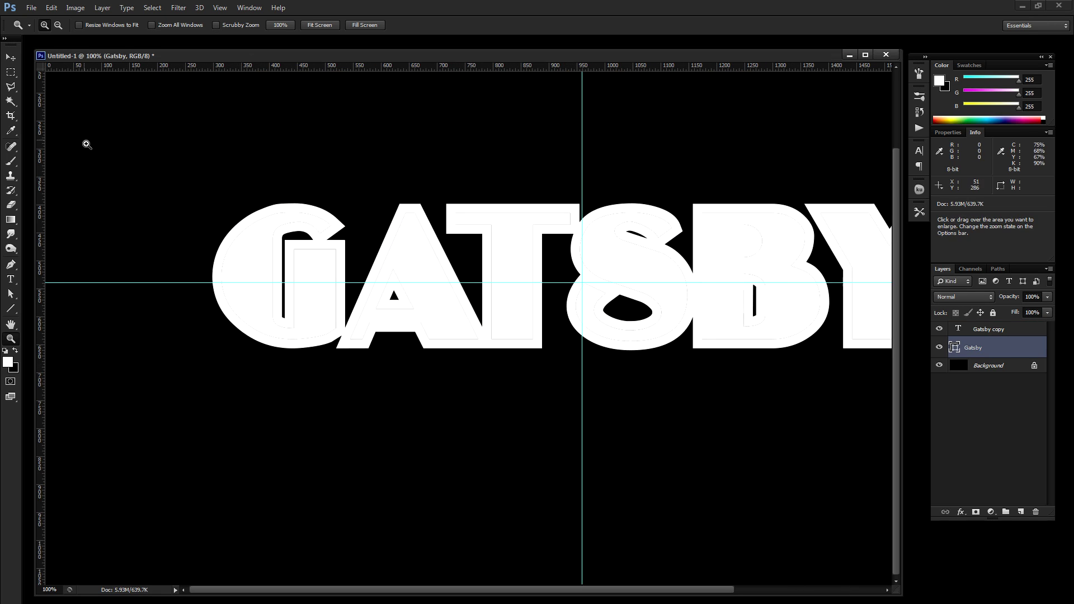
Step: Create a new layer above the Gatsby copy layer and get the Rectangular Marquee ready for use
drag(12, 74, 89, 73)
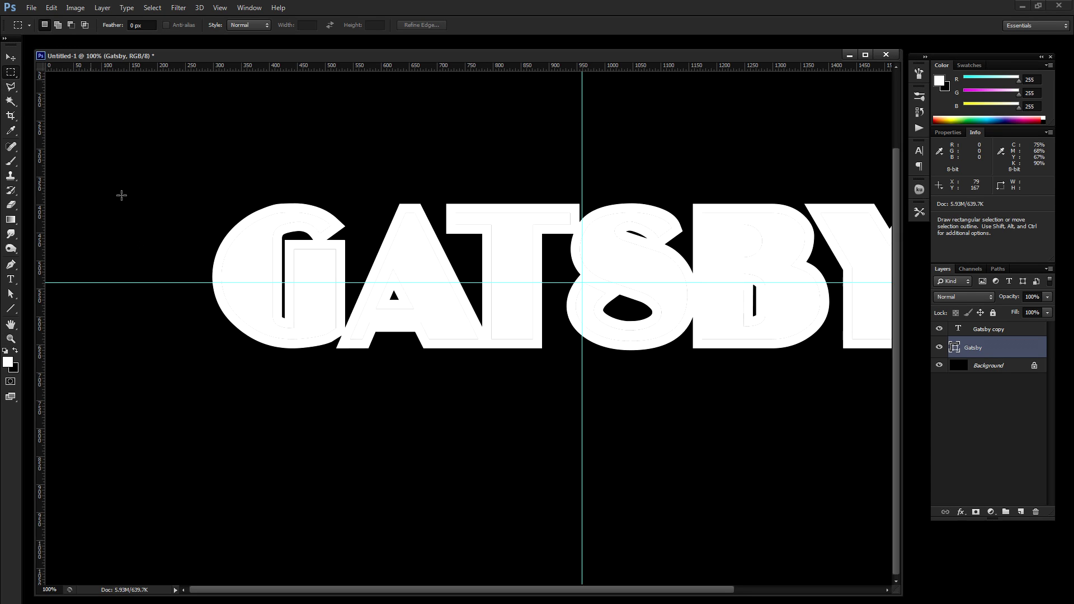
key(space)
click(992, 334)
click(1021, 512)
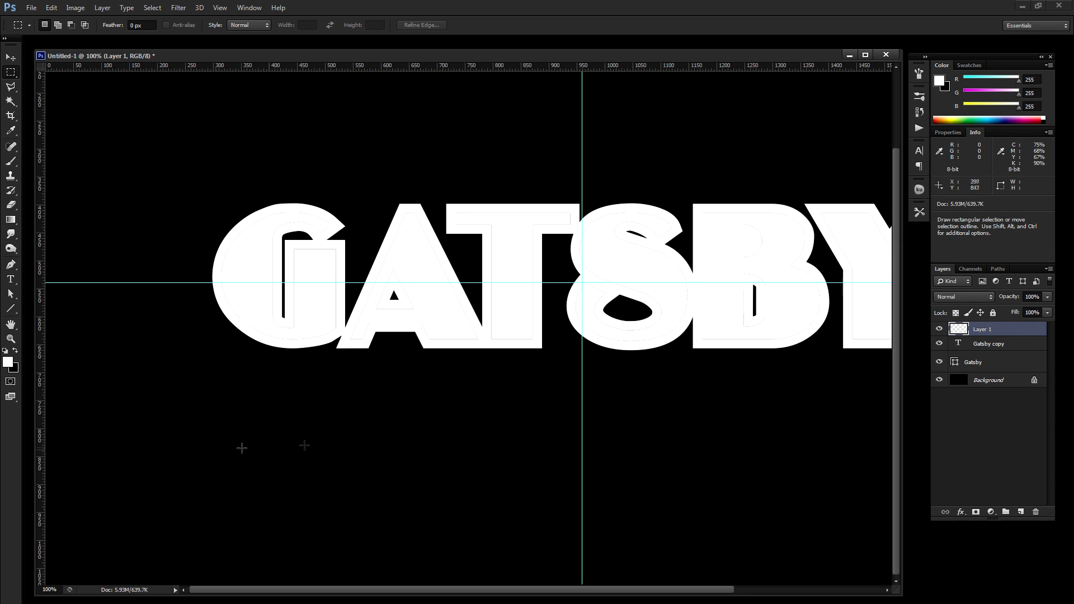
Step: Fill a tall rectangular selection about 25 × 807 px beside the letter G with white on the new layer, and deselect
drag(123, 96, 137, 547)
drag(134, 376, 147, 356)
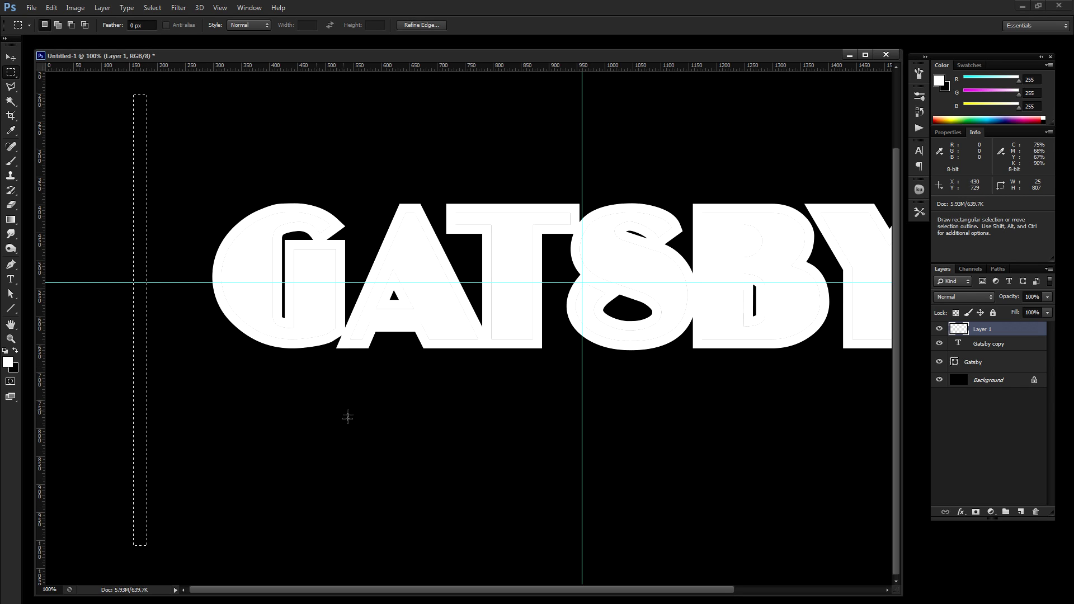
click(15, 350)
key(ctrl+Delete)
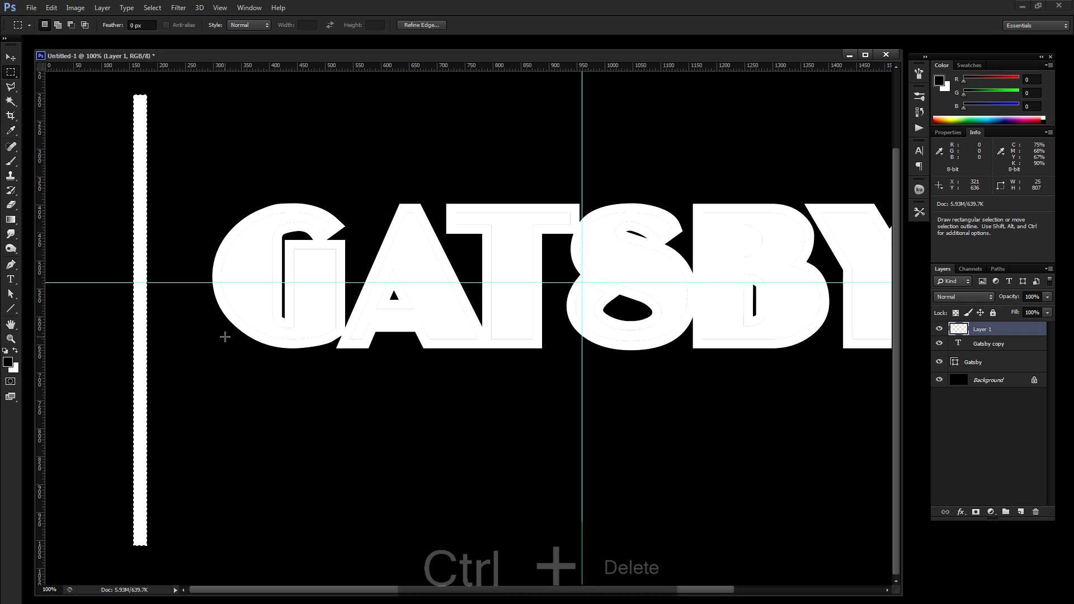
key(ctrl+d)
Step: Move the white vertical bar about 40 px left and 195 px up, clear of the letter G
key(v)
drag(164, 390, 120, 303)
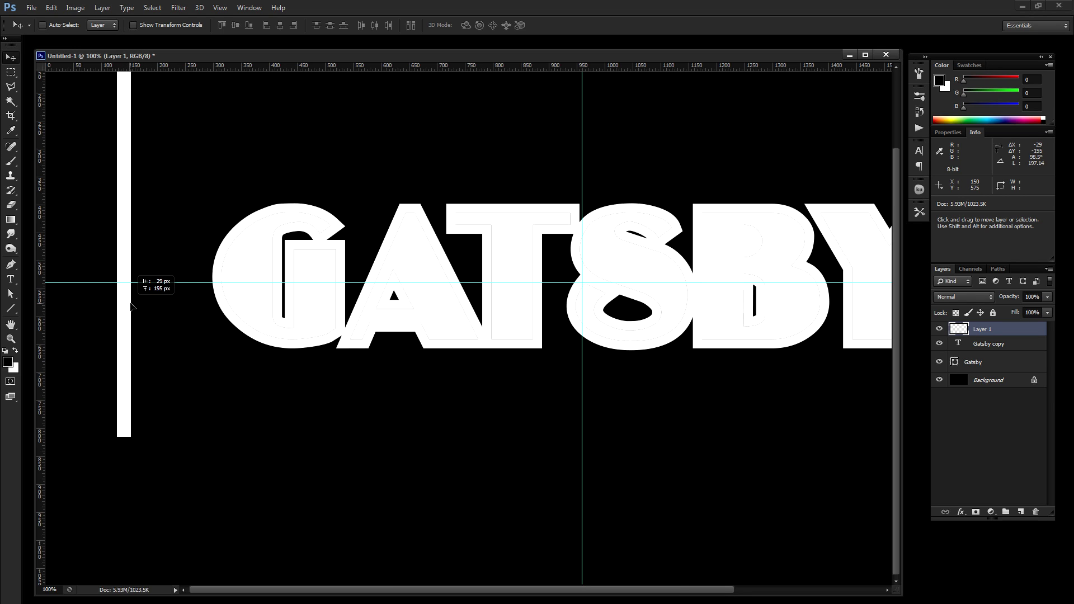
drag(130, 306, 117, 340)
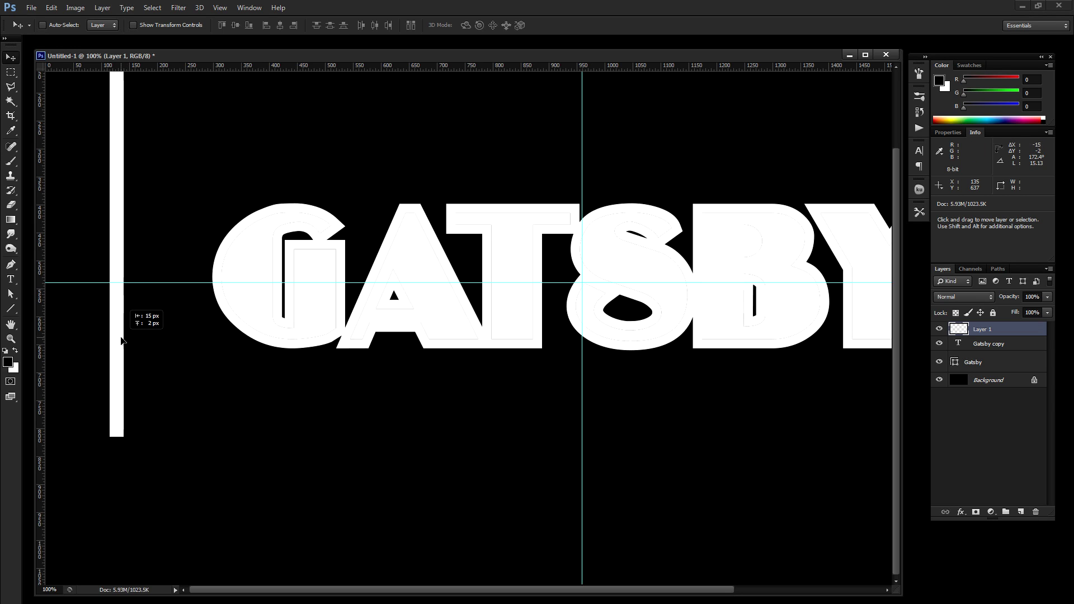
Step: Duplicate the white bar about 385 px right at the original's lower end, and join both with another copy rotated 90° clockwise
key(ctrl+j)
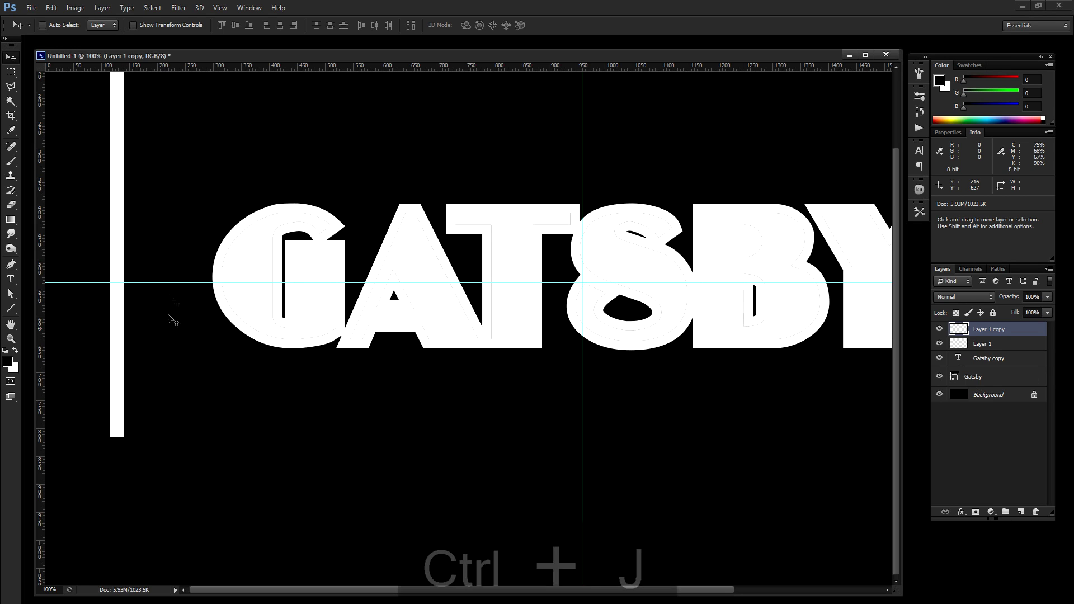
drag(128, 177, 333, 479)
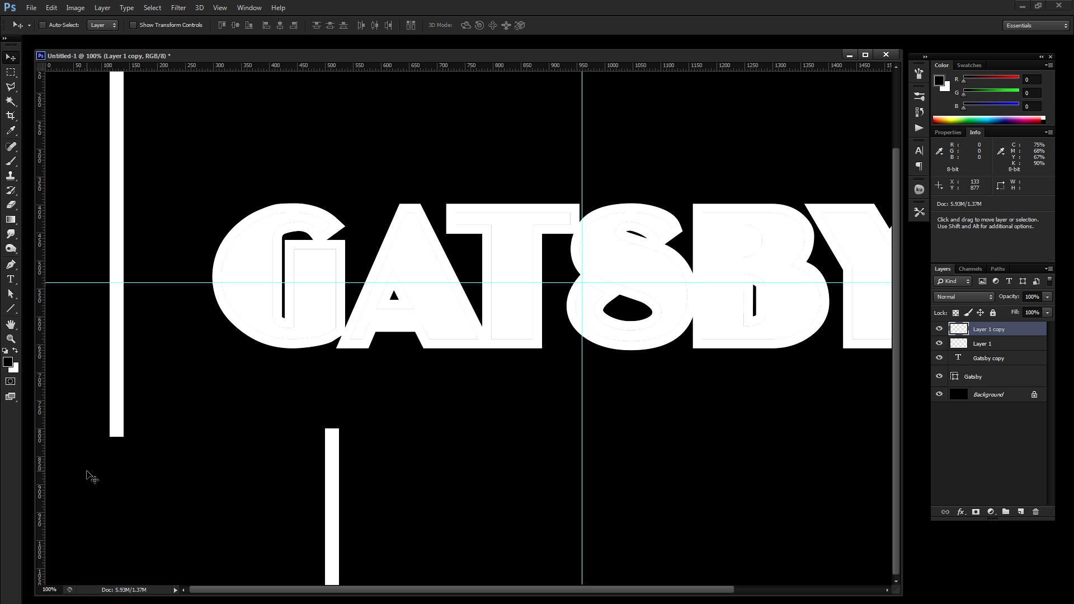
key(ctrl+j)
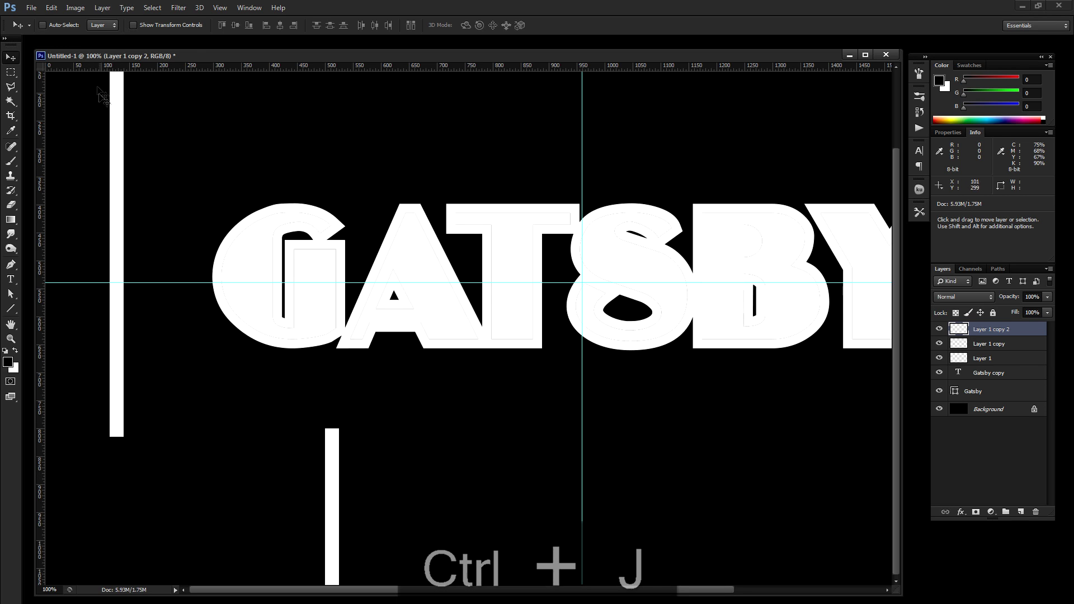
click(51, 7)
mouse_move(86, 234)
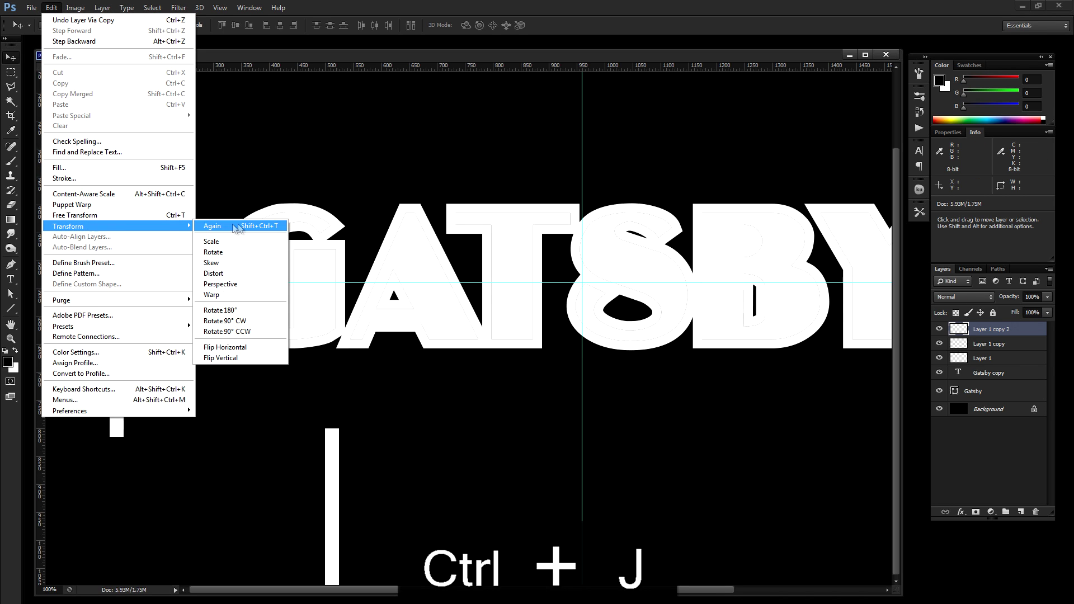
click(252, 317)
drag(401, 515, 286, 446)
key(Down)
key(Down)
key(Down)
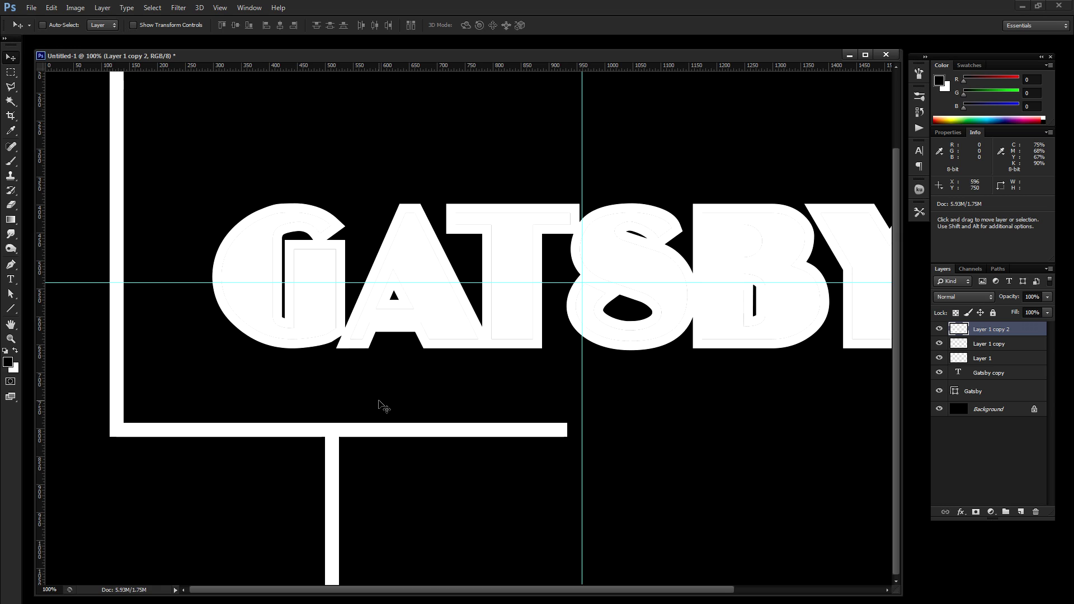
Step: Delete the part of the horizontal bar extending past the right edge of the lower vertical bar, and deselect
click(11, 72)
drag(631, 384, 342, 509)
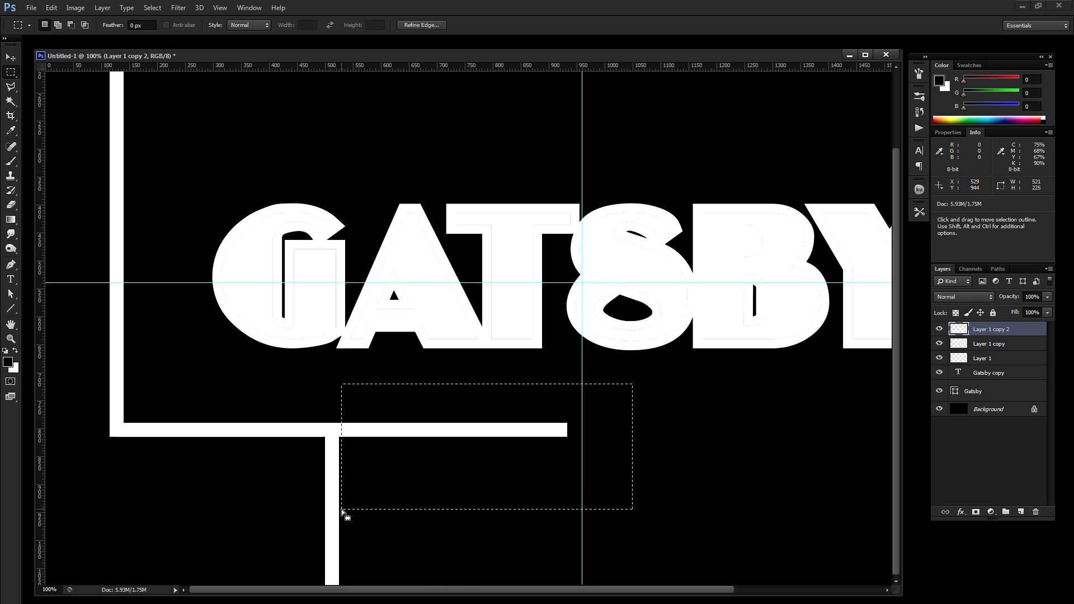
key(Left)
key(Left)
key(Left)
key(Left)
key(Delete)
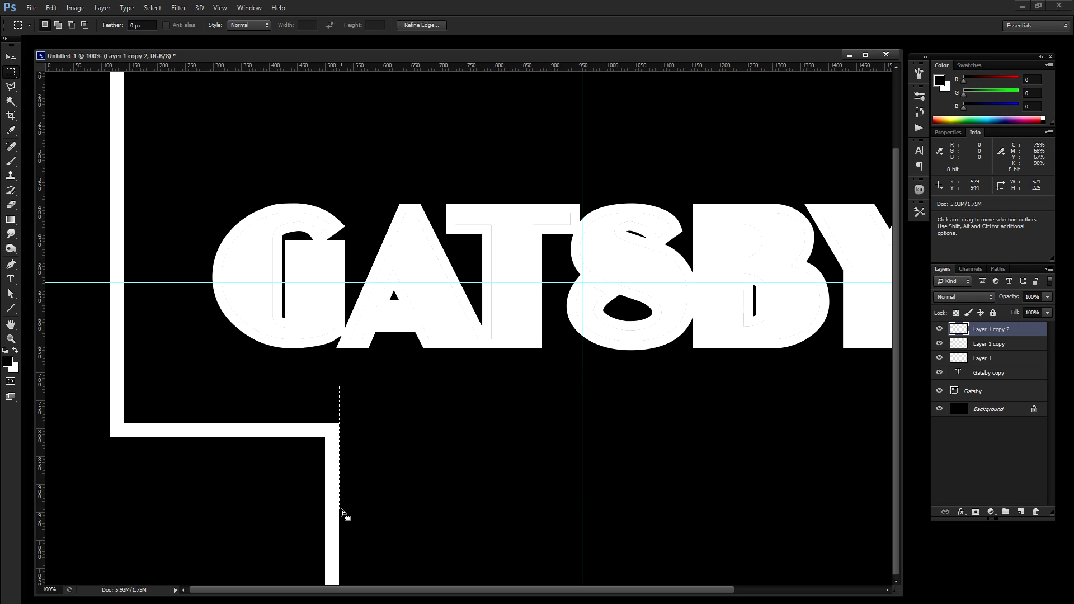
key(ctrl+d)
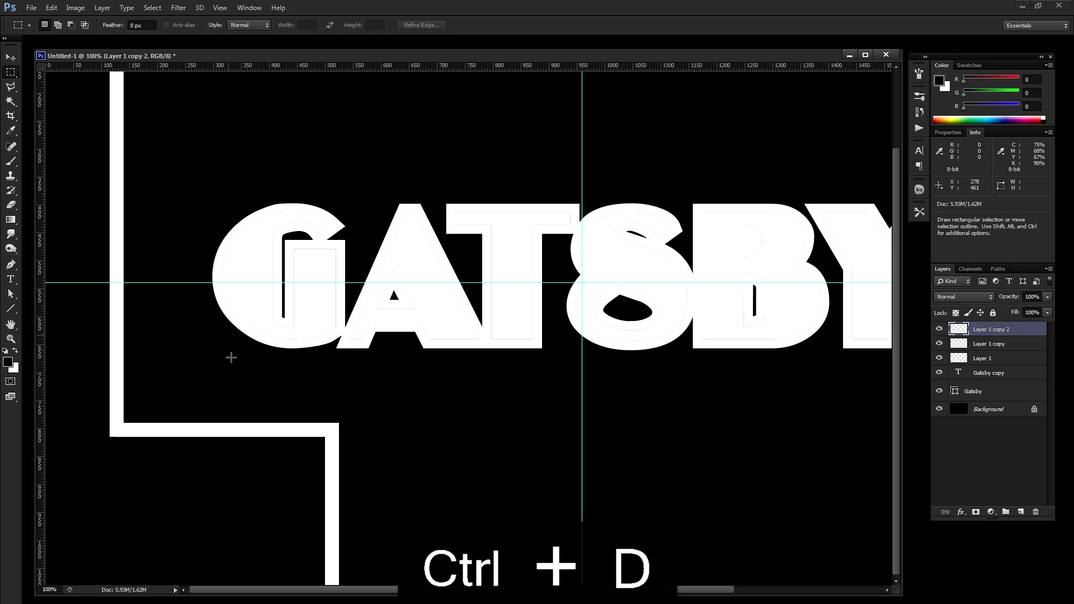
Step: Merge Layer 1, Layer 1 copy and Layer 1 copy 2 into one stepped-line layer, and check it by toggling its visibility
key(space)
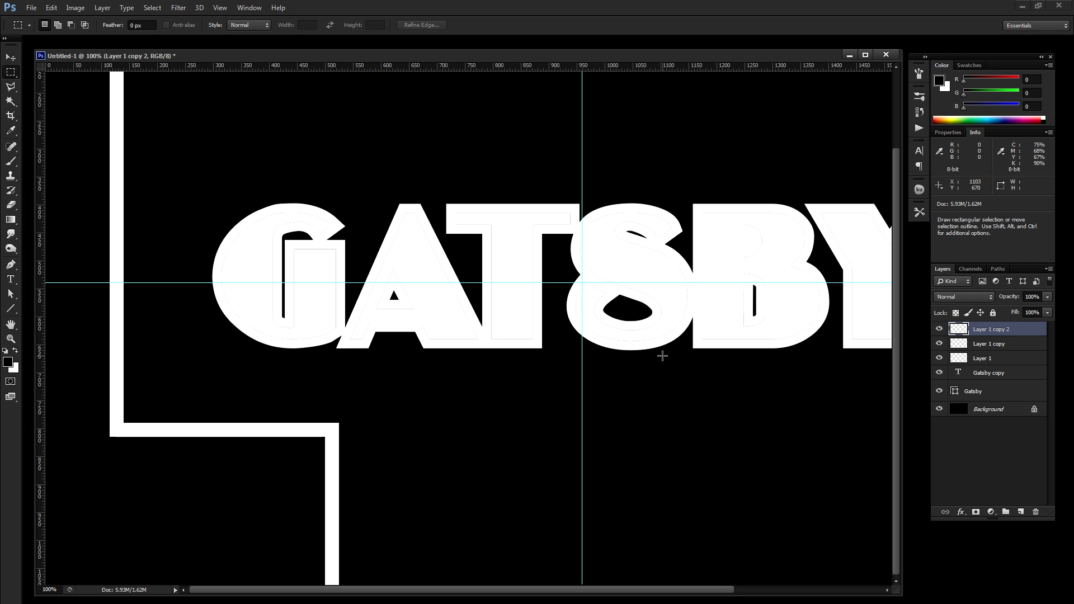
shift+click(996, 361)
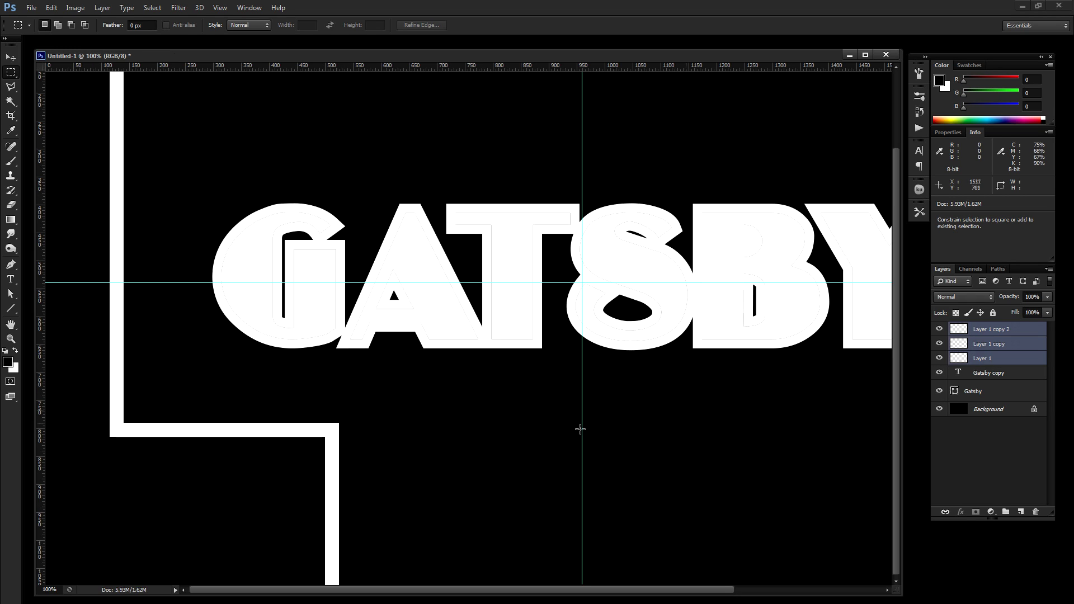
key(ctrl+e)
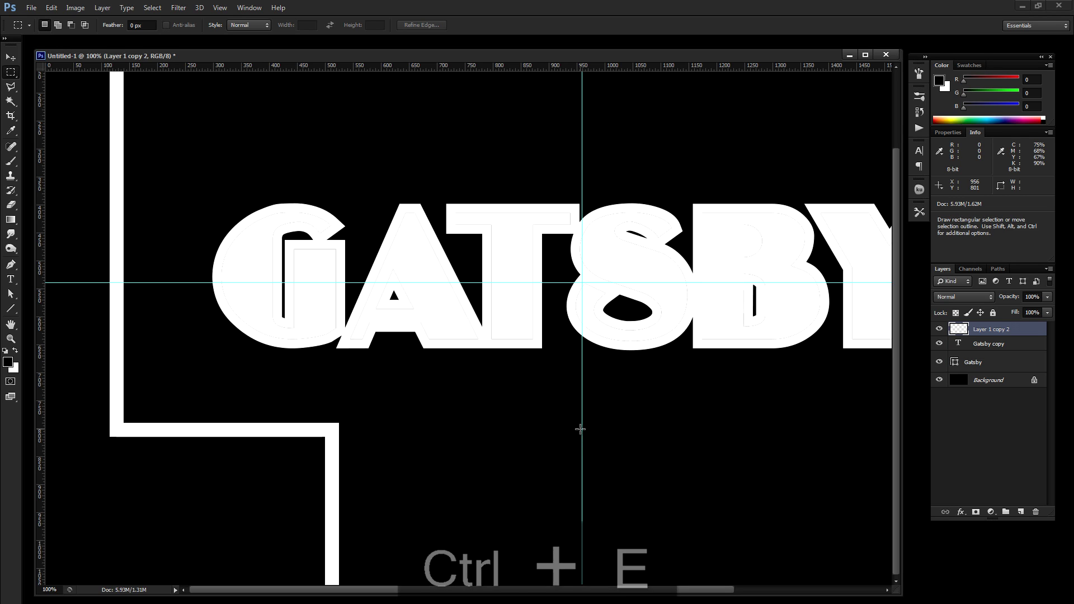
click(939, 331)
click(939, 332)
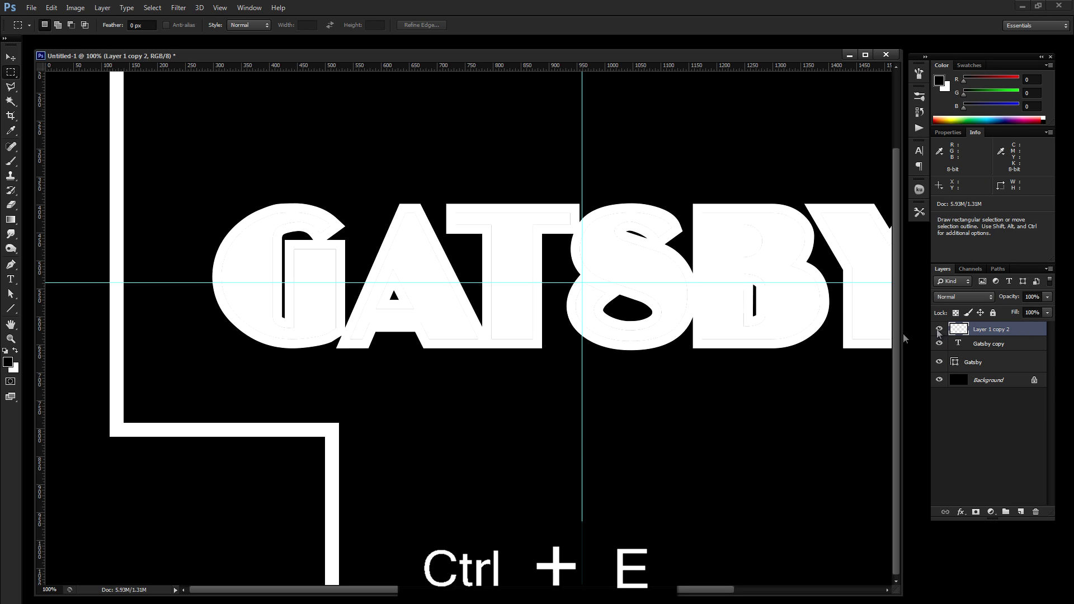
Step: Duplicate the stepped line and offset the copy about 93 px left and 90 px down
key(v)
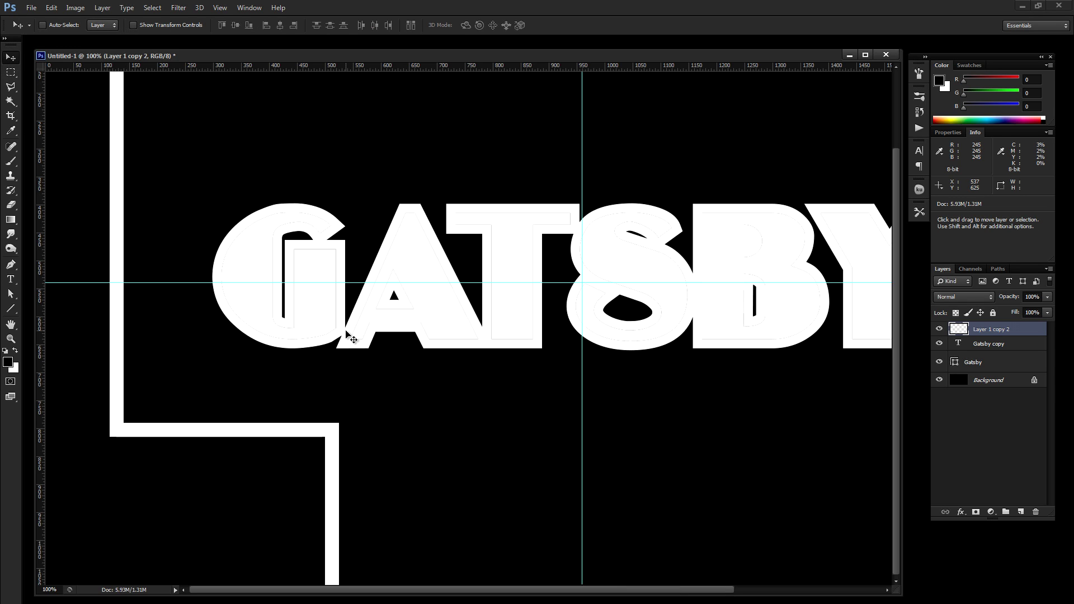
key(ctrl+j)
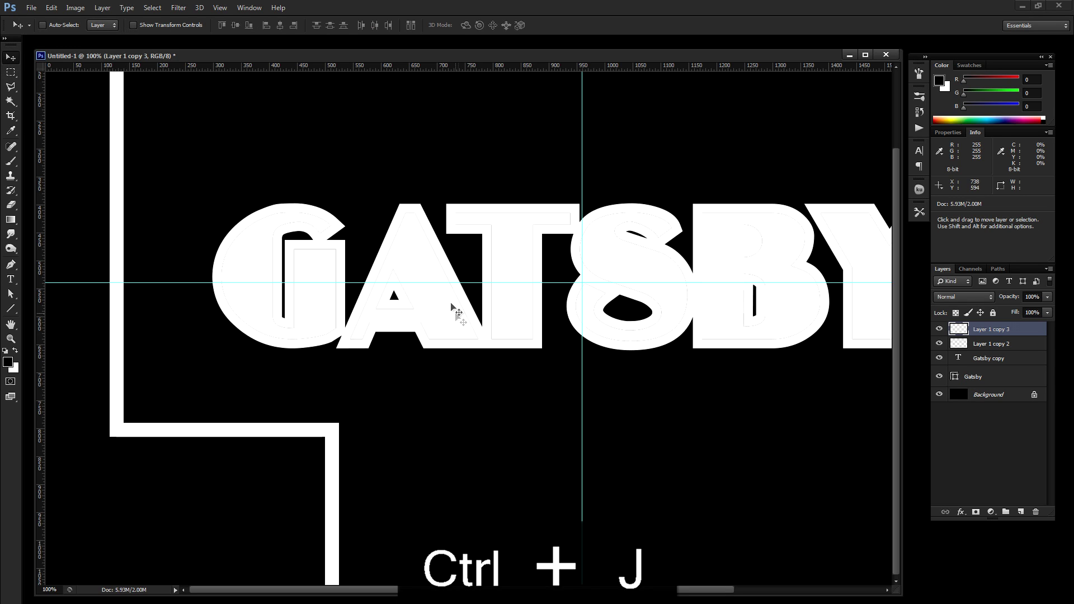
drag(438, 273, 393, 320)
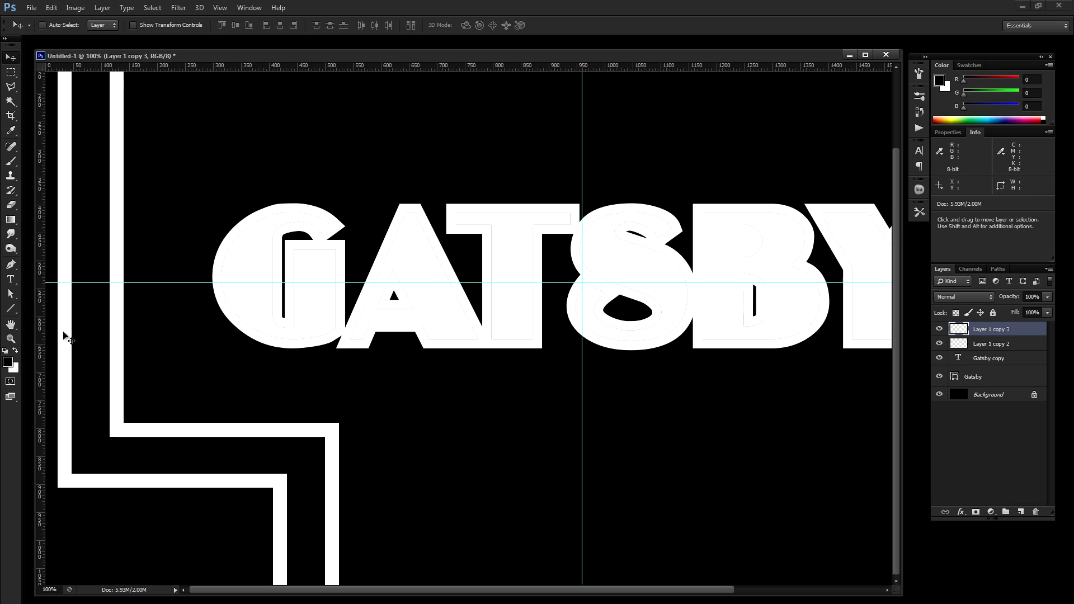
Step: On a new layer, fill a thin vertical selection about 14 × 667 px with white between the two stepped lines, and deselect
click(11, 72)
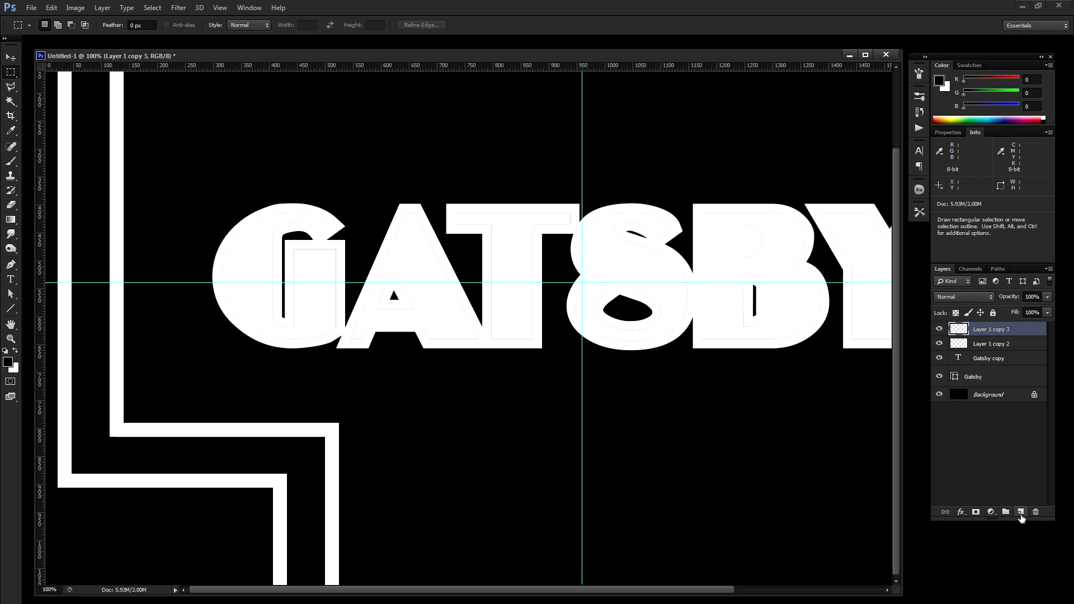
click(1020, 512)
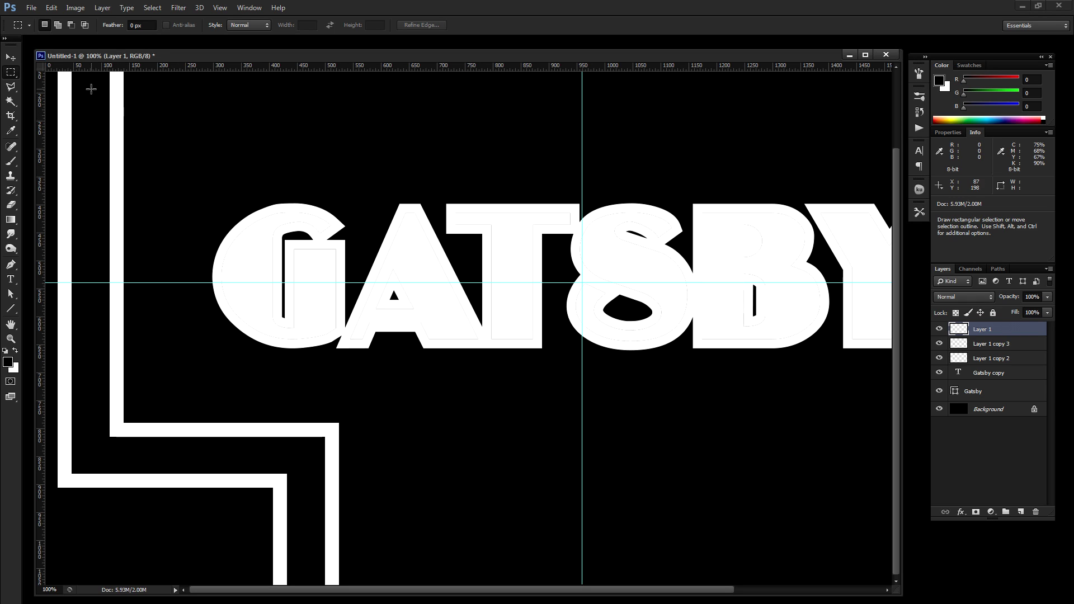
drag(85, 83, 92, 456)
key(ctrl+Delete)
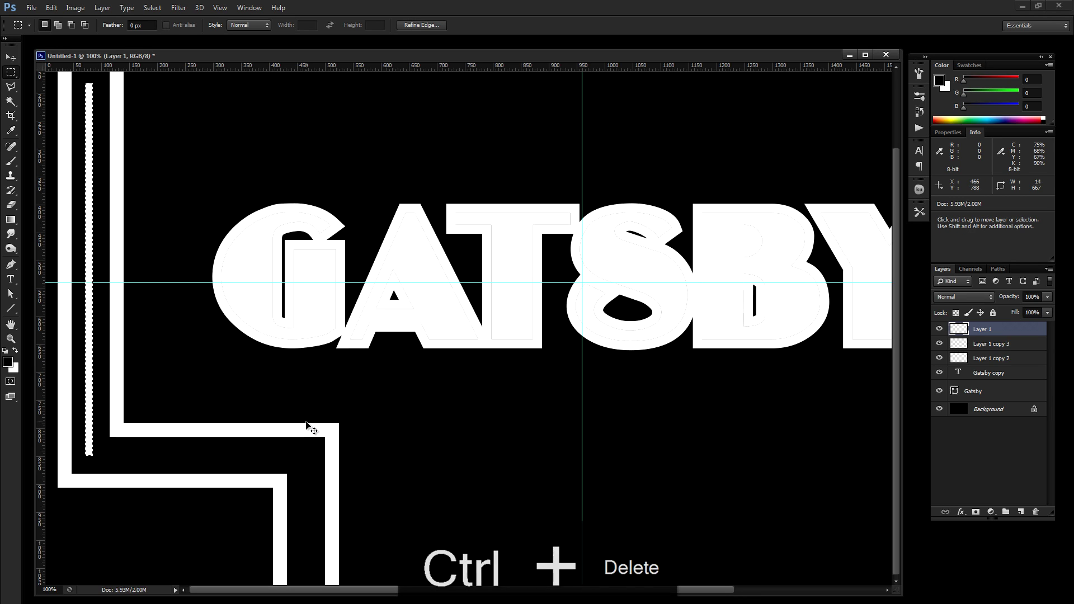
key(ctrl+d)
Step: Duplicate the thin bar and place the copy between the two lower vertical lines, starting at the original thin bar's lower end
key(v)
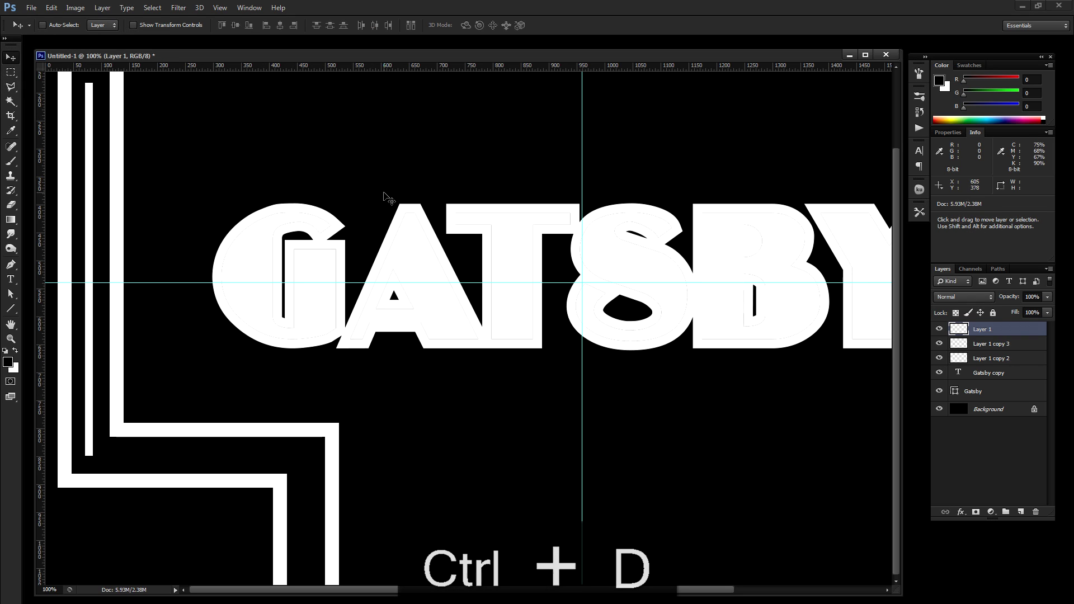
key(ctrl+j)
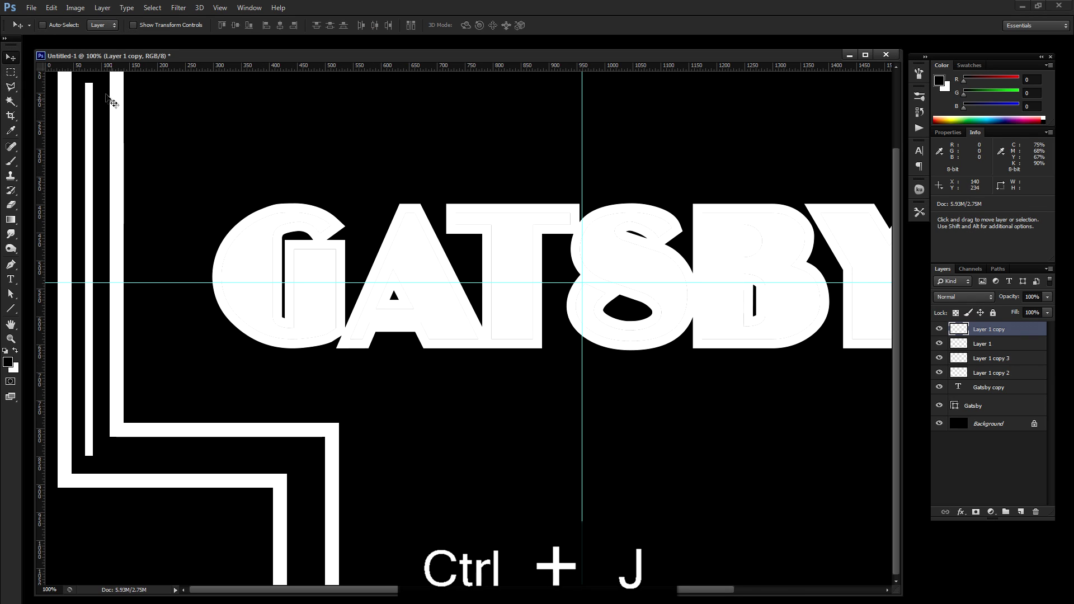
drag(99, 93, 316, 464)
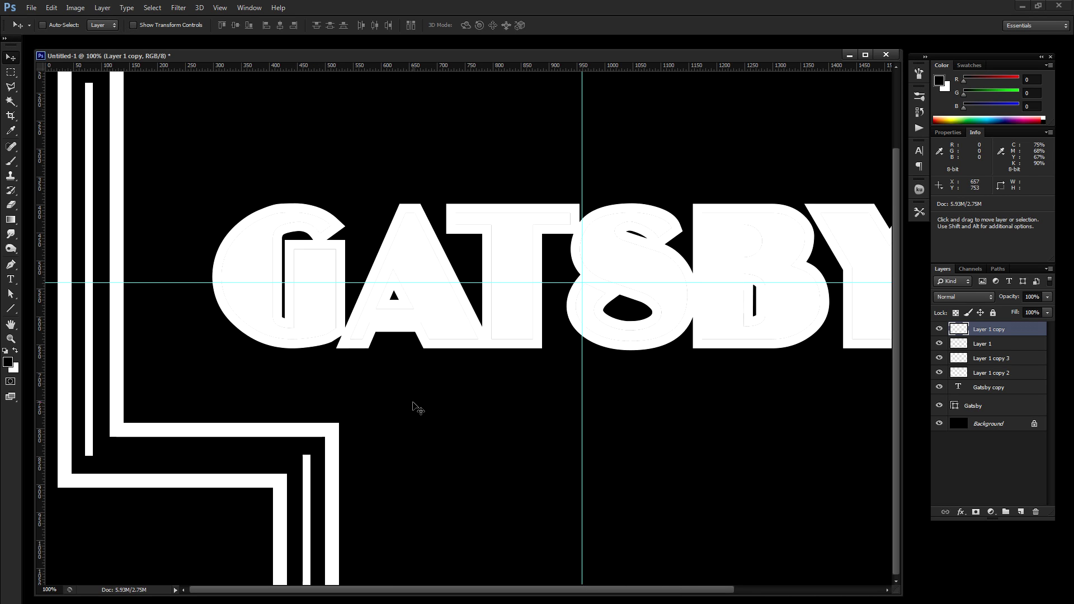
Step: Duplicate the thin bar again, rotate the copy 90° clockwise, and align it horizontally to connect the two thin vertical bars
key(ctrl+j)
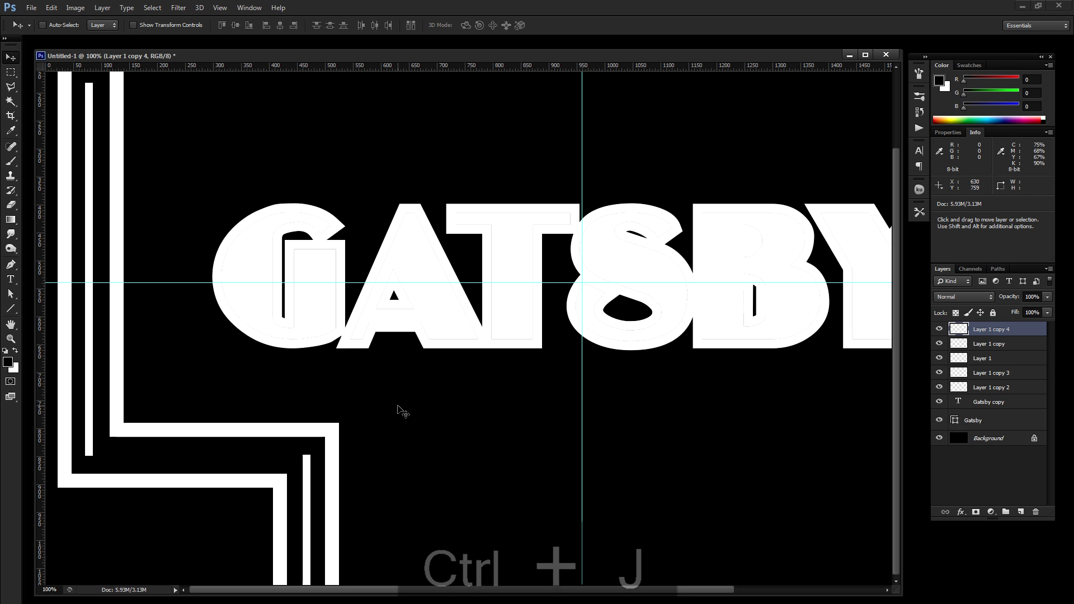
drag(400, 518, 439, 192)
click(50, 7)
mouse_move(104, 225)
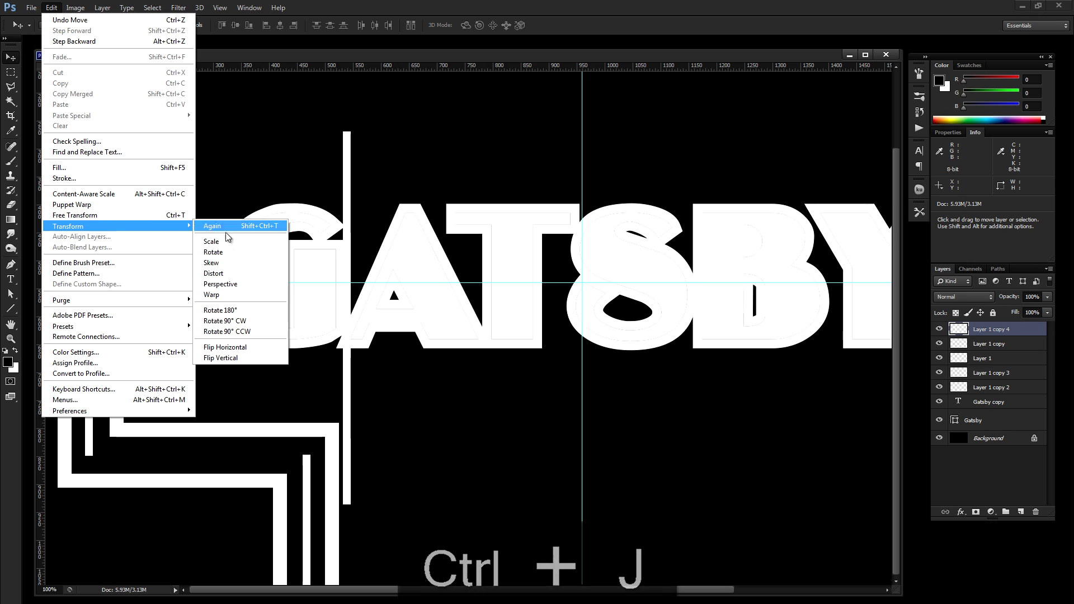
click(259, 321)
drag(192, 317, 117, 452)
key(Down)
key(Down)
key(Down)
Step: Delete the part of the thin horizontal bar extending past the lower thin vertical bar, and deselect
click(11, 72)
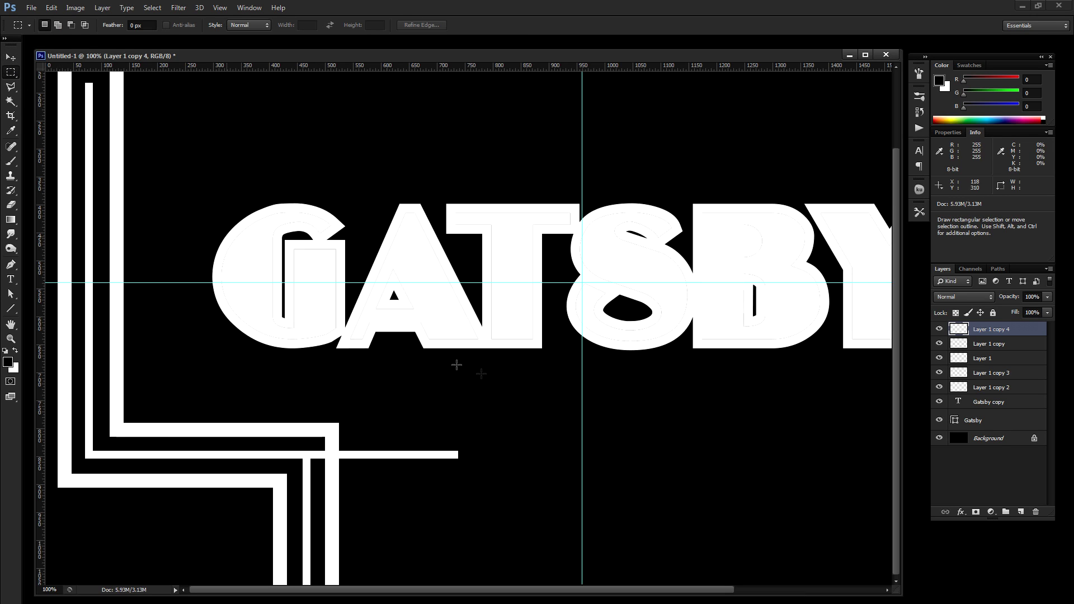
drag(529, 366, 312, 520)
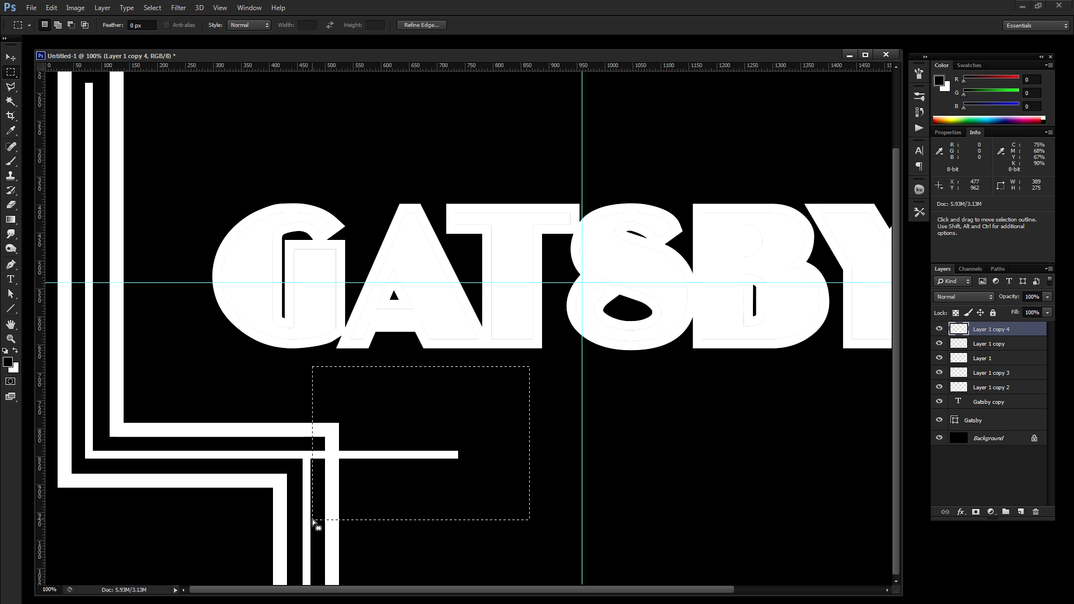
key(Delete)
key(ctrl+d)
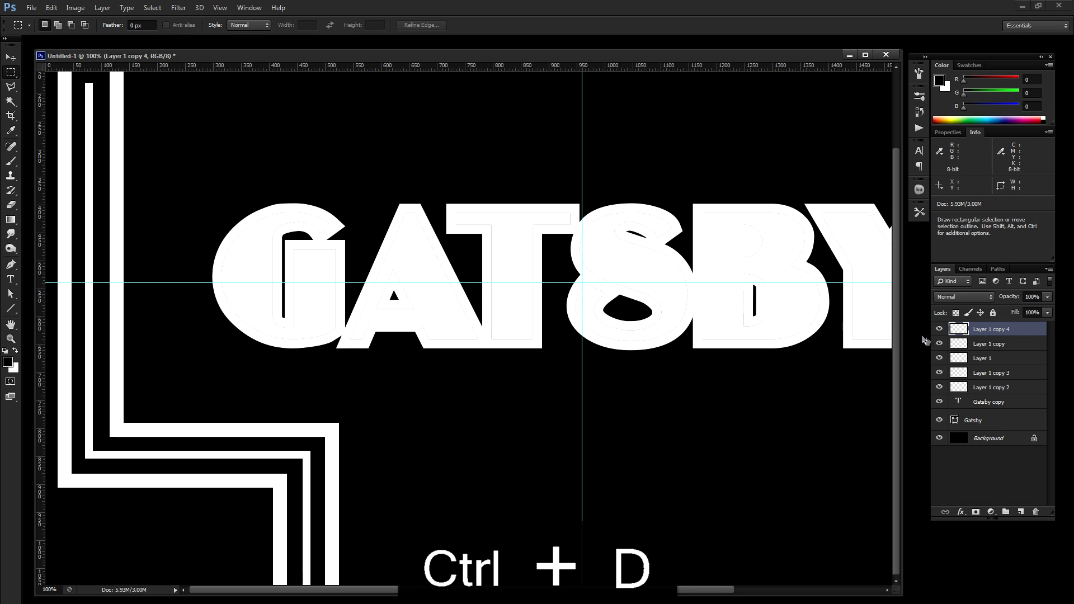
Step: Merge the five line layers above Gatsby copy into one, and move the result about 36 px right and 14 px up
click(999, 387)
shift+click(992, 330)
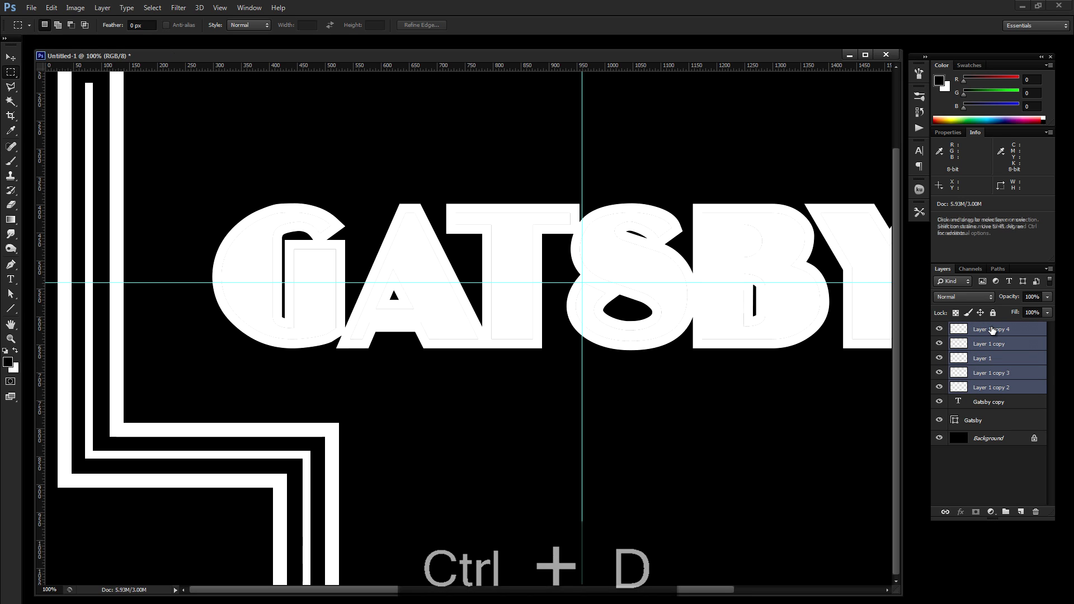
key(ctrl+e)
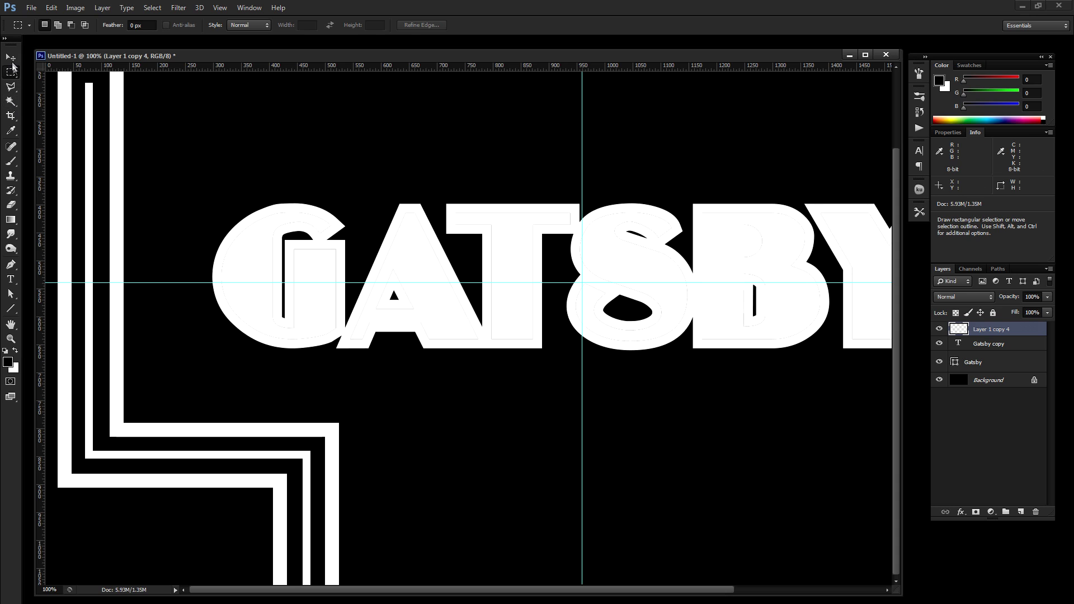
key(v)
drag(232, 392, 253, 380)
drag(296, 439, 296, 440)
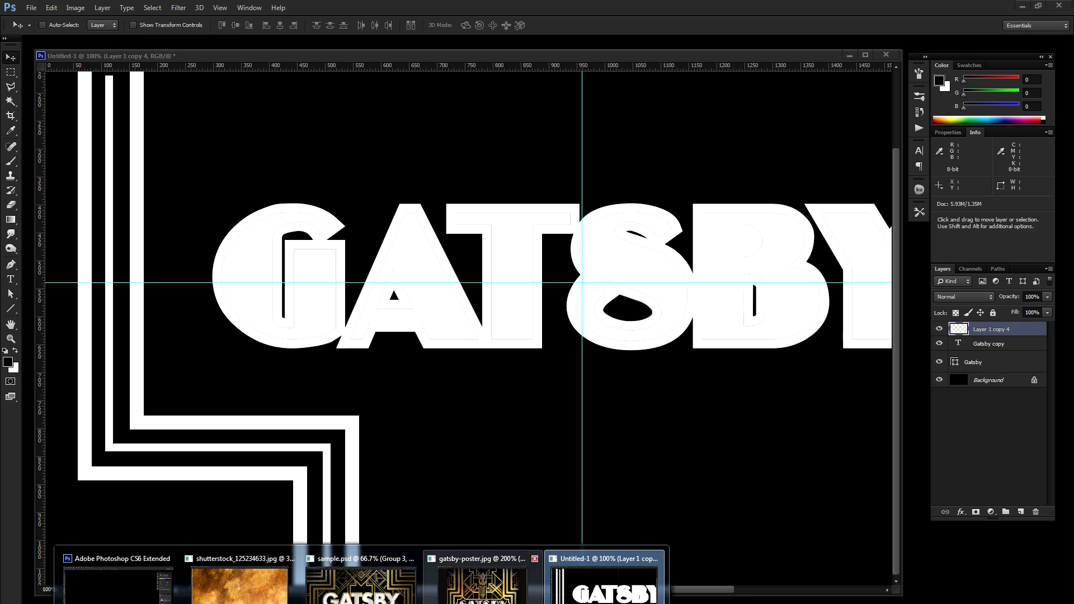
Step: Examine the stepped line pattern around the lower half of gatsby-poster.jpg, and return to the Untitled-1 document
click(423, 584)
drag(647, 465, 637, 96)
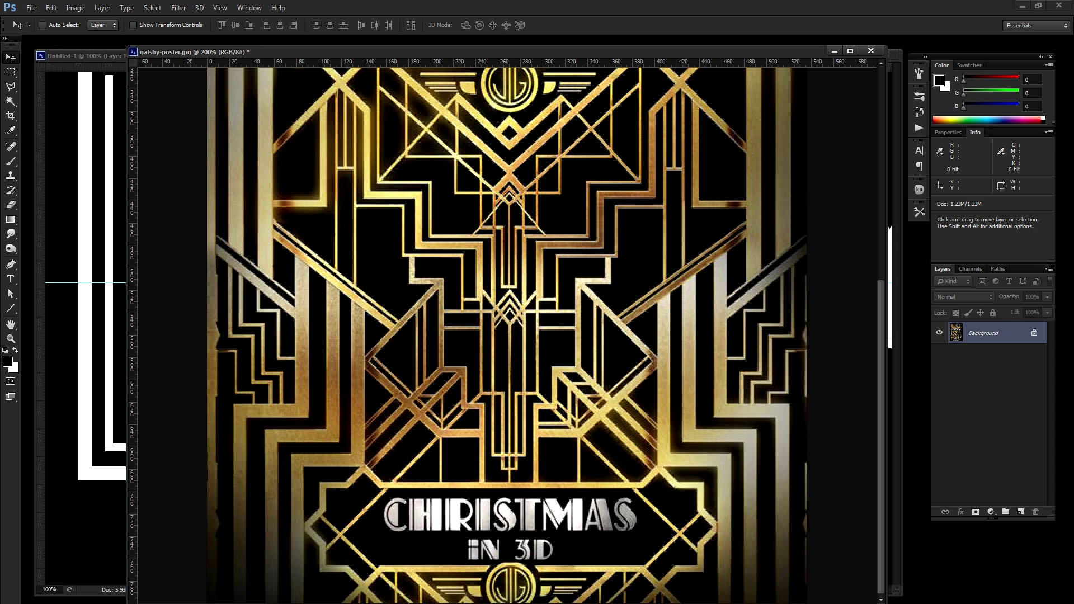
mouse_move(399, 602)
drag(386, 408, 354, 371)
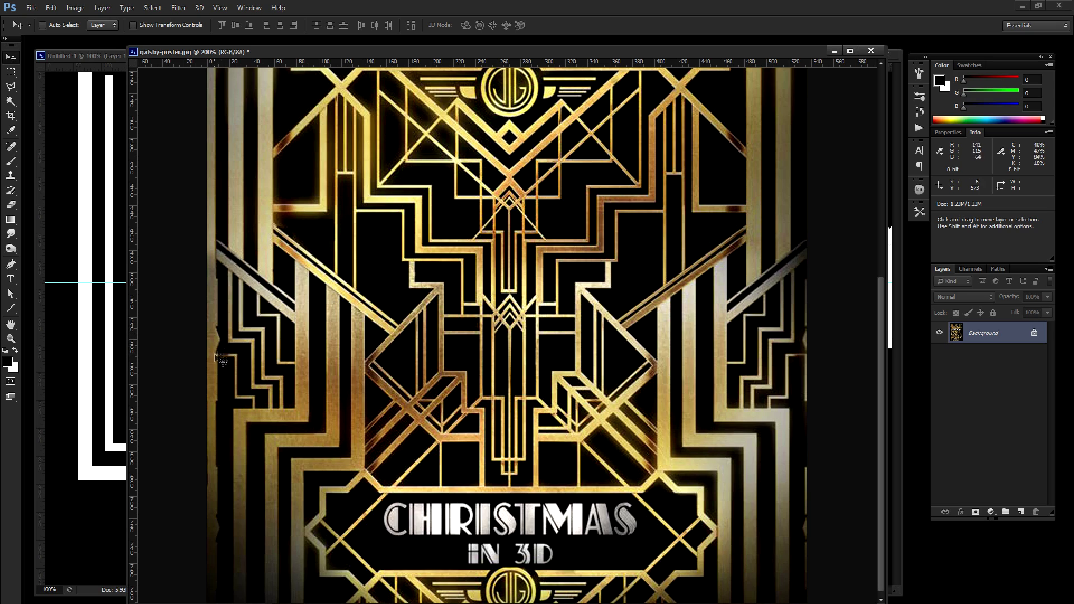
drag(420, 120, 526, 259)
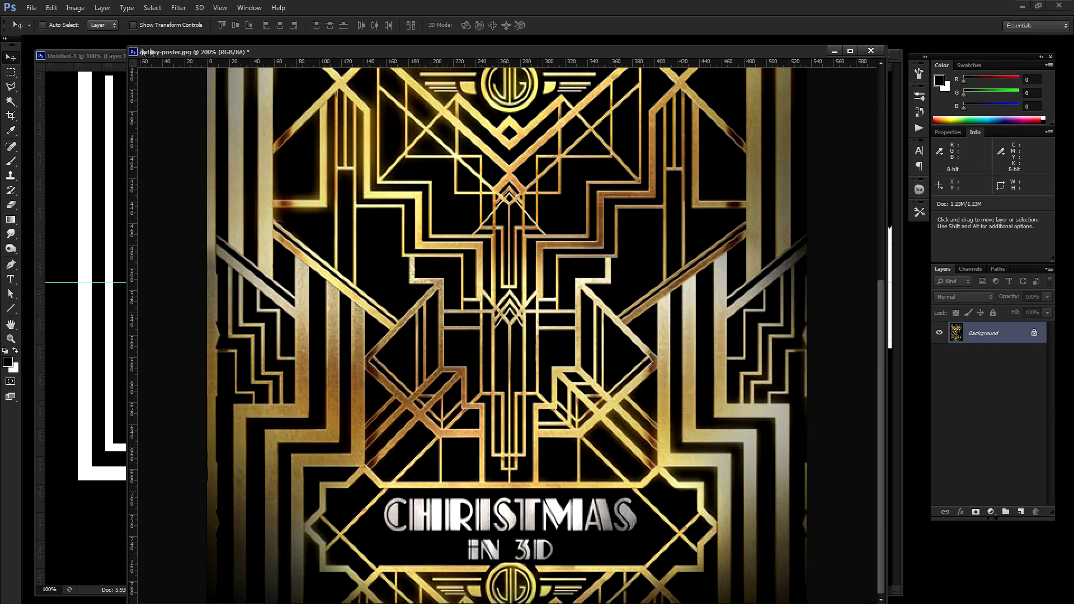
click(68, 56)
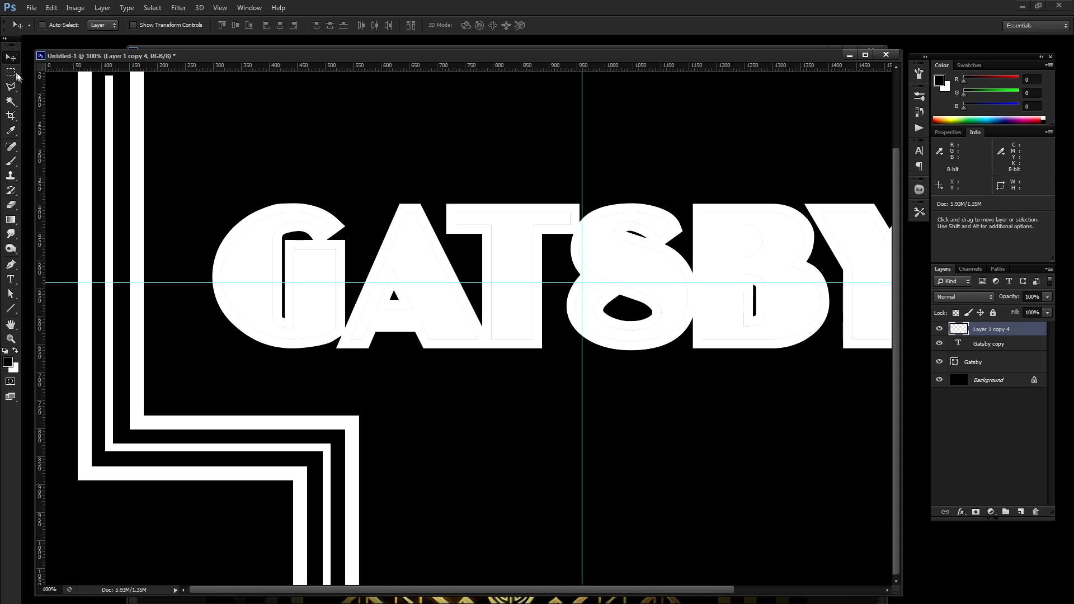
Step: On a new layer, fill a short vertical selection about 20 × 180 px with white below the letter A, and deselect
click(11, 72)
click(1019, 511)
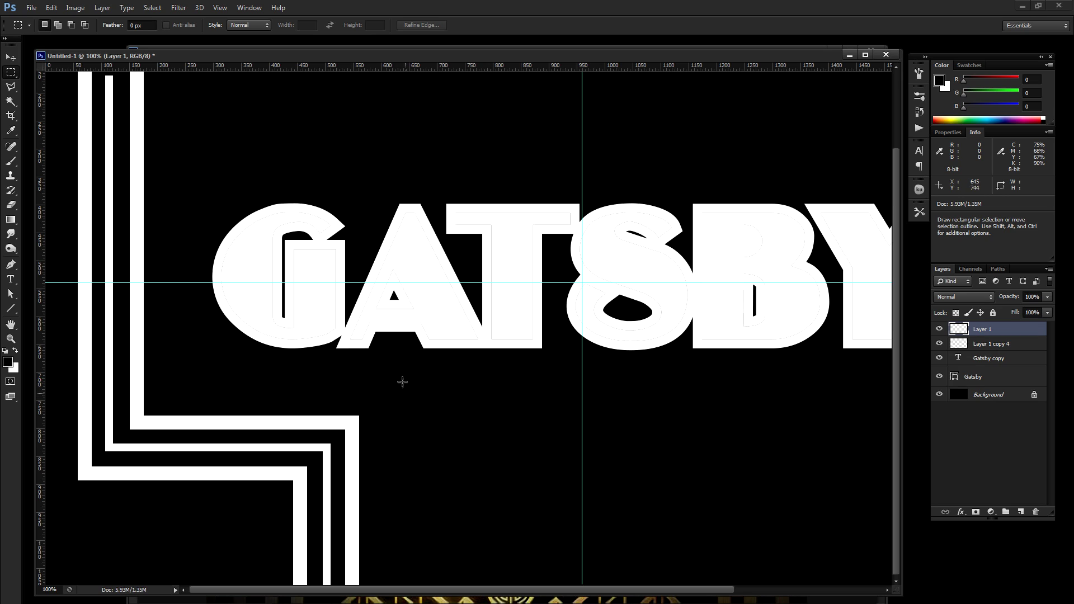
drag(401, 377, 415, 476)
drag(472, 497, 412, 331)
key(ctrl+Delete)
key(ctrl+d)
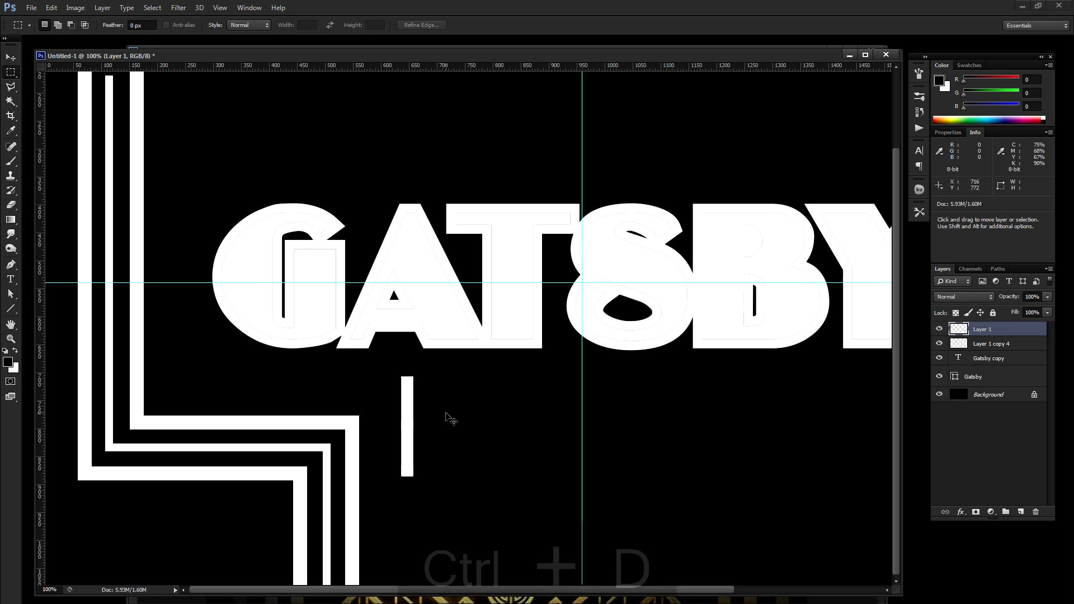
Step: Select a triangle about 70 × 67 px beside the bar's lower end with the Polygonal Lasso, fill it white on a new layer, and deselect
click(11, 338)
click(441, 445)
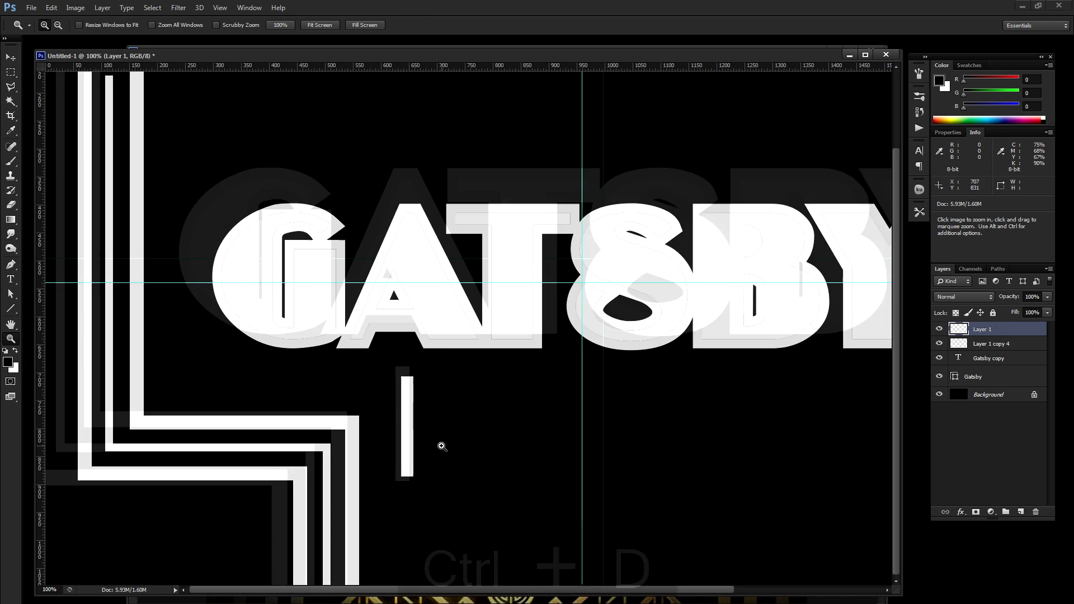
drag(455, 420, 516, 320)
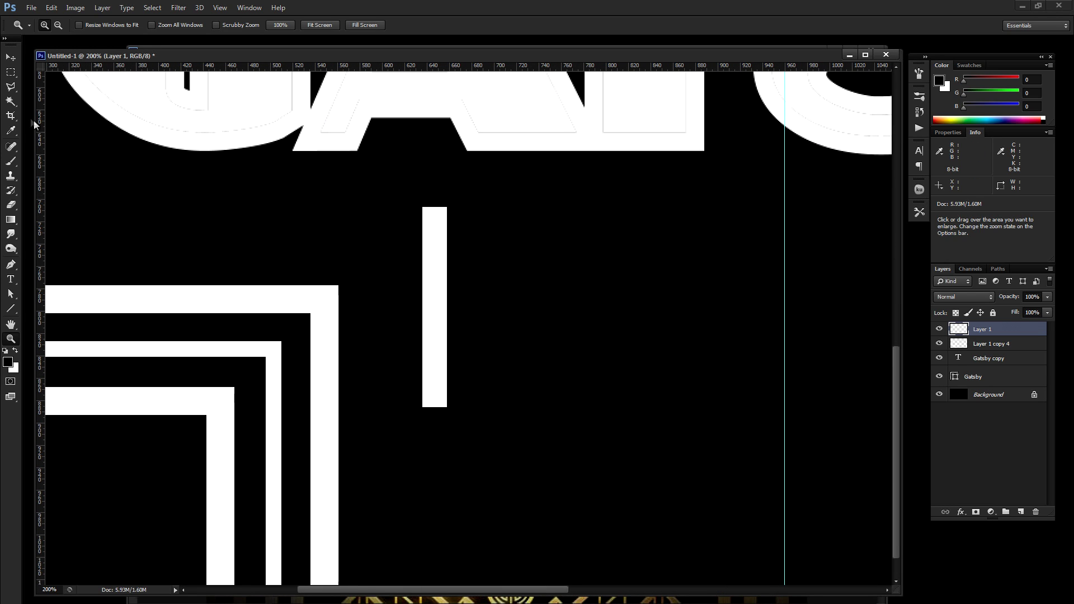
click(10, 87)
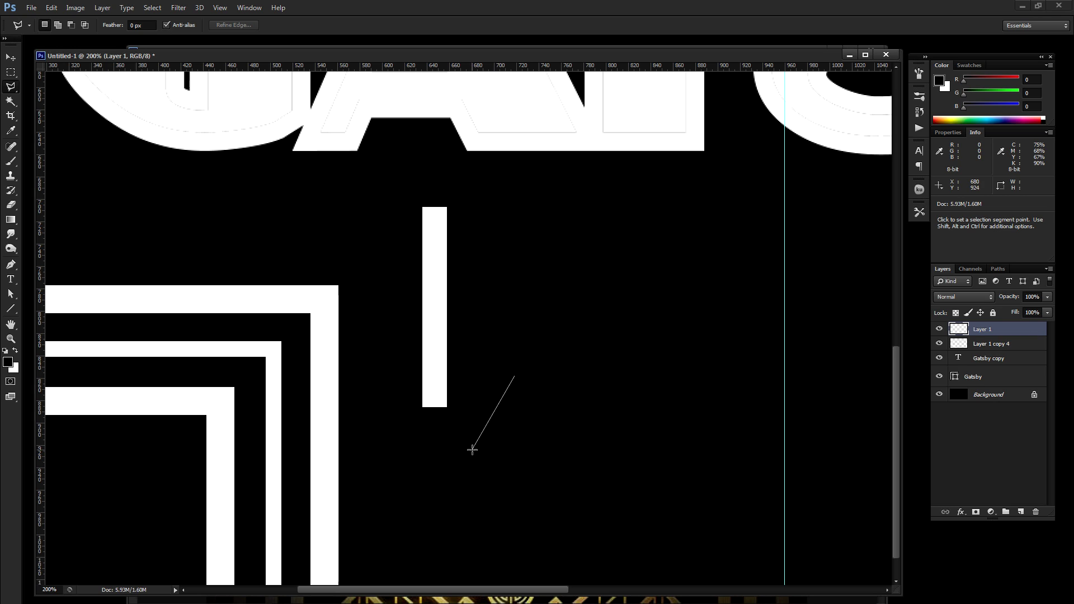
double_click(549, 450)
key(ctrl+shift+alt+n)
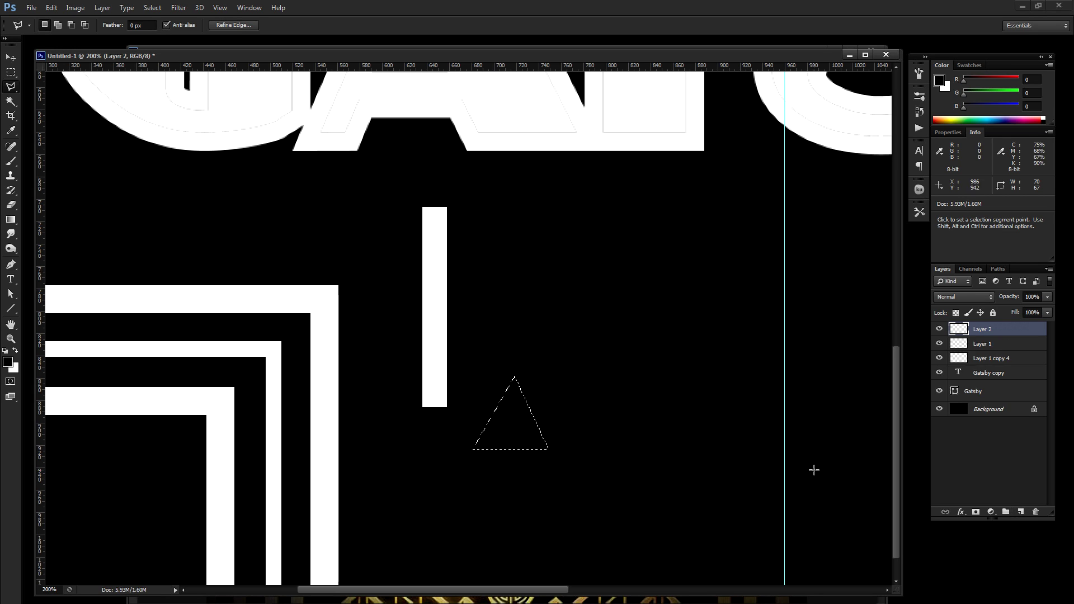
key(ctrl+Delete)
key(ctrl+d)
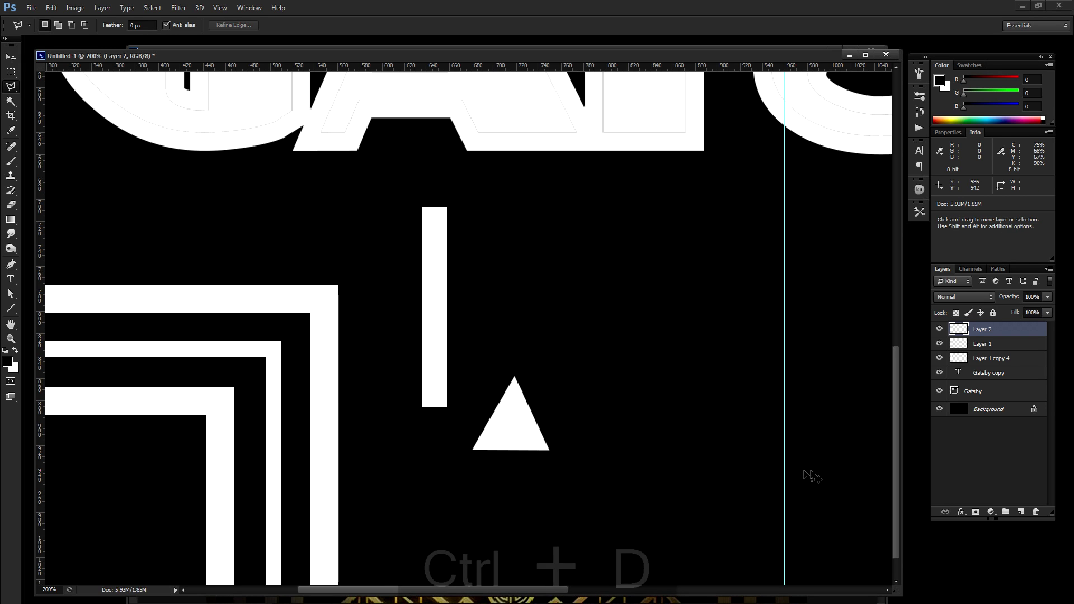
Step: Delete the right half of the white triangle, and move the remaining half under the vertical bar, flush with the bar's right edge
key(m)
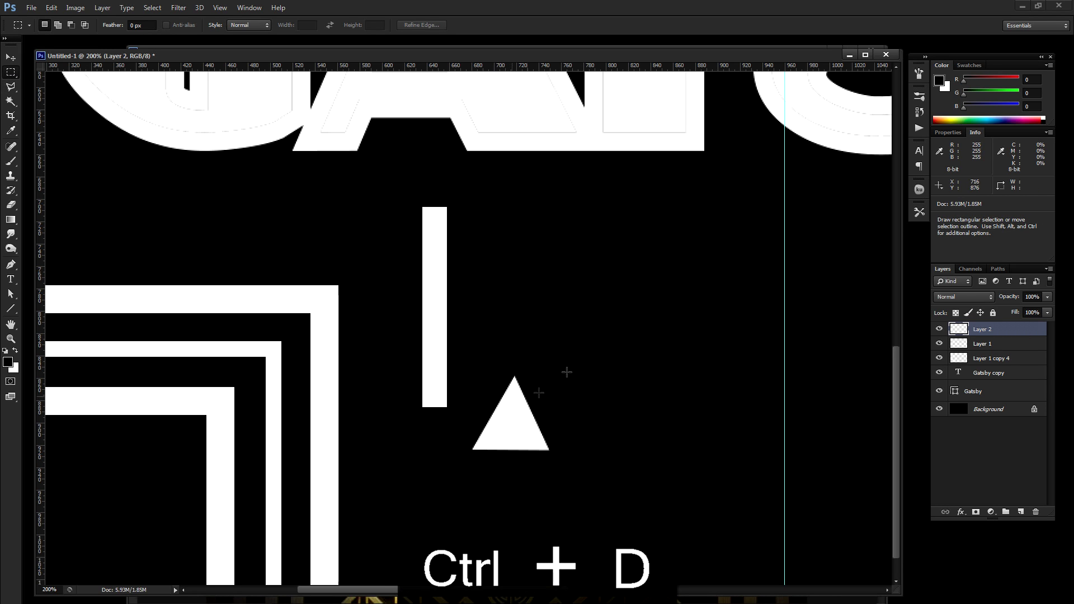
drag(593, 318, 514, 492)
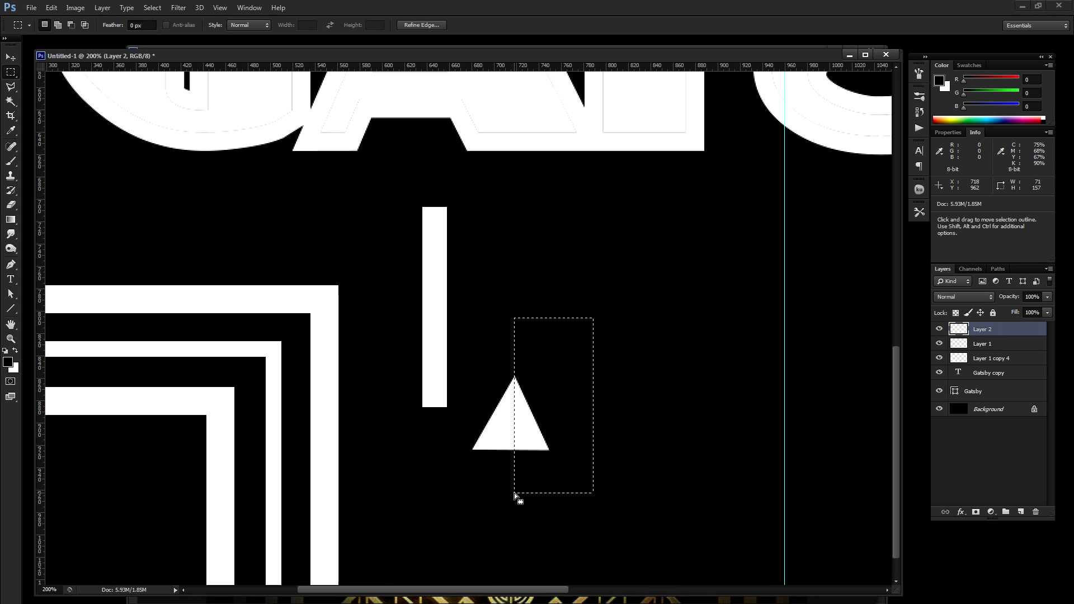
key(Delete)
key(ctrl+d)
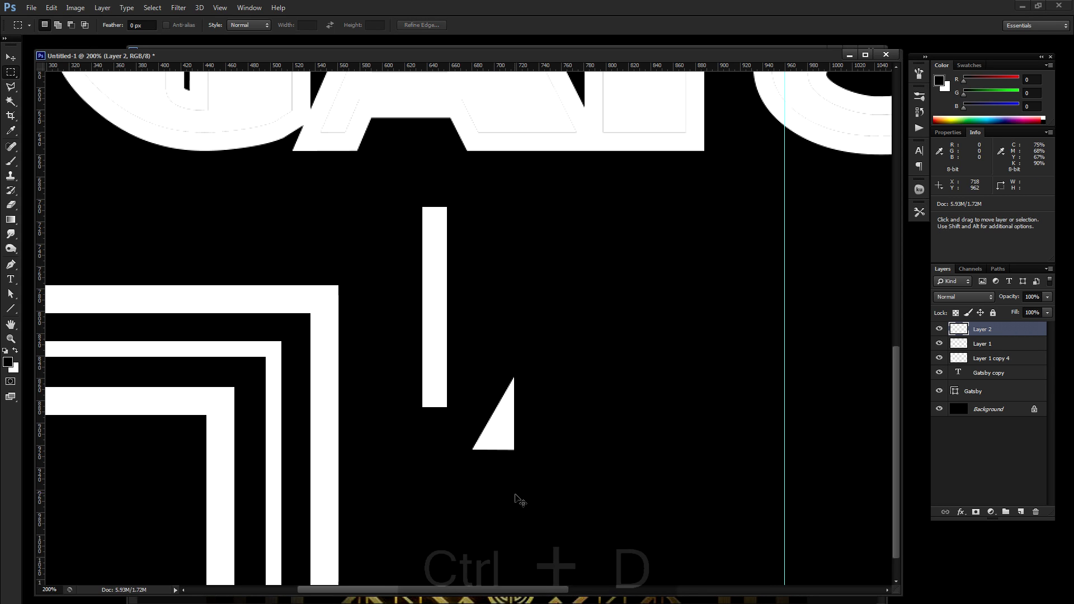
click(12, 61)
drag(502, 428, 435, 435)
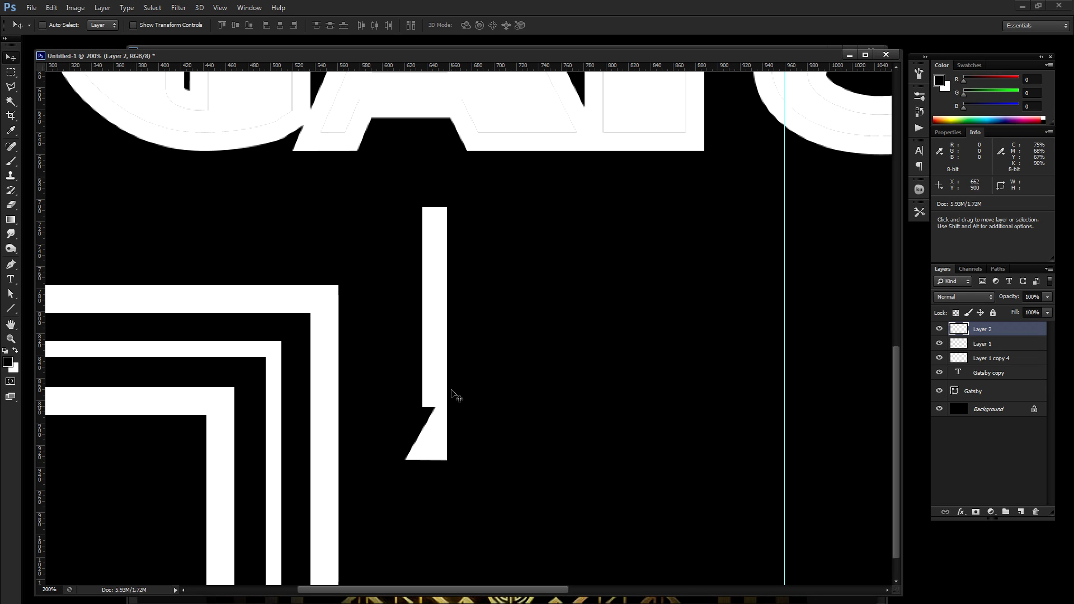
Step: Trim the lower edge and outer corner of the half triangle, and move it clear of the bar, below its lower end
click(11, 72)
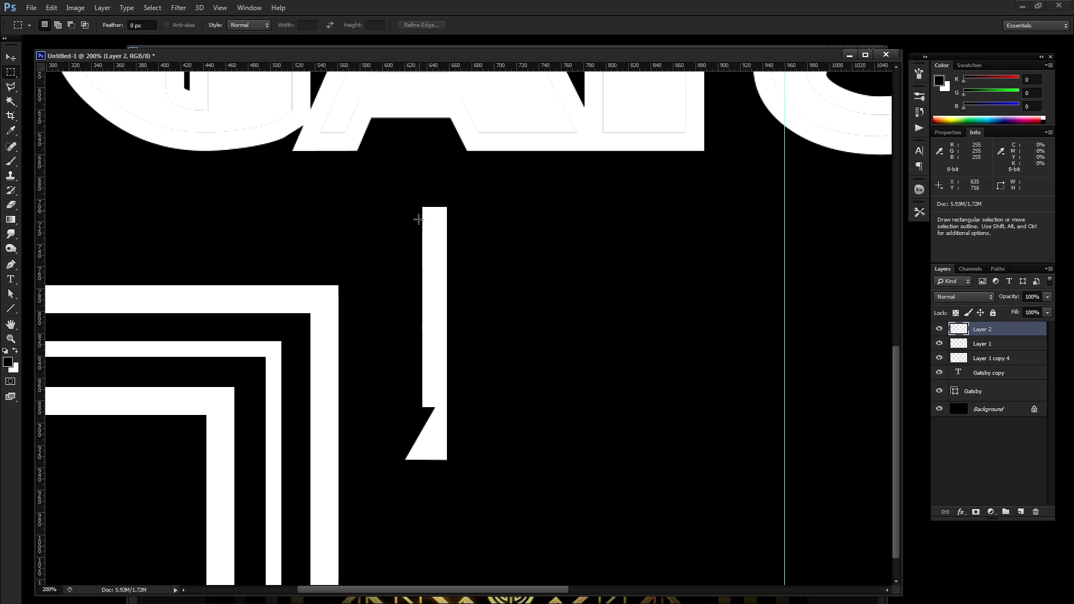
drag(484, 502, 380, 454)
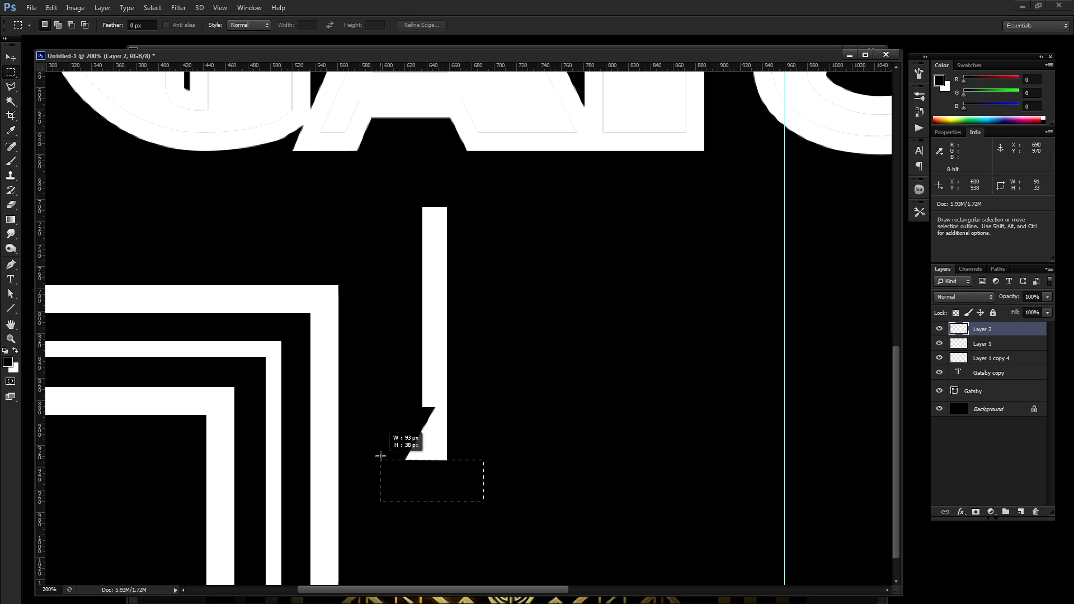
mouse_move(313, 246)
mouse_down()
mouse_move(389, 512)
mouse_move(423, 532)
mouse_up()
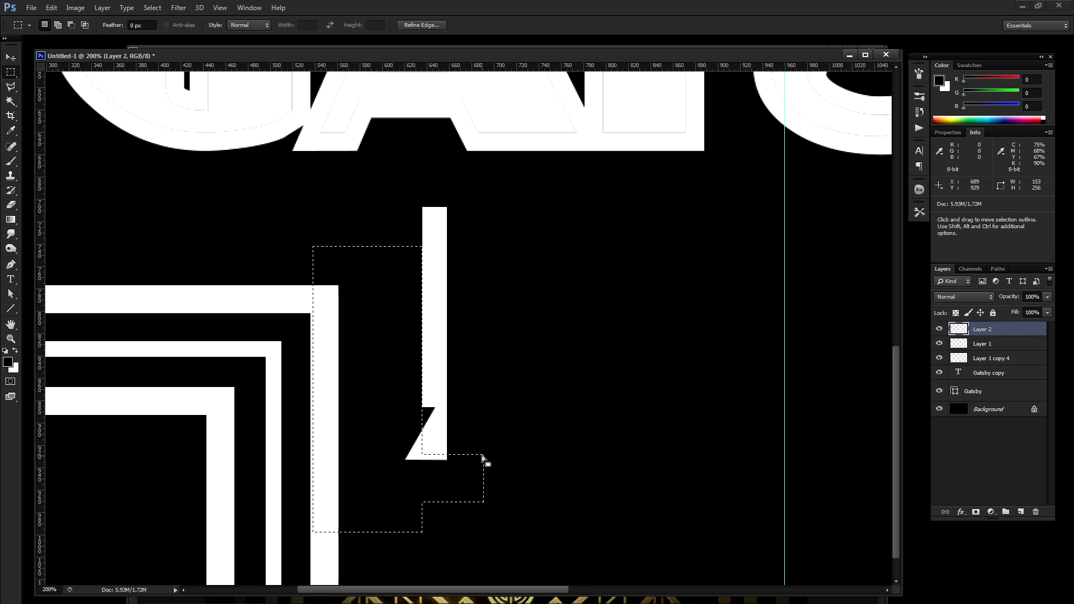
key(shift+Left)
key(shift+Left)
key(Up)
key(Up)
key(Up)
key(Up)
key(Up)
key(Up)
key(Up)
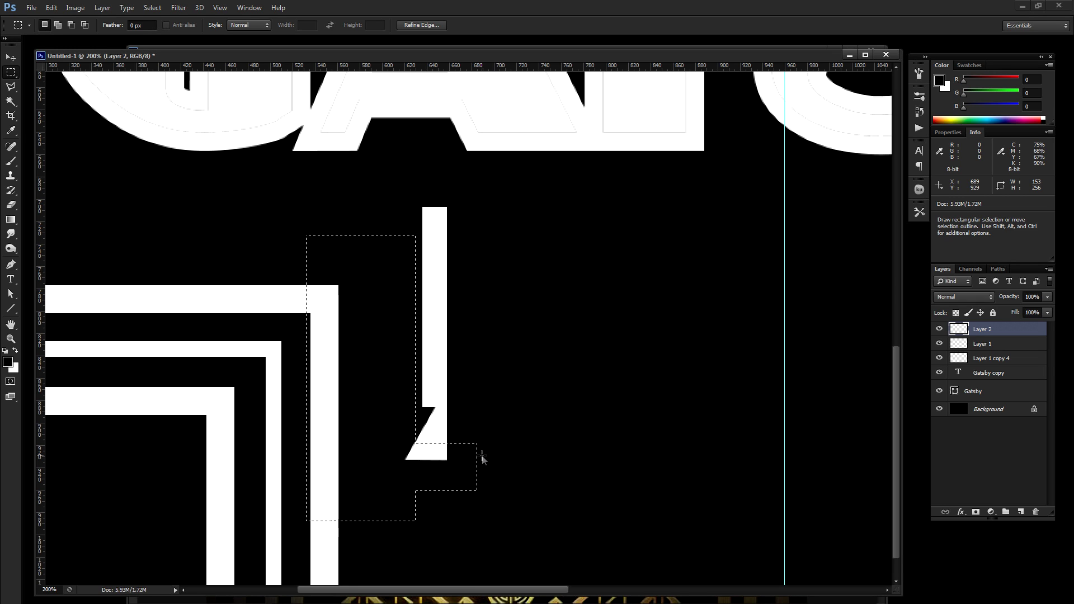
key(Right)
key(shift+Down)
key(shift+Left)
key(Right)
key(Right)
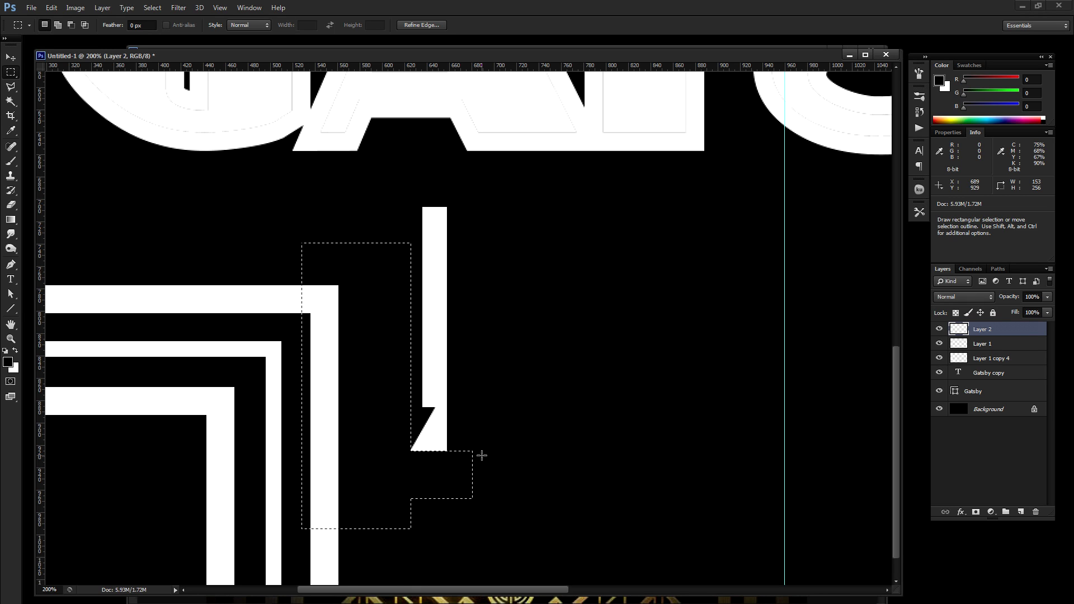
key(ctrl+d)
key(v)
drag(526, 456, 494, 507)
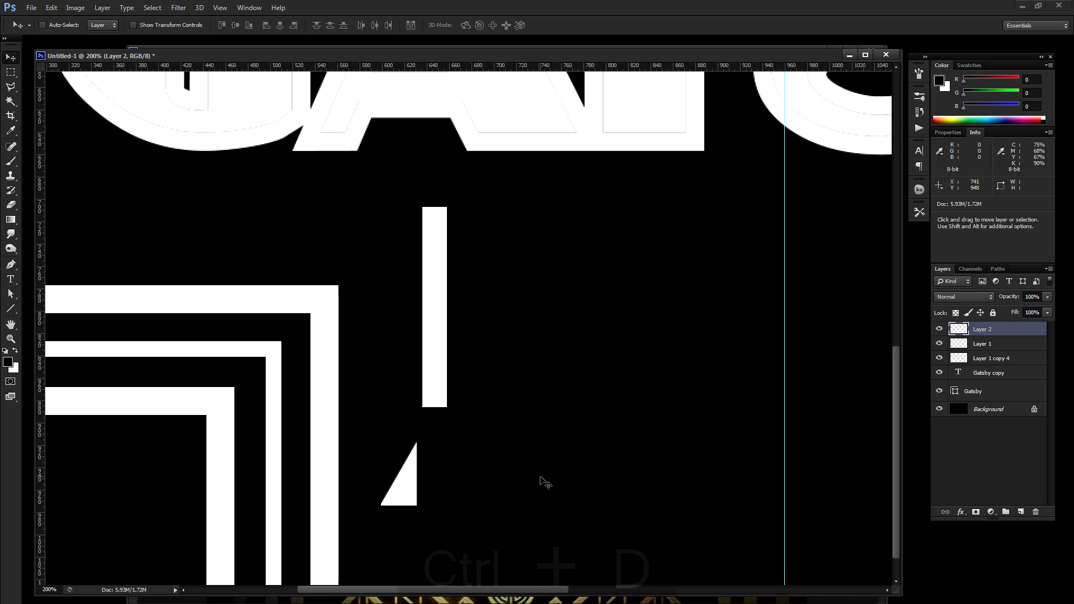
Step: Complete a symmetrical triangle with a horizontally flipped copy of the half triangle placed against its right side, and merge the two layers
key(ctrl+j)
click(51, 8)
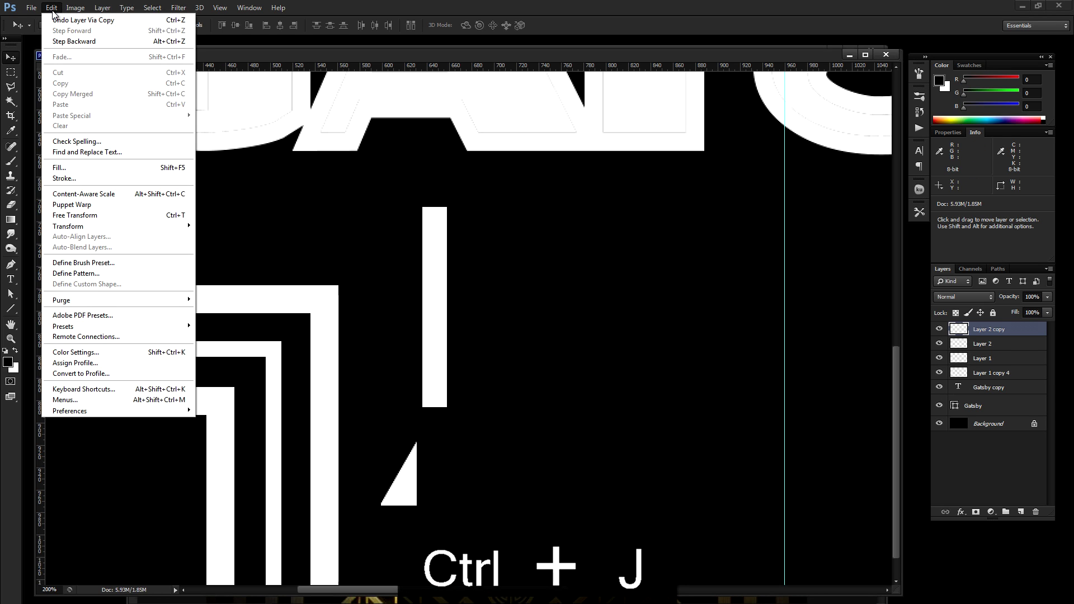
mouse_move(85, 223)
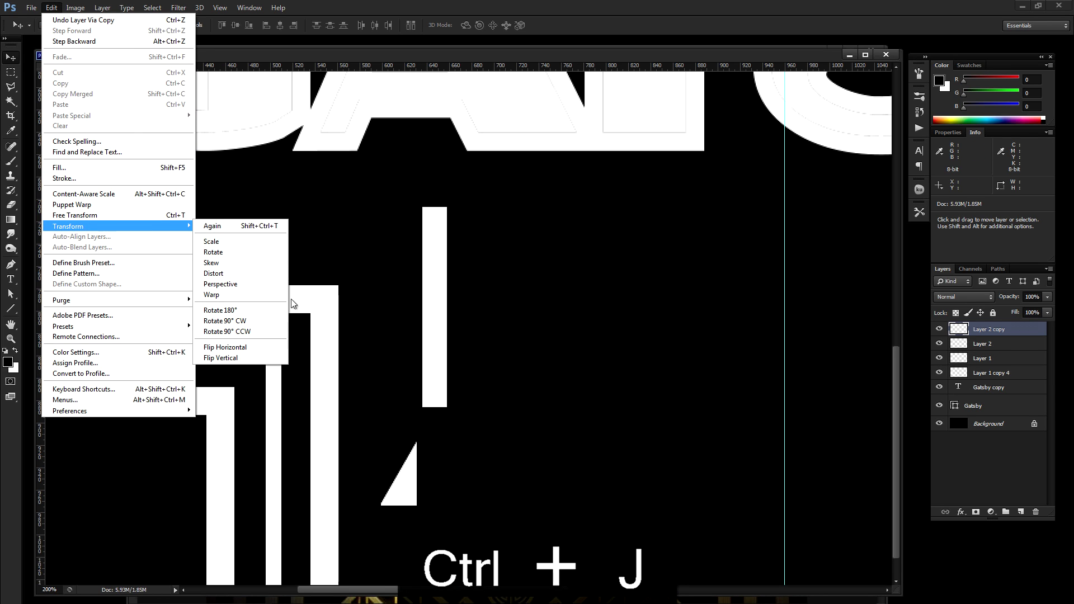
click(254, 347)
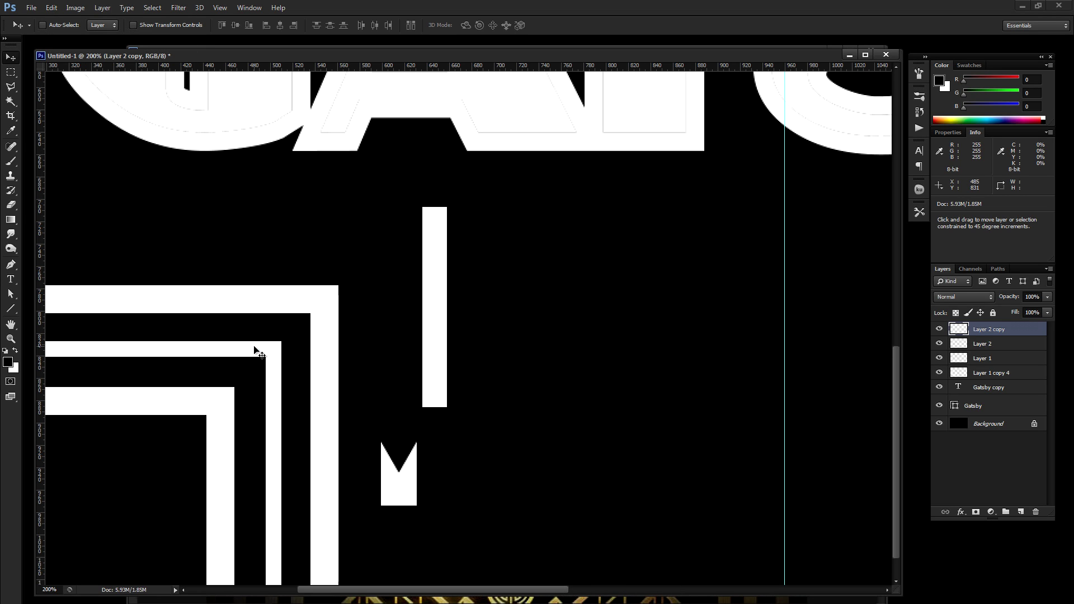
key(shift+Right)
key(shift+Right)
key(shift+Right)
key(shift+Right)
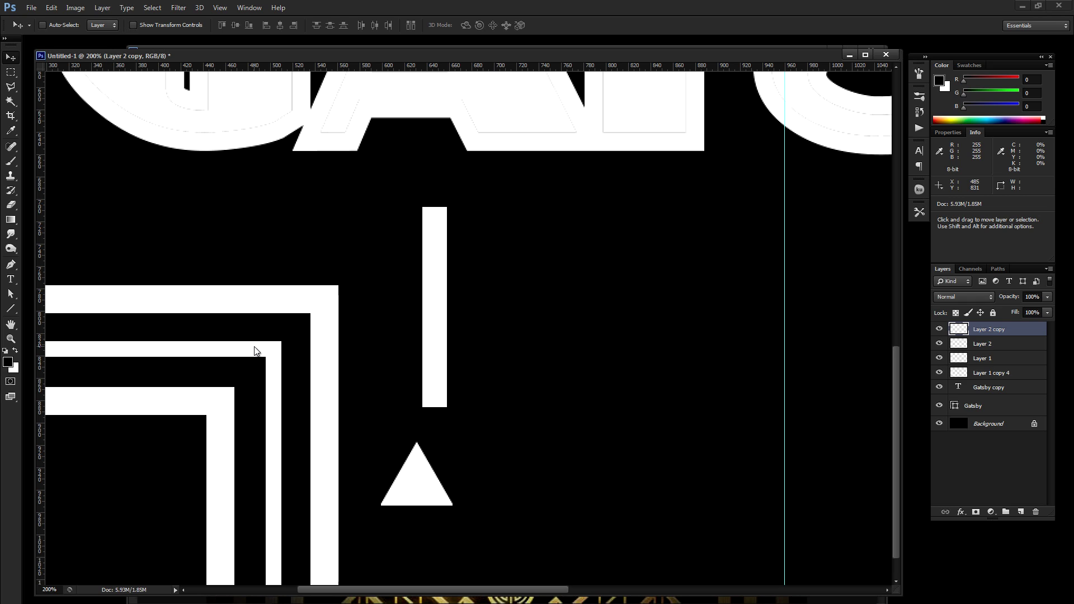
key(ctrl+e)
Step: Delete a strip along the base of the merged triangle to shorten it, and deselect
key(m)
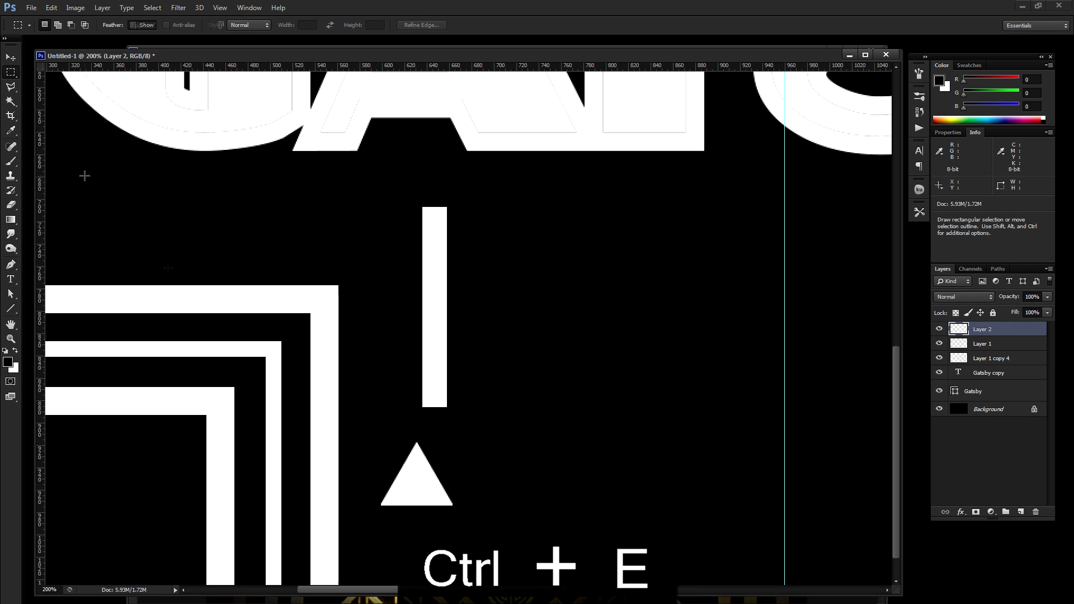
drag(490, 544, 358, 497)
key(Up)
key(Up)
key(Up)
key(Up)
key(Up)
key(Up)
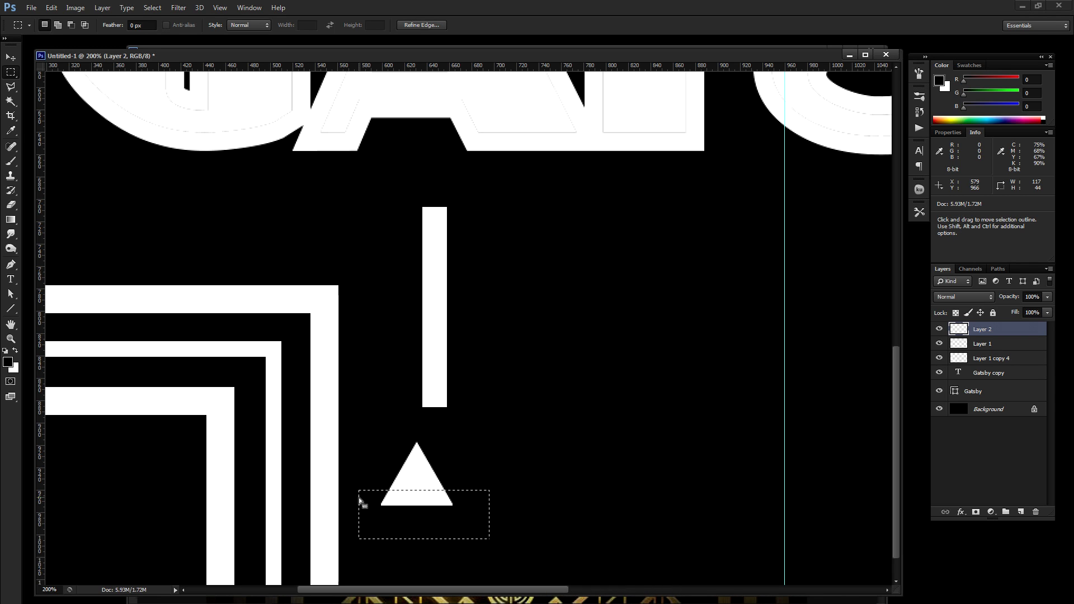
key(Delete)
key(ctrl+d)
Step: Centre the triangle on the vertical bar's lower end with its tip overlapping the bar, and cut off more of its base
key(v)
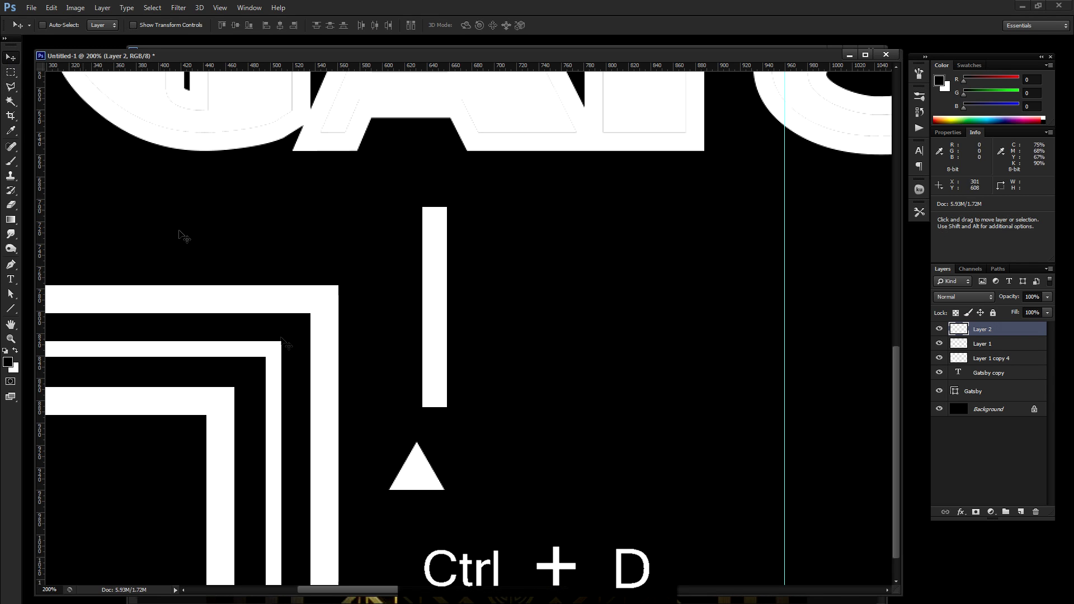
drag(429, 471, 451, 430)
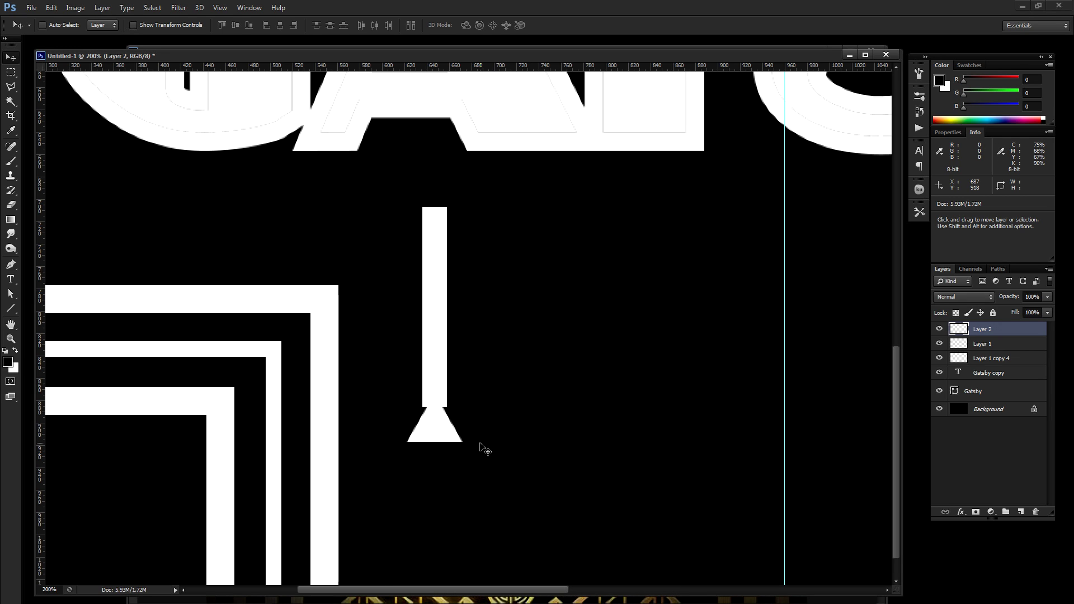
key(Down)
click(16, 72)
drag(576, 509, 344, 435)
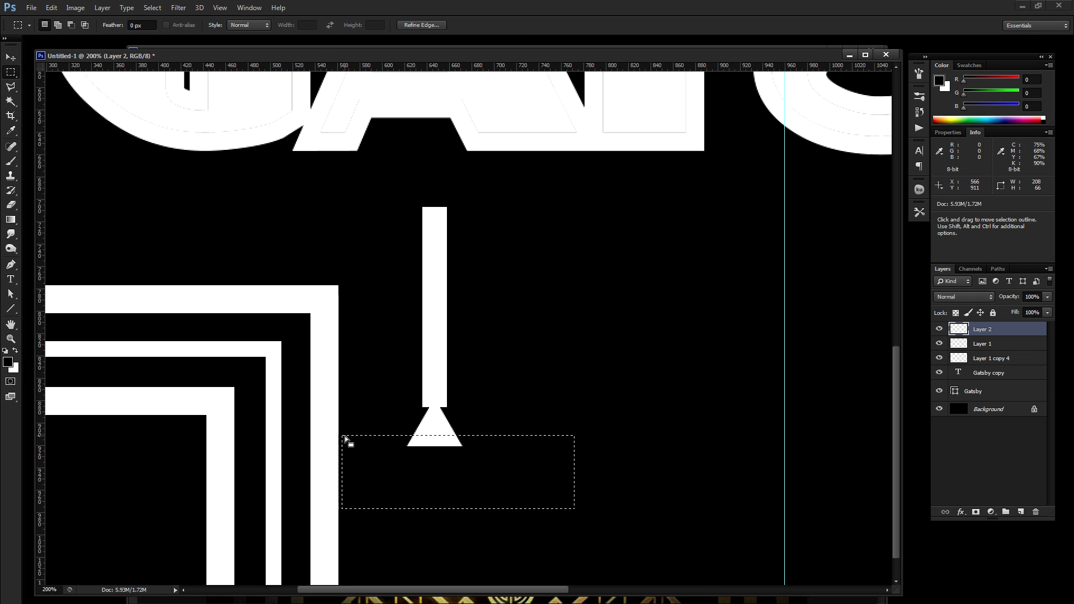
key(Delete)
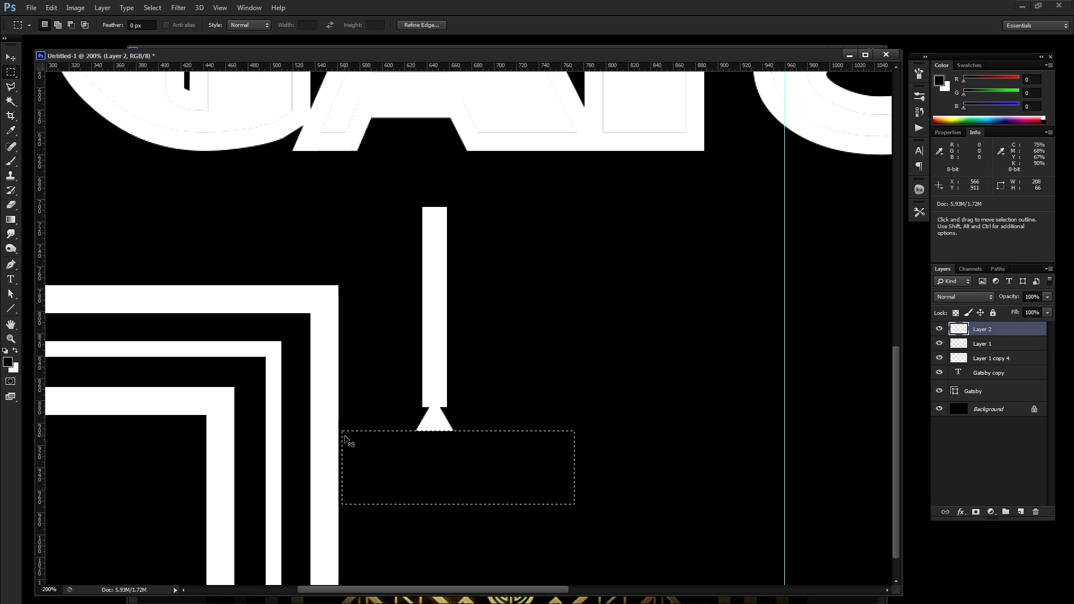
key(ctrl+d)
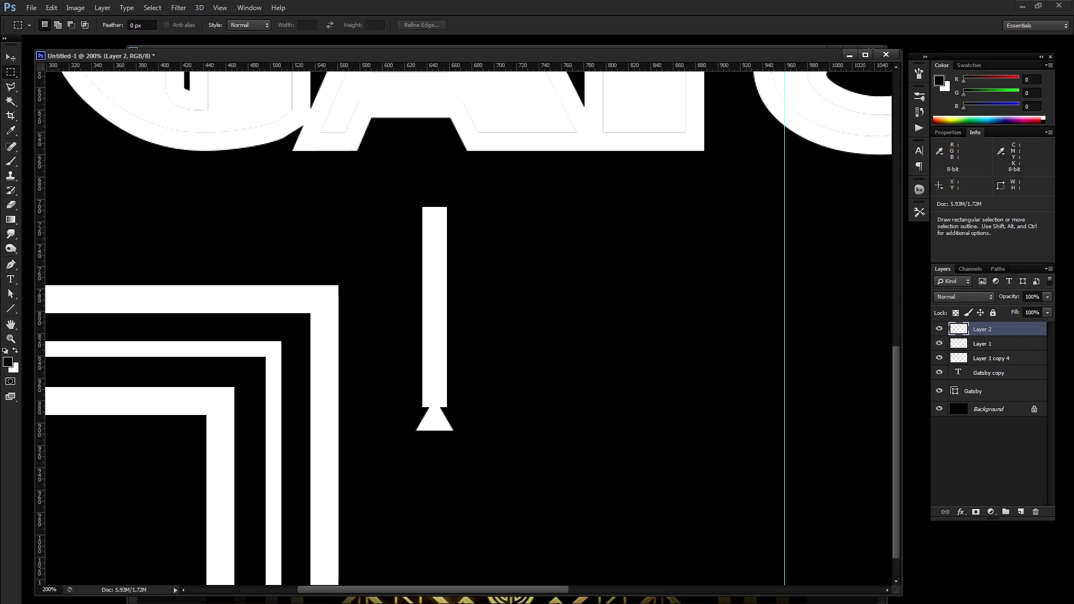
Step: Check the line ends in gatsby-poster.jpg, and stretch the triangle in Untitled-1 downward to about 123% of its height
click(486, 585)
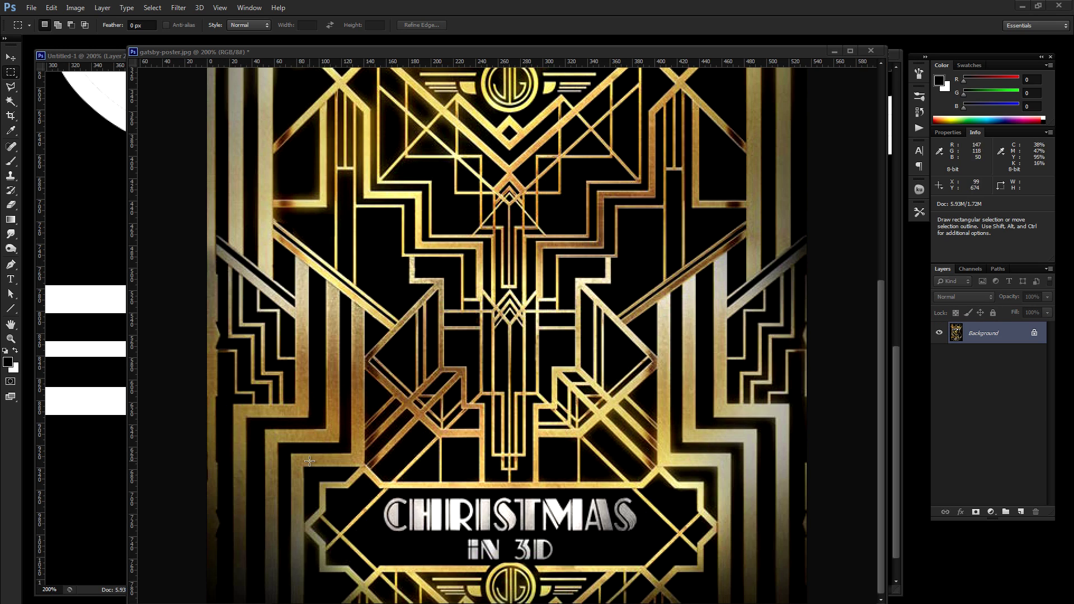
click(109, 55)
key(ctrl+t)
drag(433, 436, 436, 439)
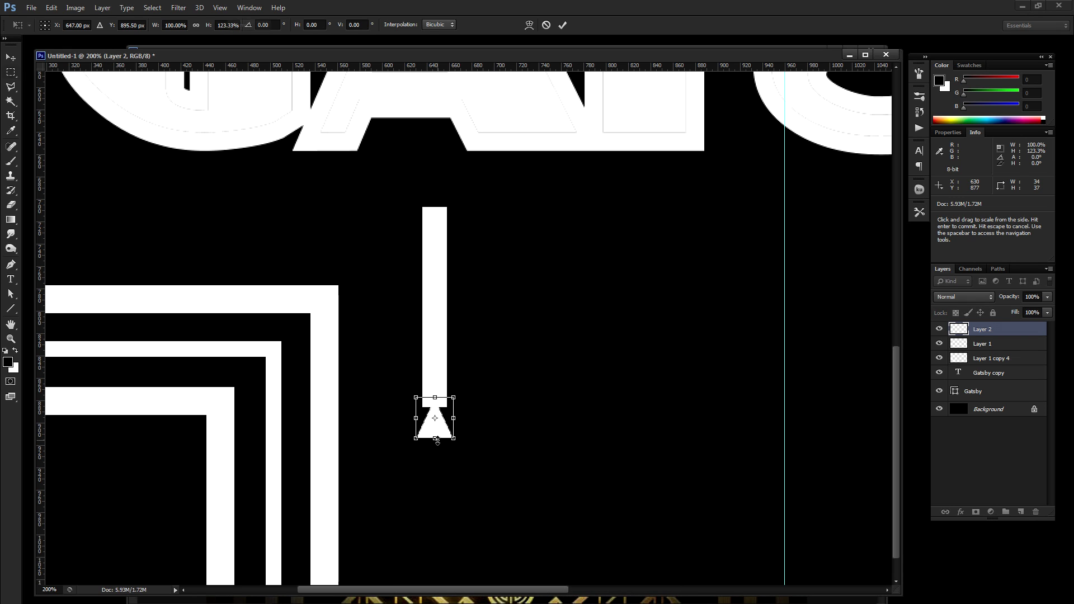
key(Return)
Step: Trim a thin sliver off the base of the stretched triangle, and deselect
key(m)
drag(491, 485, 402, 437)
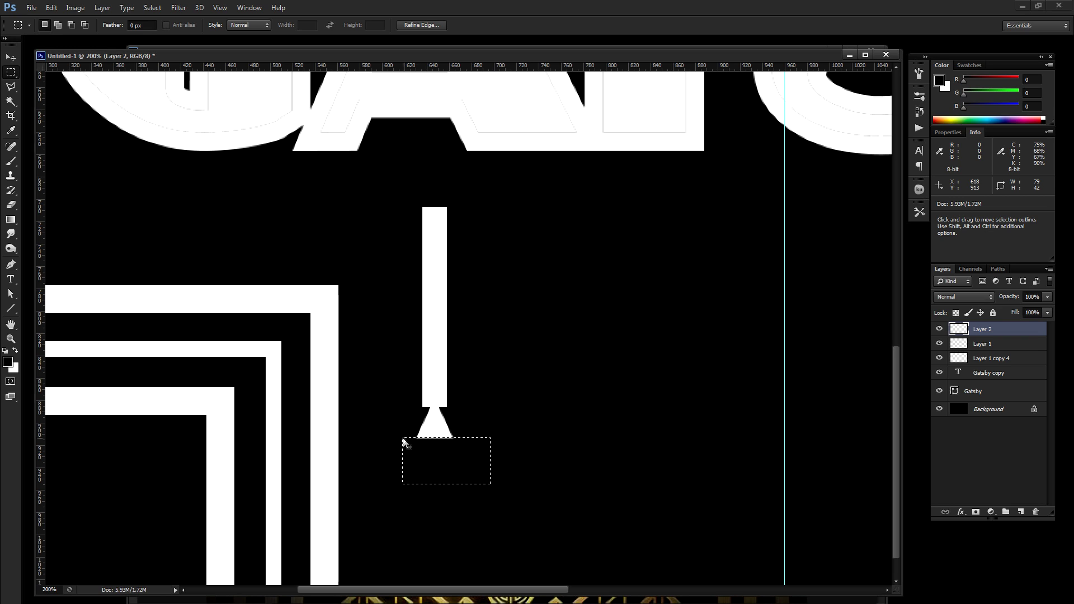
key(ctrl+d)
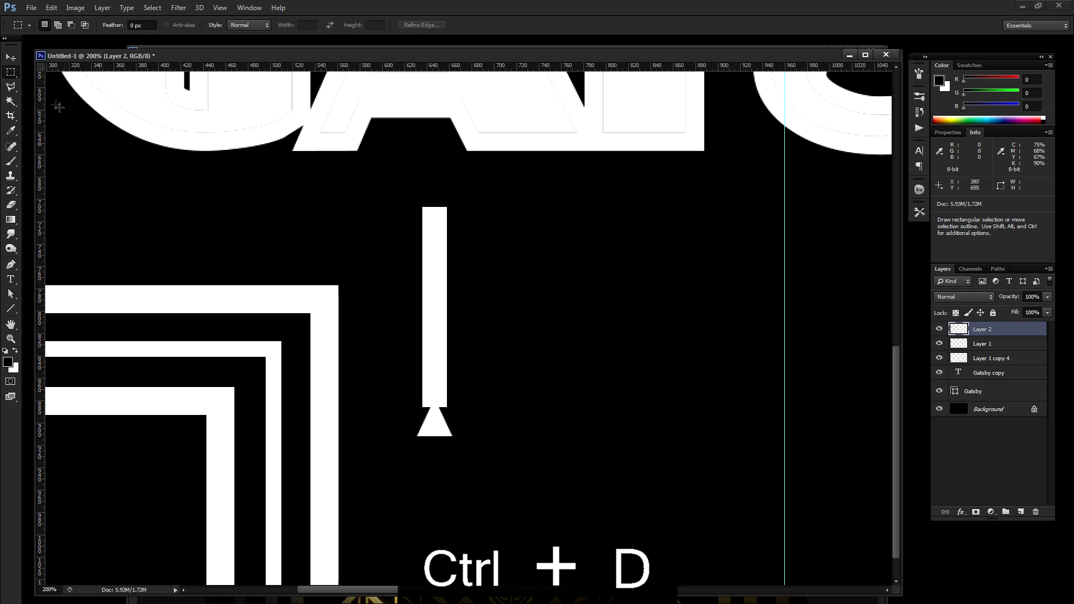
Step: Duplicate the triangle, flip the copy vertically, and move it about 196 px straight up to the vertical bar's upper end
click(10, 57)
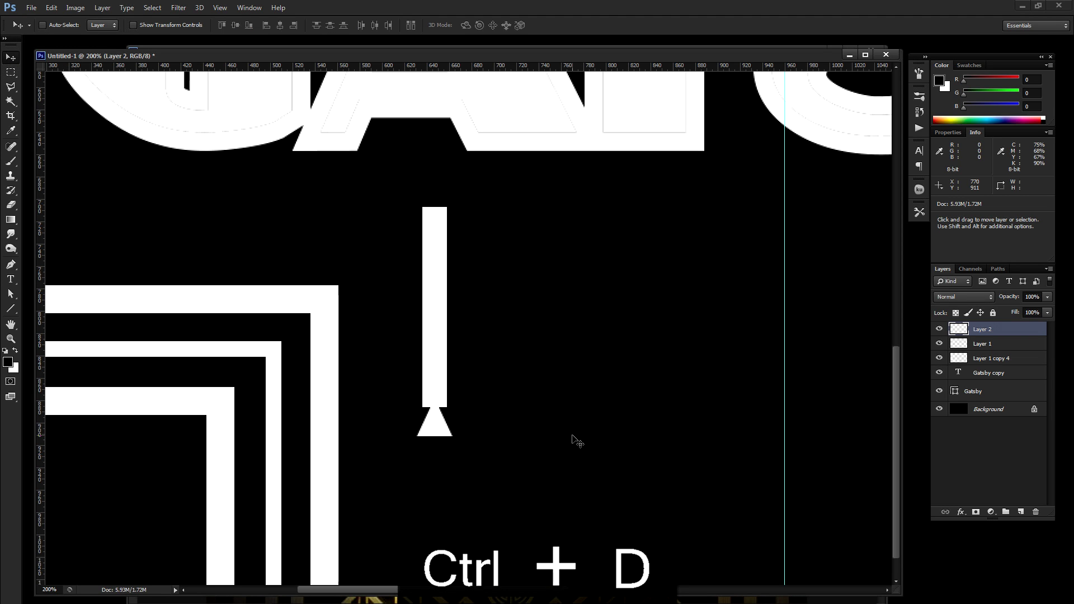
key(ctrl+j)
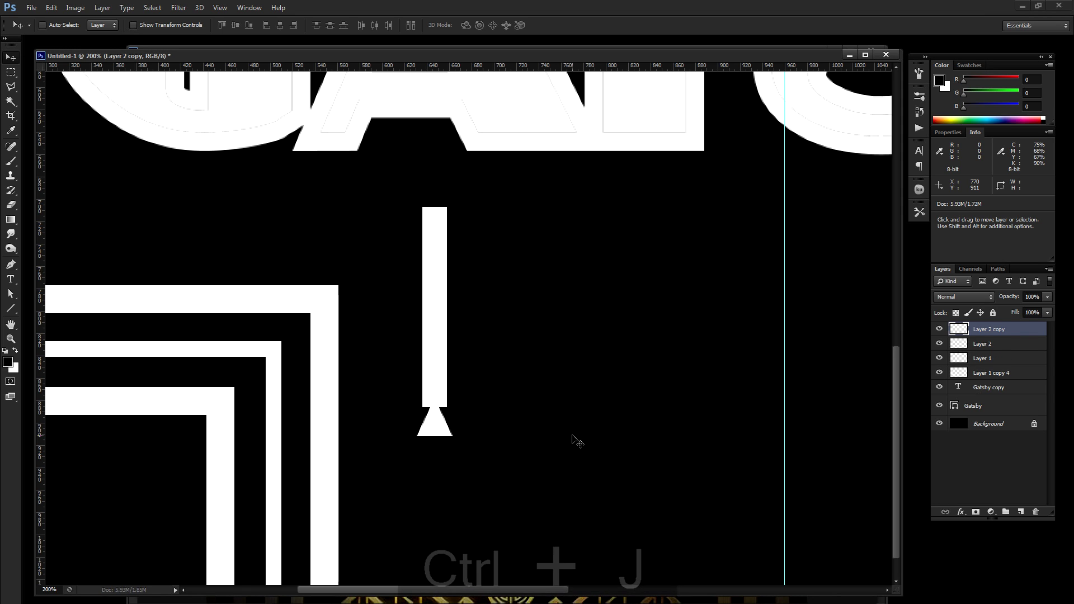
click(51, 7)
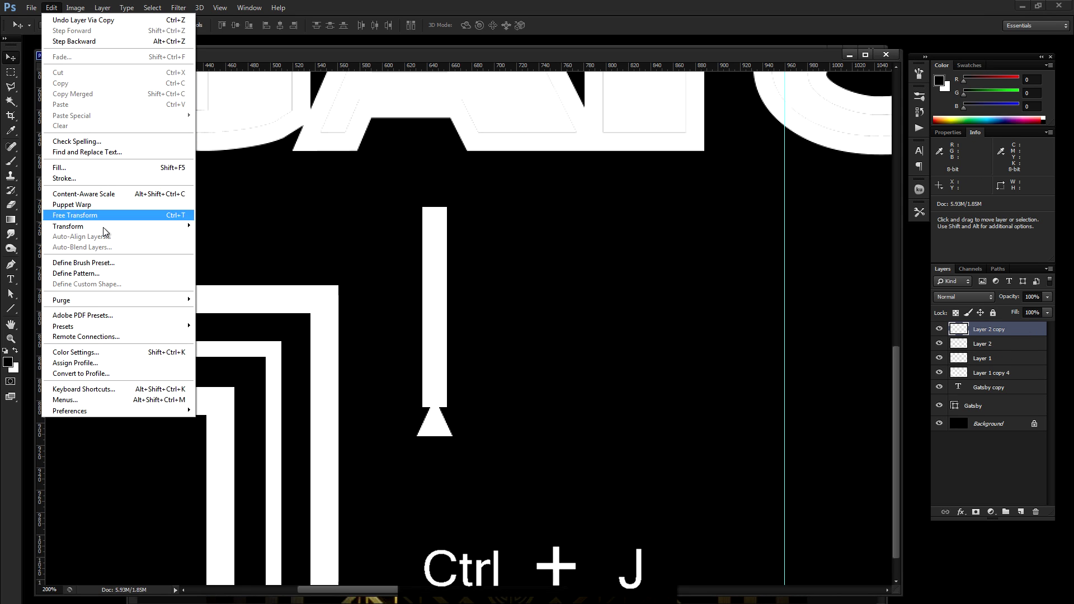
mouse_move(104, 231)
click(253, 357)
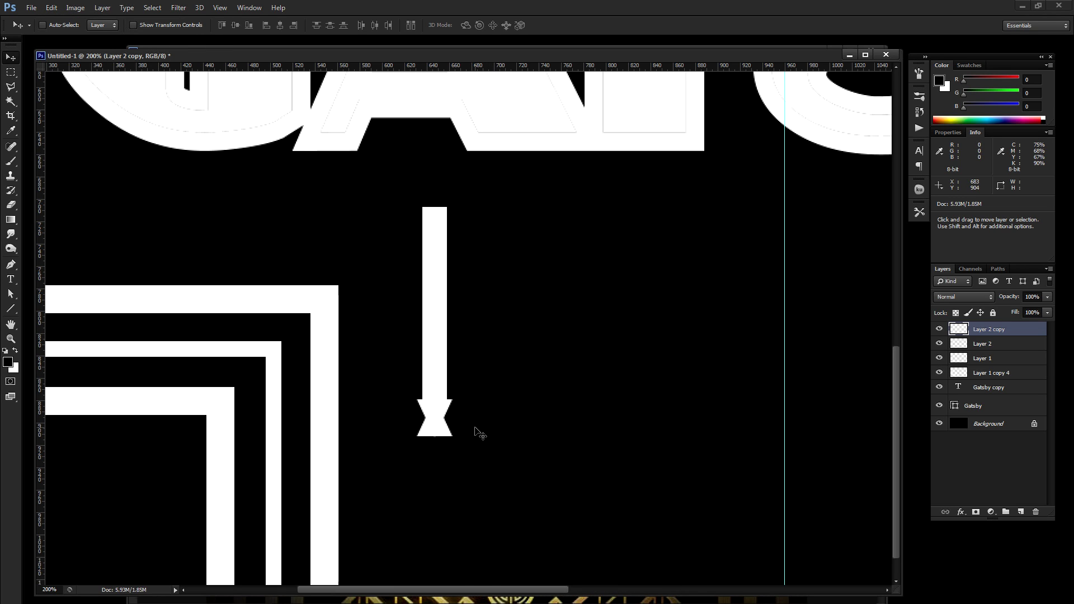
drag(476, 459, 479, 248)
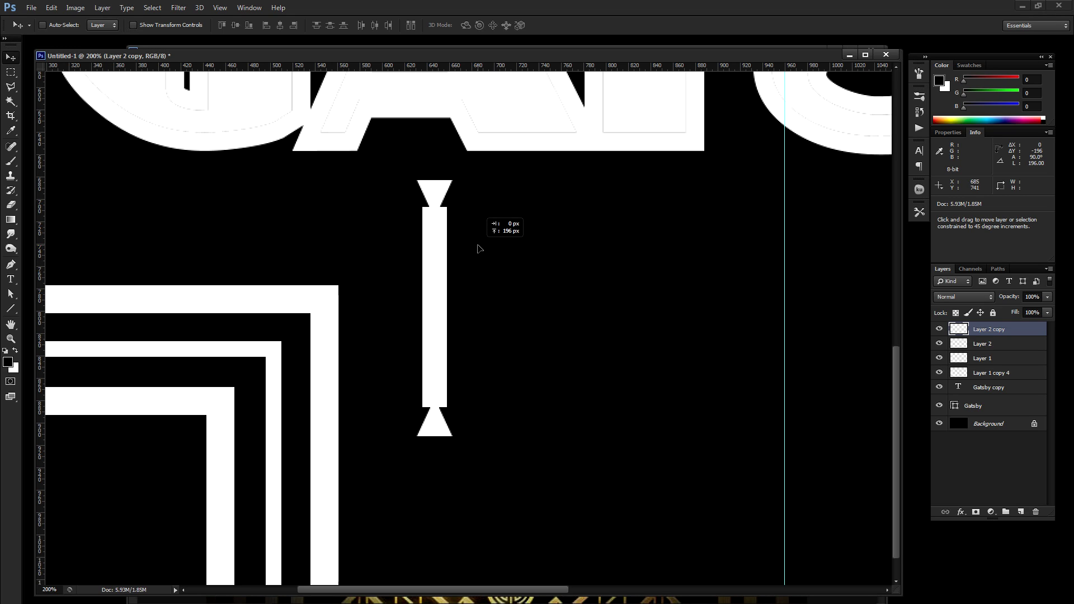
Step: Settle the flipped triangle on the bar's upper end, and merge the bar and both triangles into one layer
drag(478, 248, 478, 249)
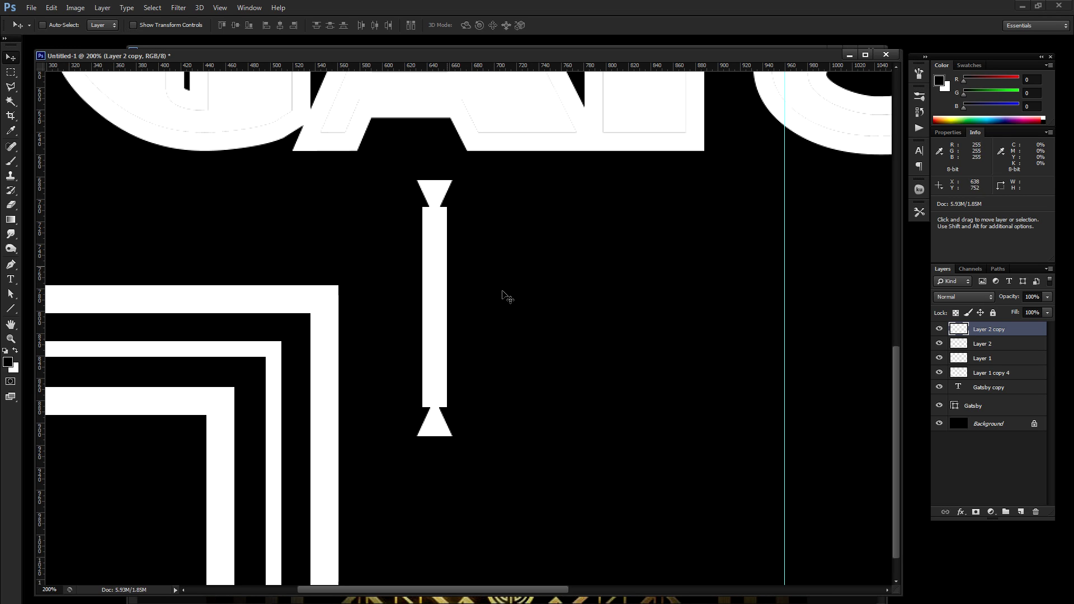
shift+click(991, 358)
click(939, 358)
click(939, 358)
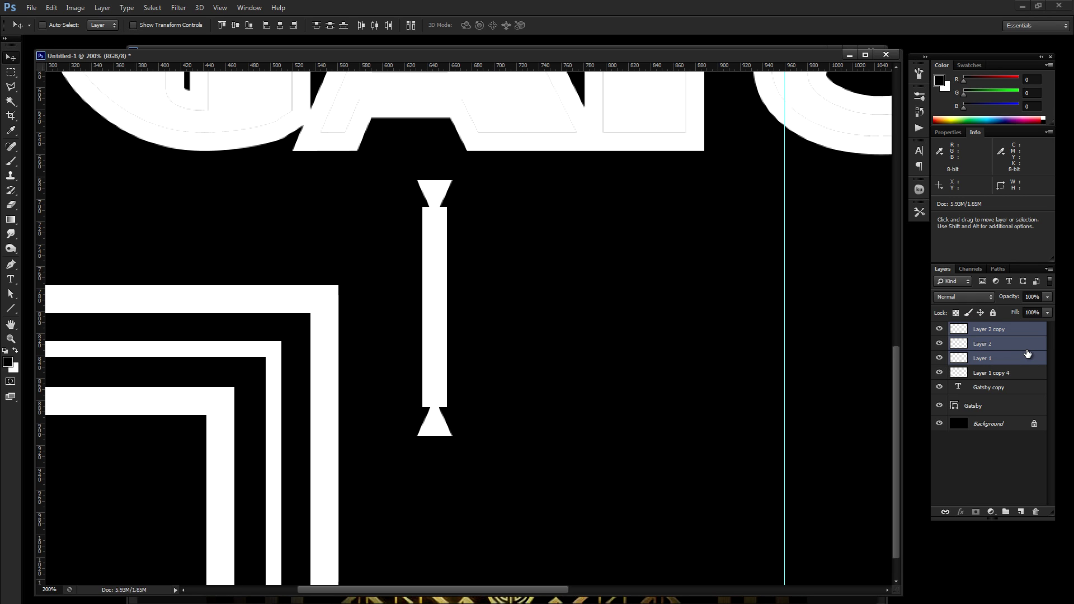
key(ctrl+e)
Step: Move the merged flared bar clear of the stepped lines, to the open area below the letter A
drag(442, 304, 527, 345)
click(11, 338)
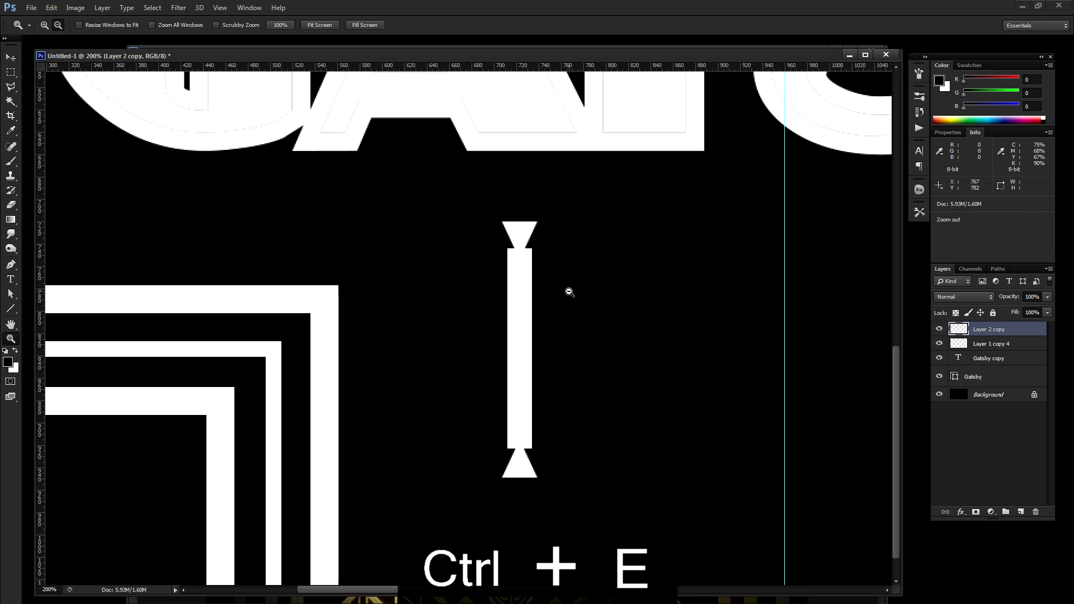
alt+click(568, 292)
key(v)
drag(444, 439, 411, 484)
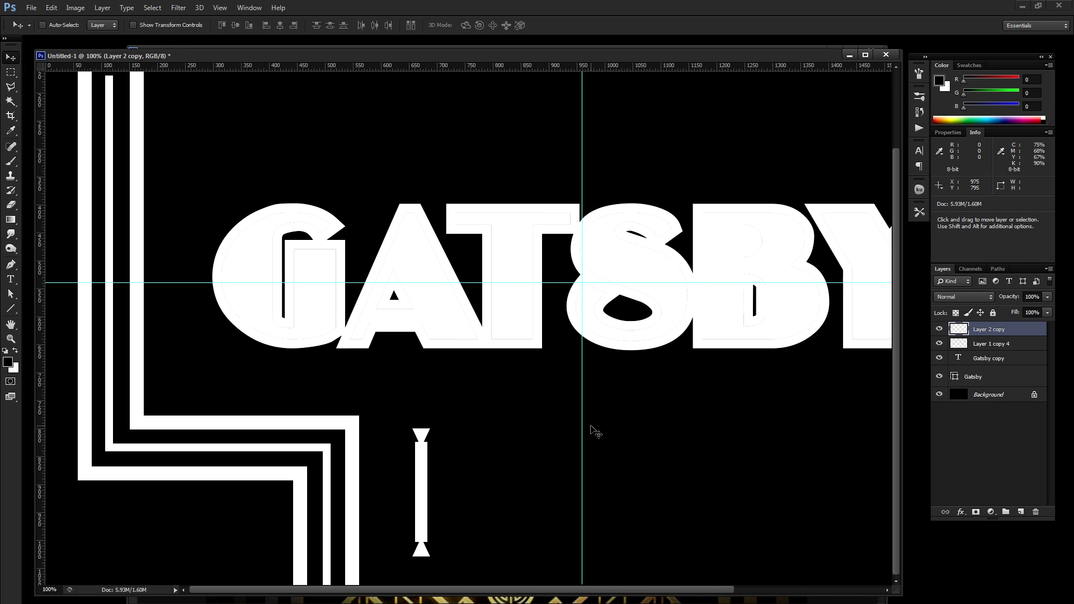
Step: Duplicate and merge the flared bar end to end, and double the result into a single-layer vertical chain of four bars
key(ctrl+j)
drag(464, 497, 462, 404)
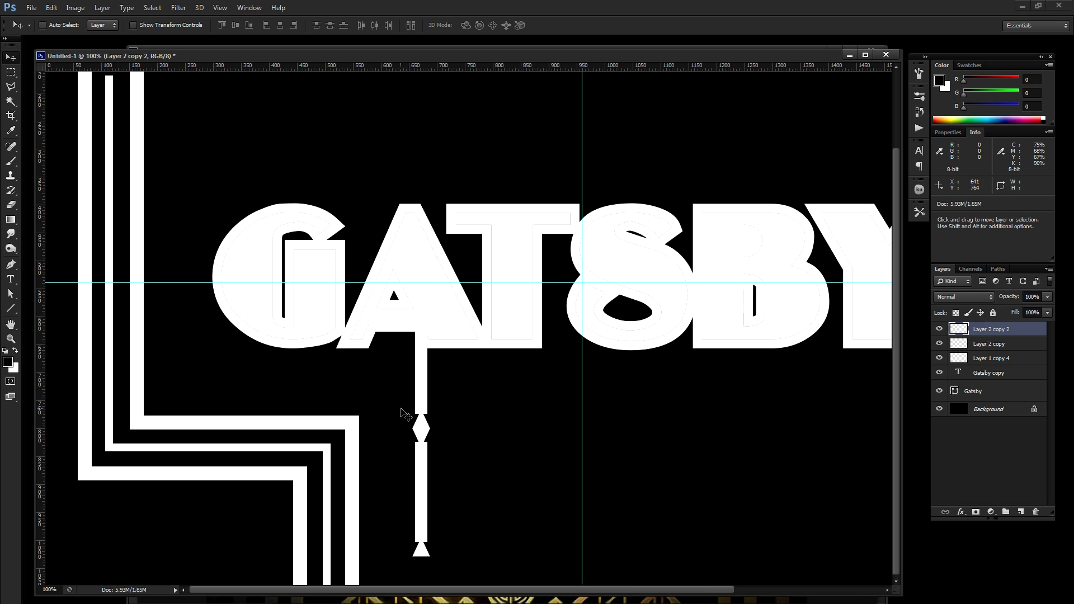
key(ctrl+e)
drag(408, 417, 481, 426)
key(ctrl+j)
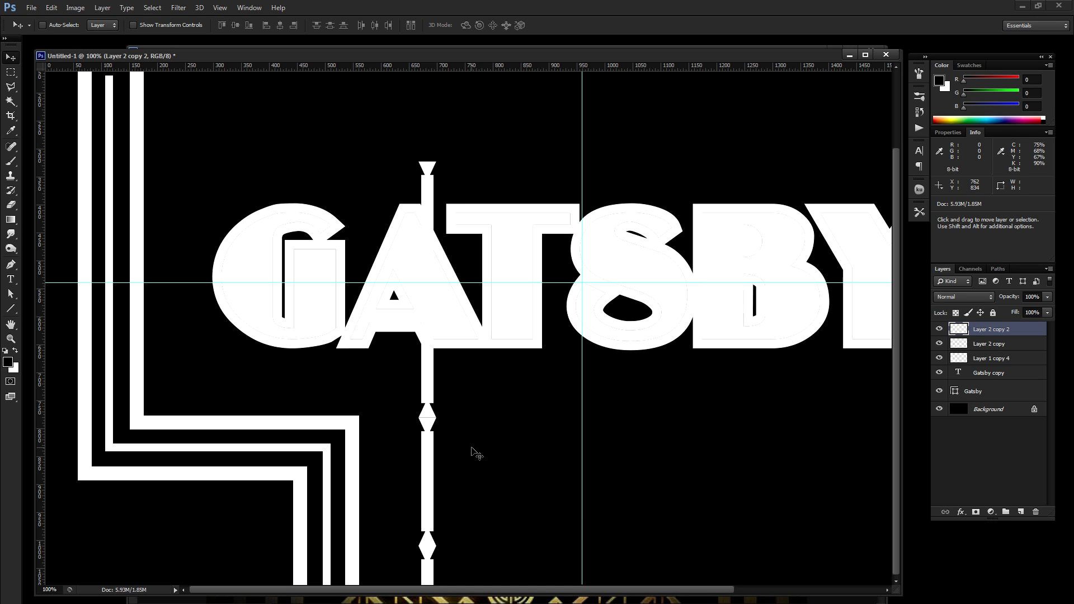
key(ctrl+e)
Step: Place the bar chain vertically beside the innermost long vertical line, with its lower diamond meeting the upper stepped line, and fine-tune the gap
drag(438, 532, 182, 396)
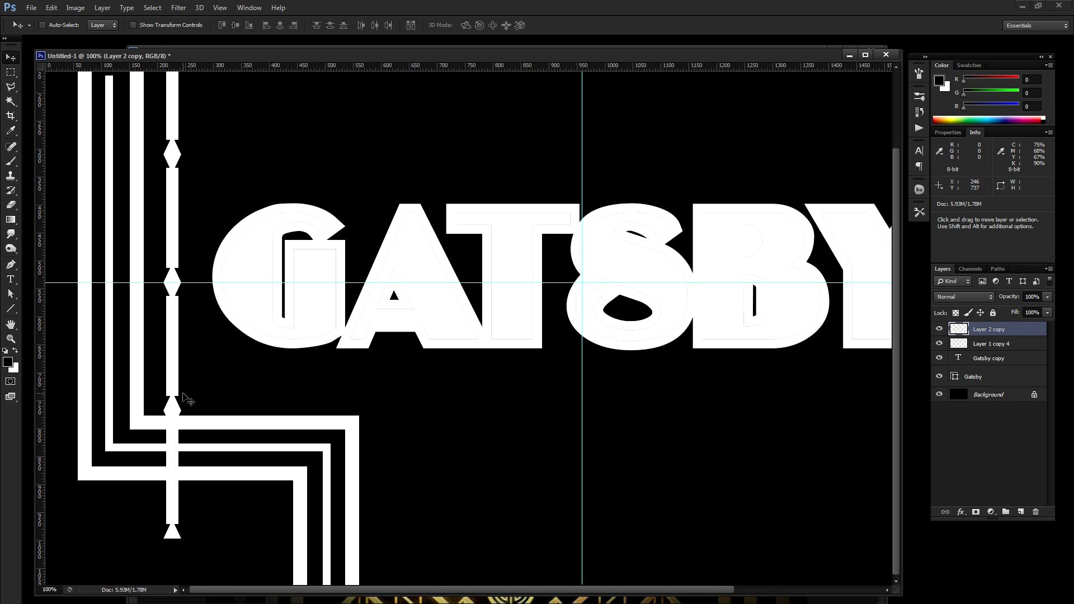
key(shift+Left)
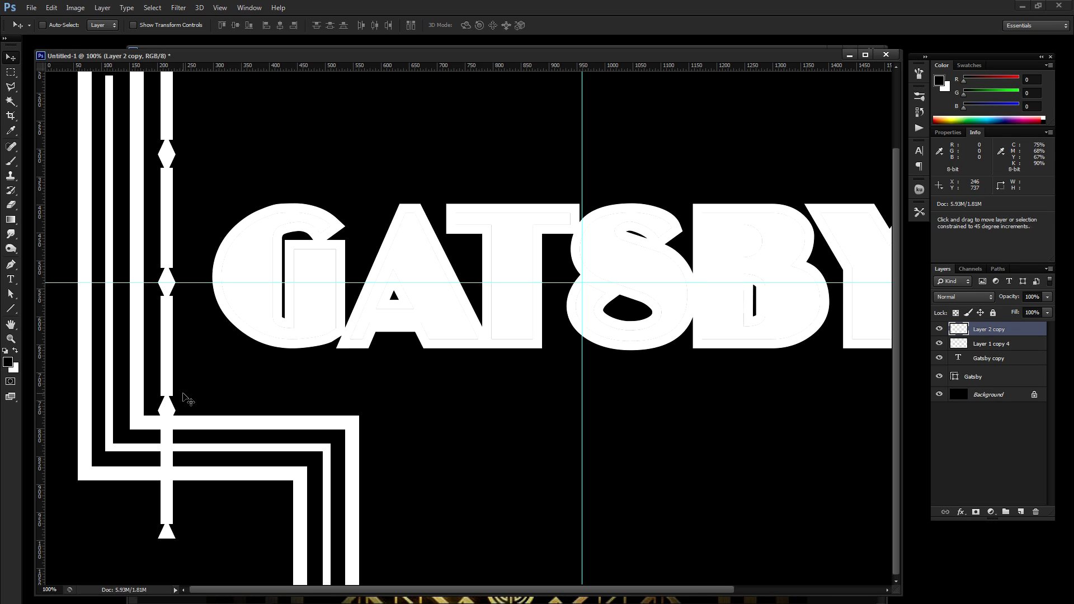
key(Right)
key(Right)
key(Right)
key(Right)
key(Right)
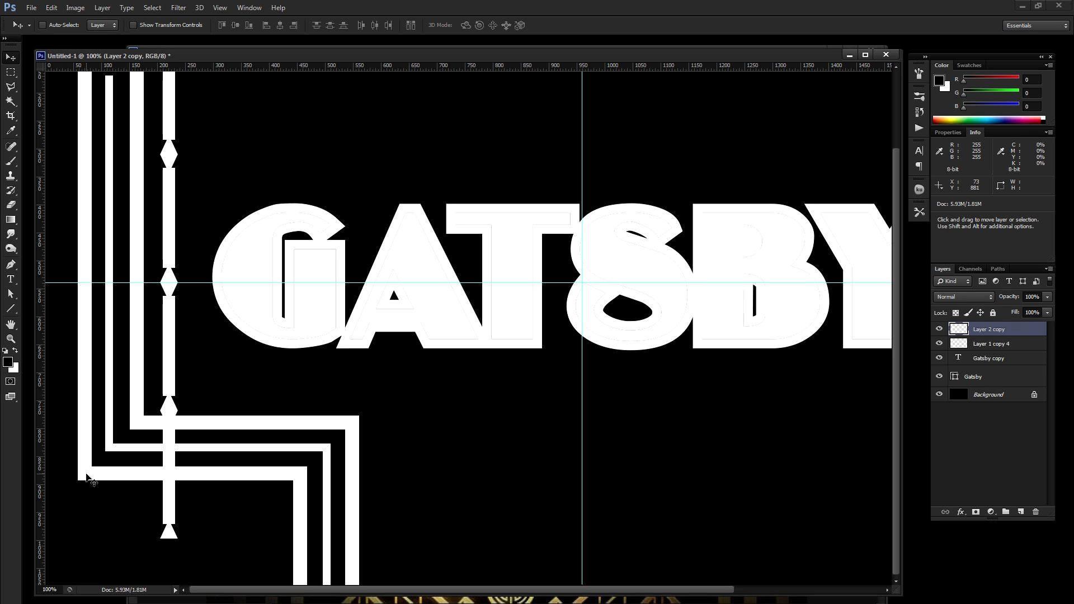
Step: Duplicate the chain, rotate the copy 90° clockwise, and place it horizontally under the lowest stepped line, ending at the outer vertical line
key(ctrl+j)
click(51, 8)
mouse_move(103, 227)
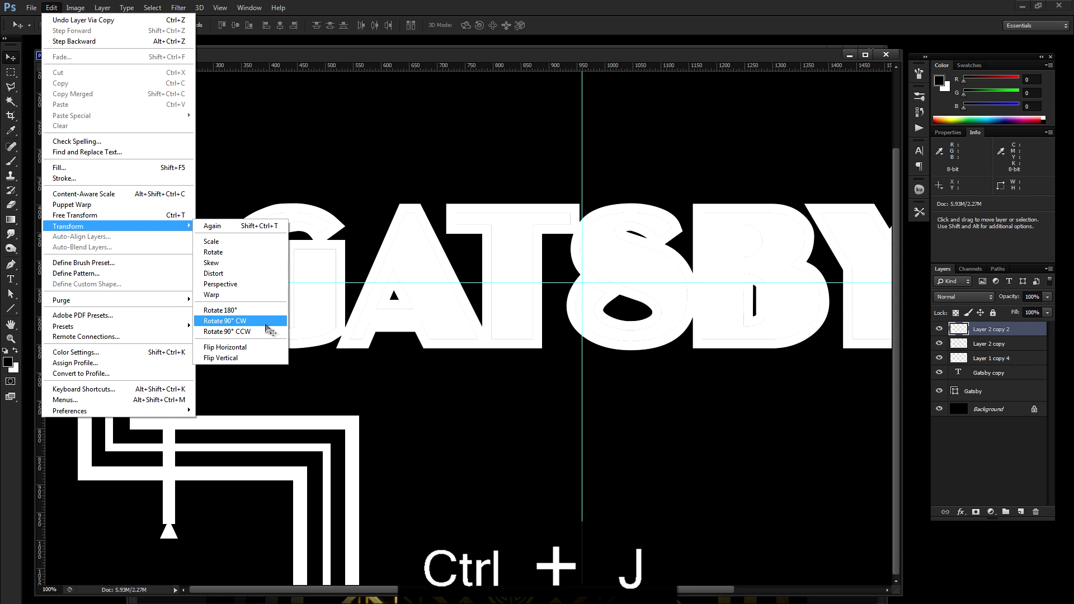
click(265, 324)
drag(522, 309, 389, 534)
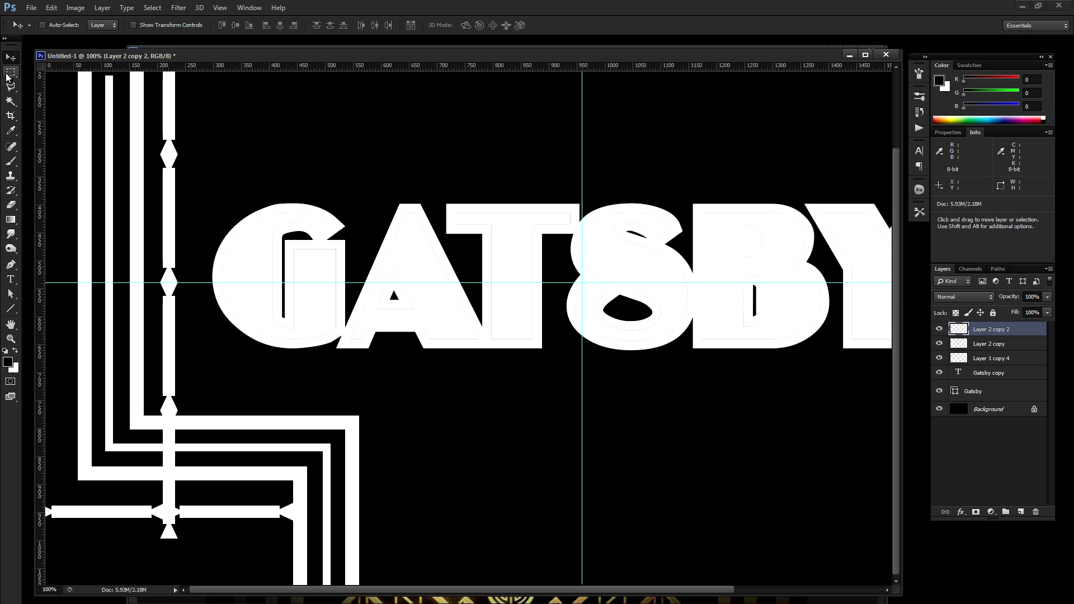
Step: Duplicate the horizontal chain and hide the duplicate as a spare
key(ctrl+j)
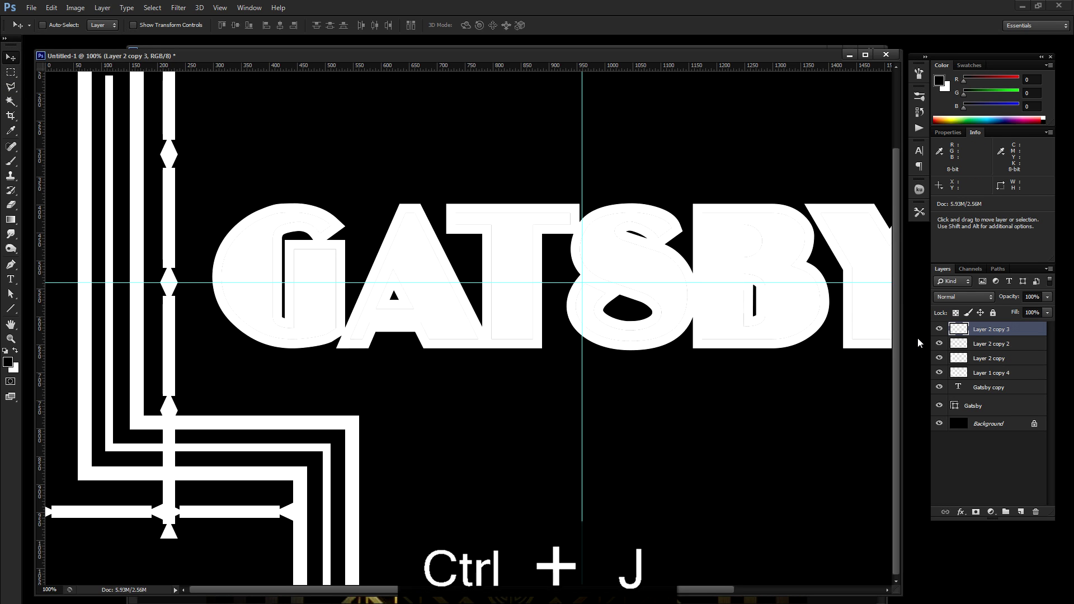
click(939, 329)
key(m)
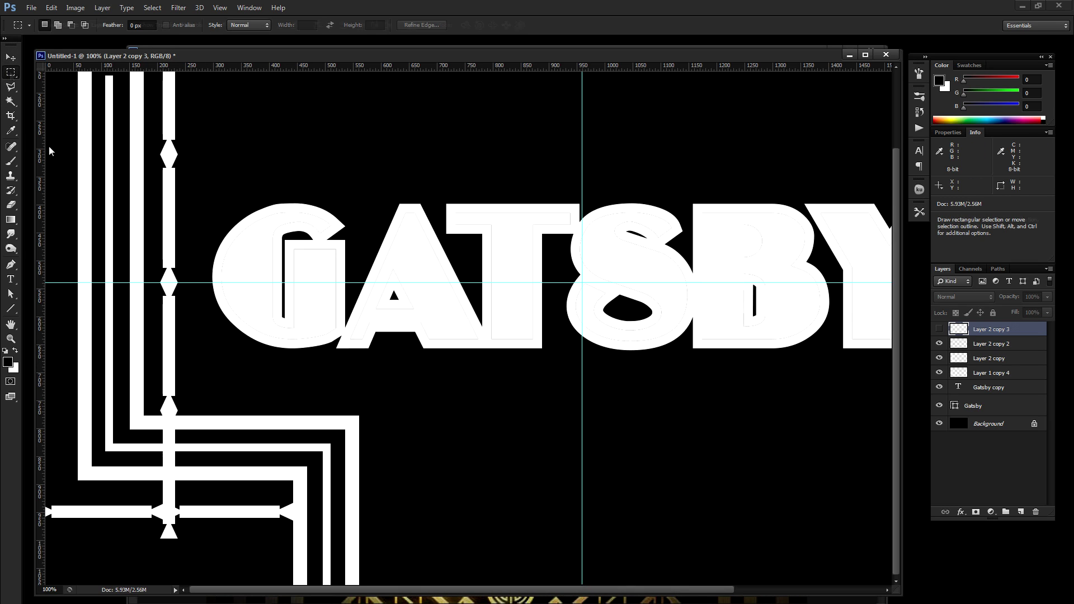
Step: Delete the part of the vertical chain that crosses and extends below the stepped lines, and deselect
click(939, 344)
click(939, 343)
click(938, 358)
click(939, 358)
click(988, 364)
drag(416, 567, 72, 427)
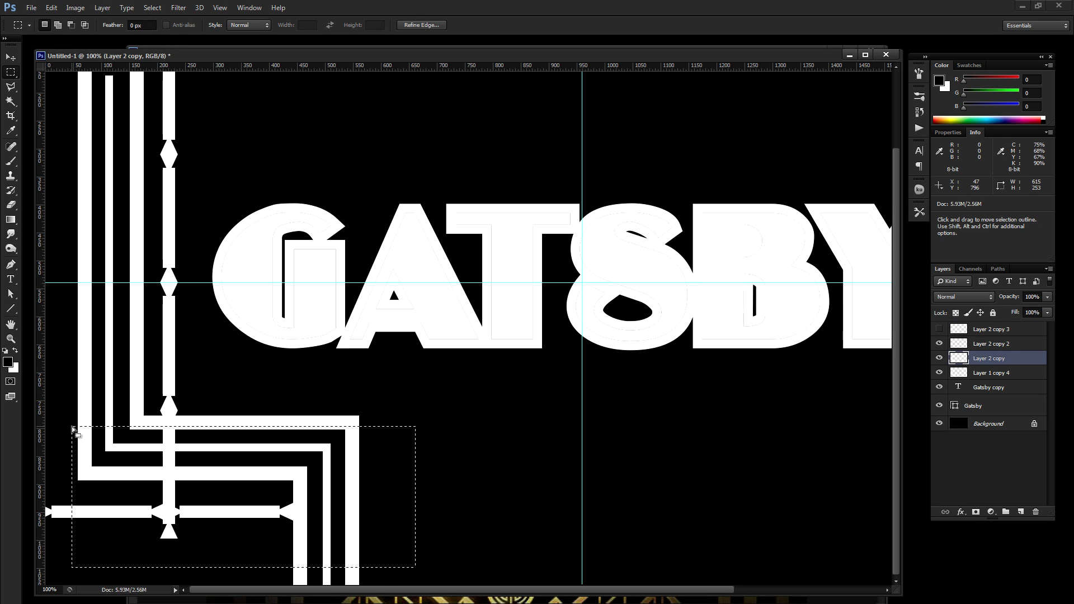
key(Delete)
key(ctrl+d)
key(v)
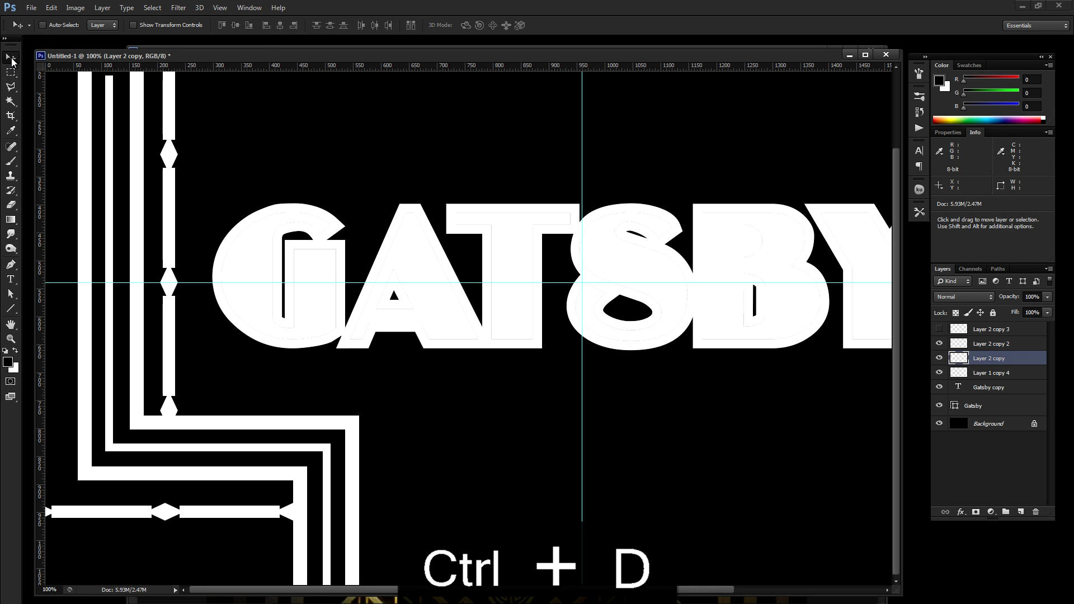
Step: Merge the stepped lines with the vertical and horizontal bar chains into one layer
shift+click(982, 372)
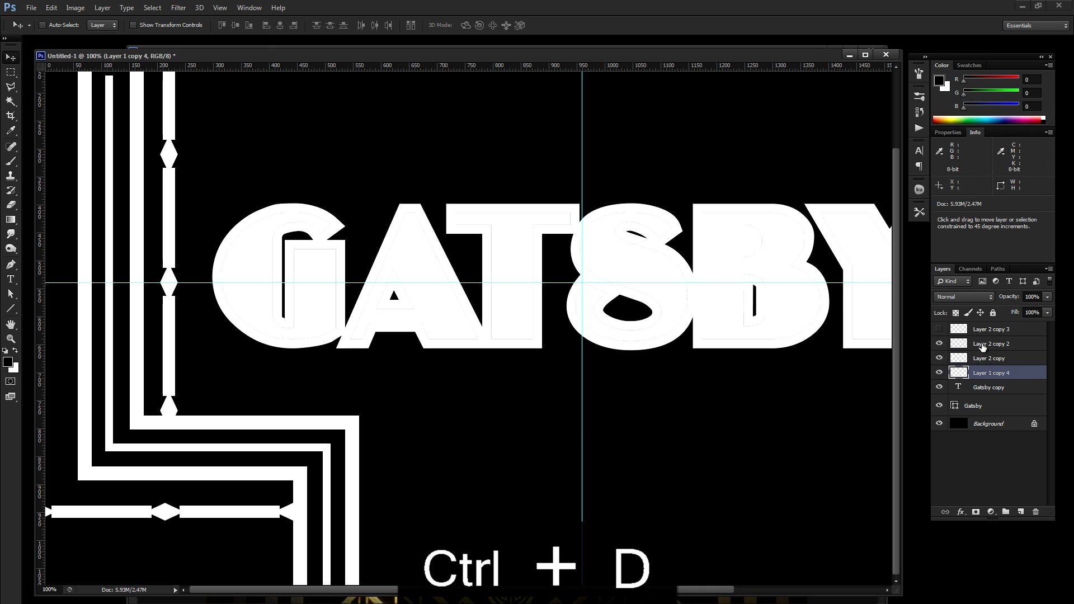
shift+click(983, 346)
key(ctrl+e)
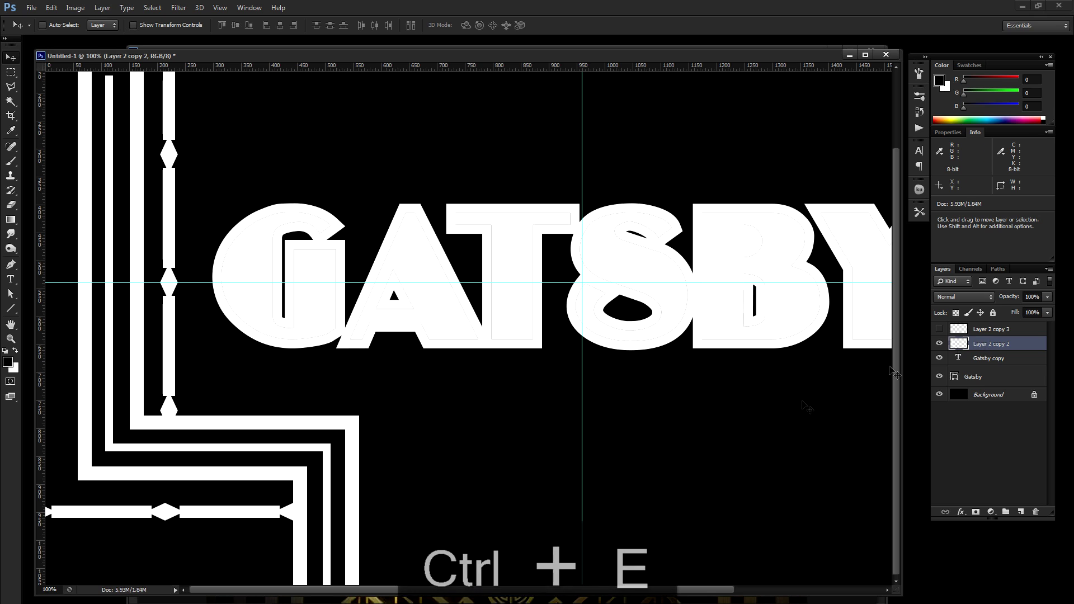
mouse_move(414, 453)
mouse_down()
mouse_move(307, 451)
mouse_move(404, 456)
mouse_up()
drag(425, 403, 479, 390)
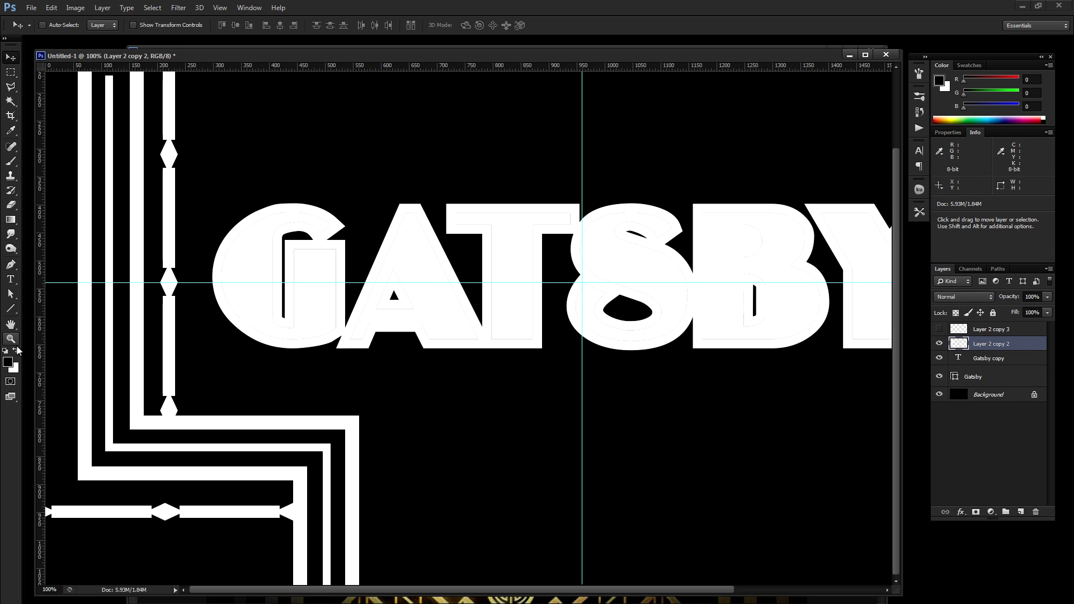
Step: Draw two short vertical lines, filled white and 10 px thick, between the lowest stepped line and the horizontal chain
click(11, 309)
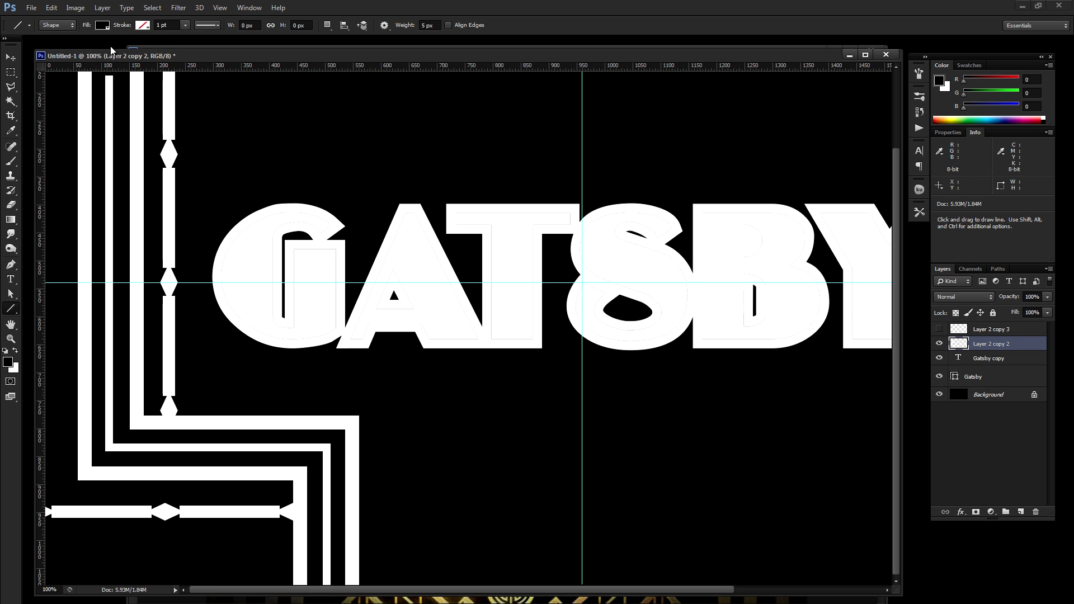
click(102, 27)
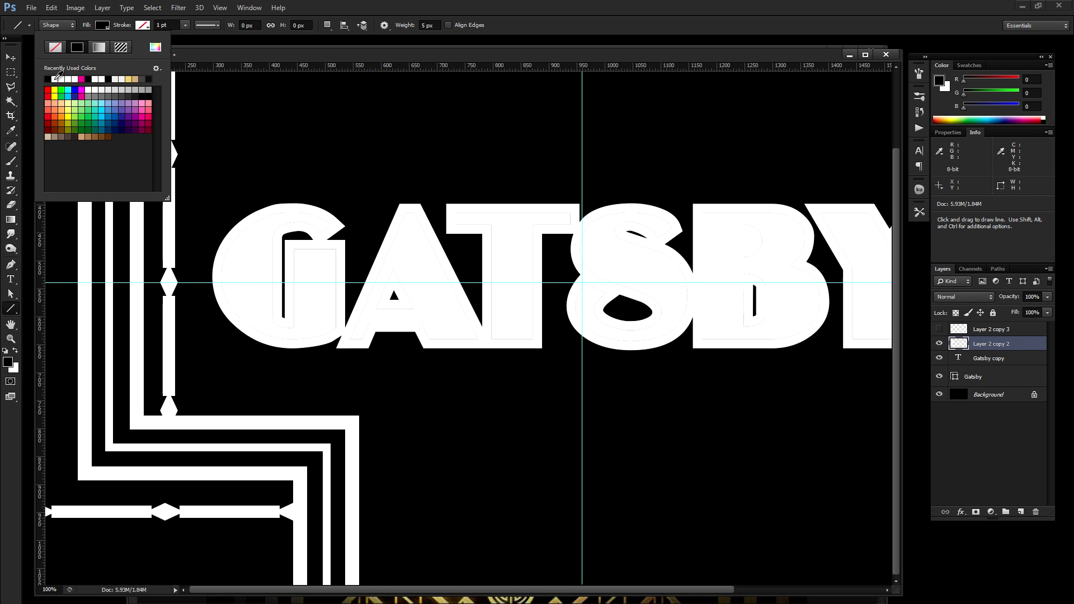
click(102, 79)
click(103, 28)
click(103, 28)
click(424, 5)
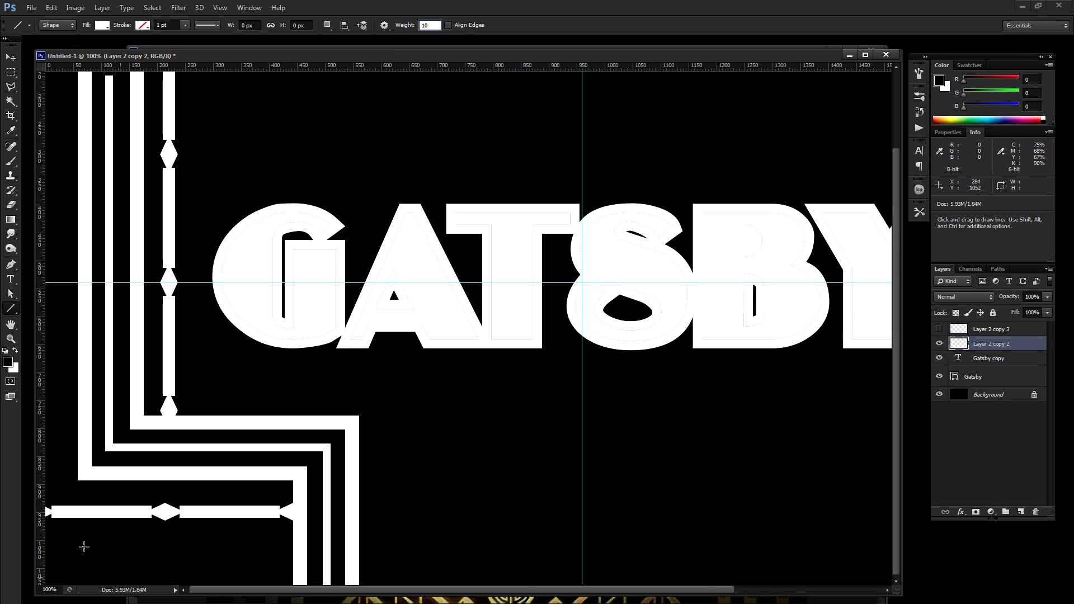
mouse_move(110, 476)
mouse_down()
mouse_move(113, 512)
mouse_move(128, 487)
mouse_move(136, 521)
mouse_up()
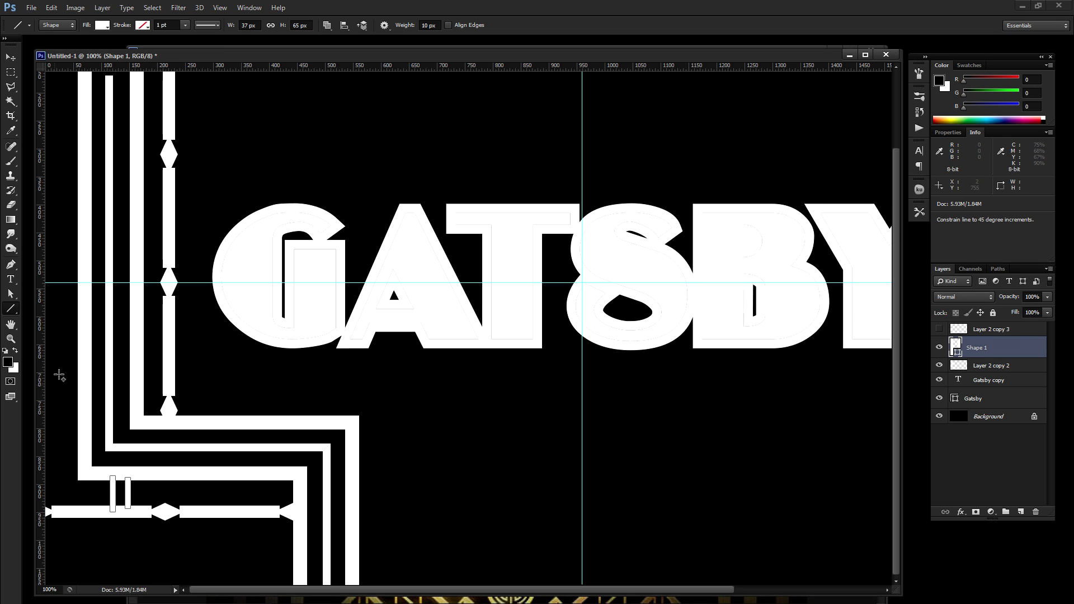
key(shift)
Step: Draw three parallel 45° lines running from the outermost vertical line down to the canvas's left edge
drag(83, 342, 6, 439)
drag(82, 376, 46, 413)
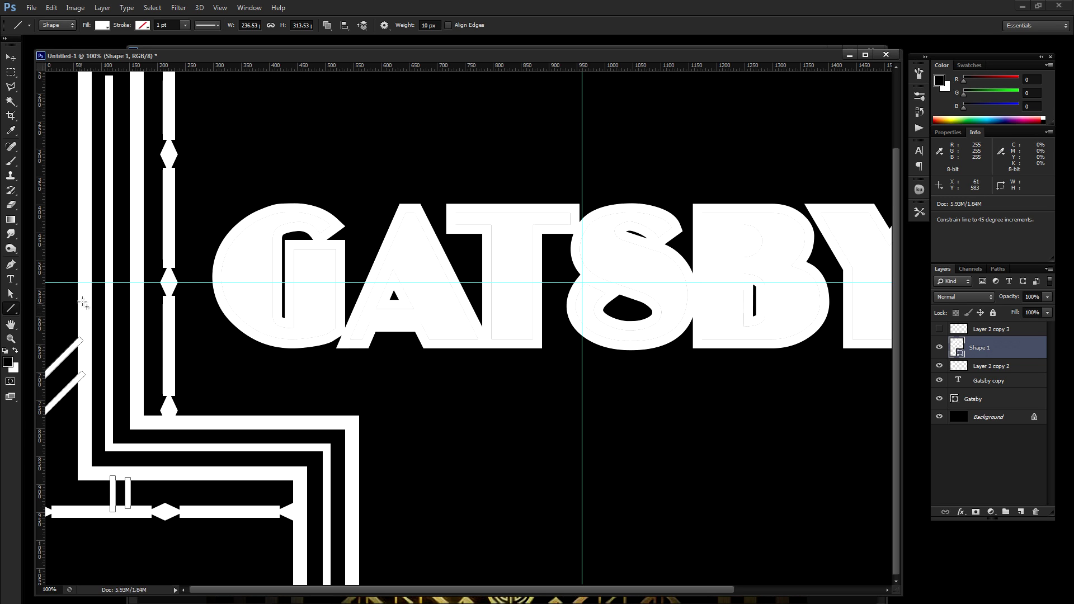
drag(82, 300, 46, 336)
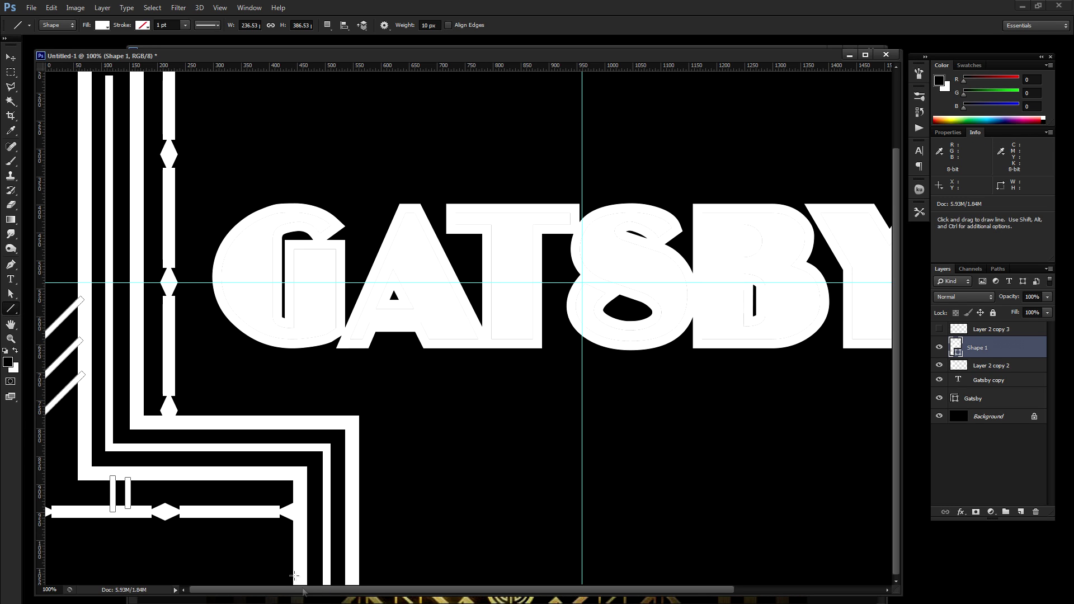
Step: Draw a vertical and a horizontal line forming a corner under the horizontal chain, and add three parallel 45° lines inside it
drag(258, 515, 258, 588)
drag(255, 536, 45, 535)
mouse_move(231, 535)
mouse_down()
mouse_move(108, 563)
mouse_move(133, 593)
mouse_move(176, 570)
mouse_up()
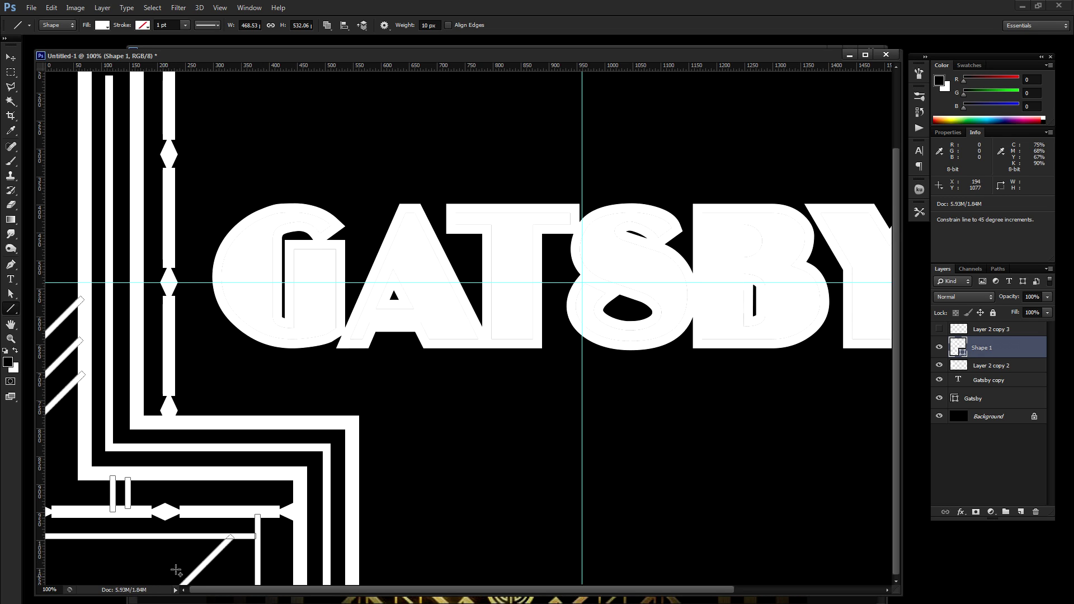
drag(254, 536, 193, 585)
drag(207, 536, 112, 587)
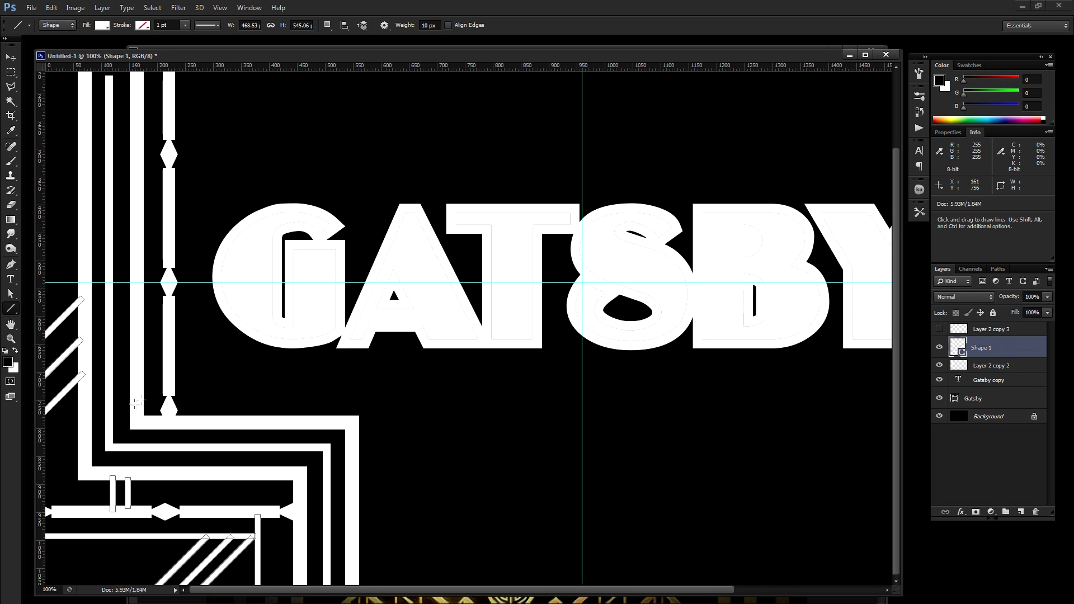
Step: Merge the line shapes with the ornament layer, and delete everything on it above the horizontal centre guide
ctrl+click(989, 365)
key(ctrl+e)
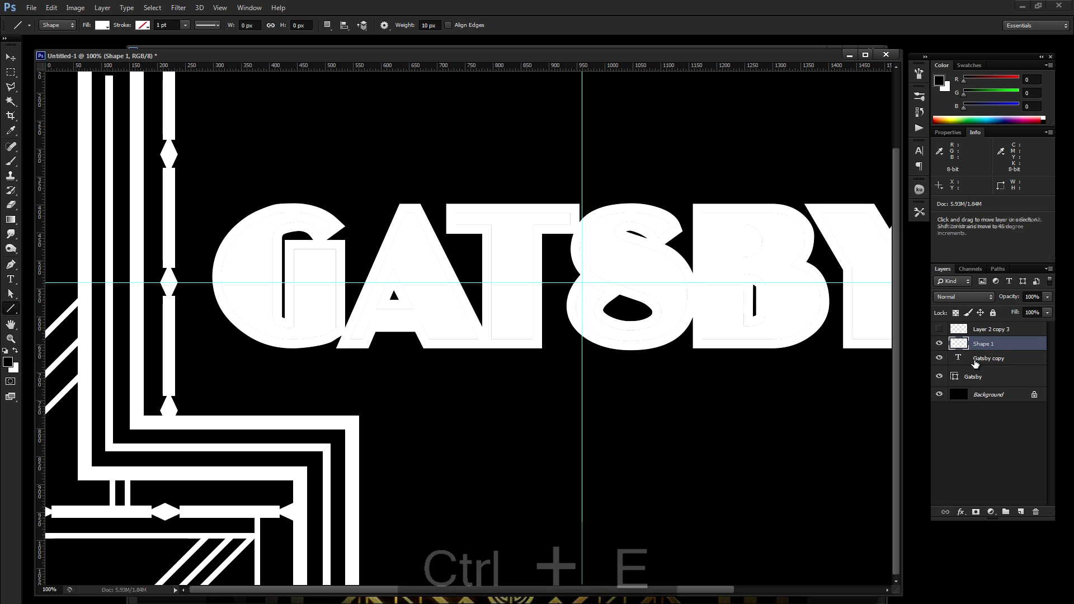
click(11, 77)
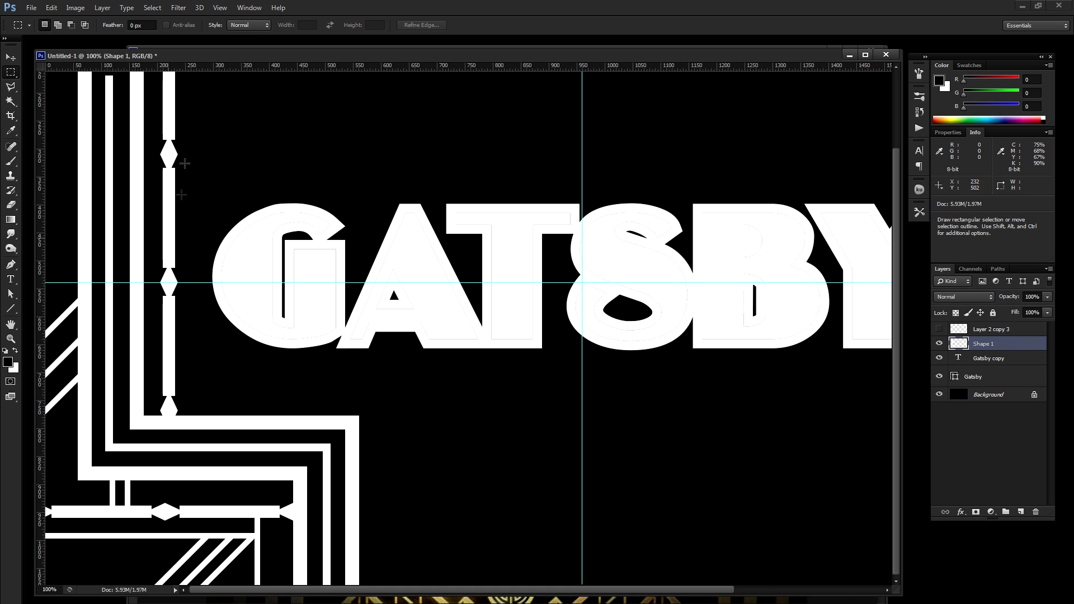
drag(235, 106, 275, 252)
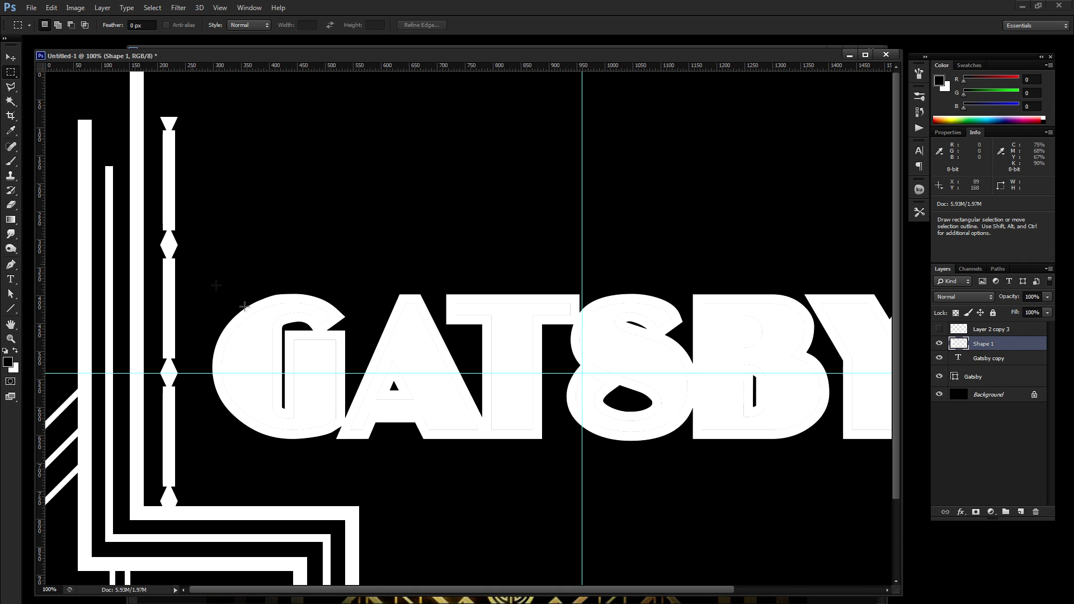
drag(360, 373, 28, 20)
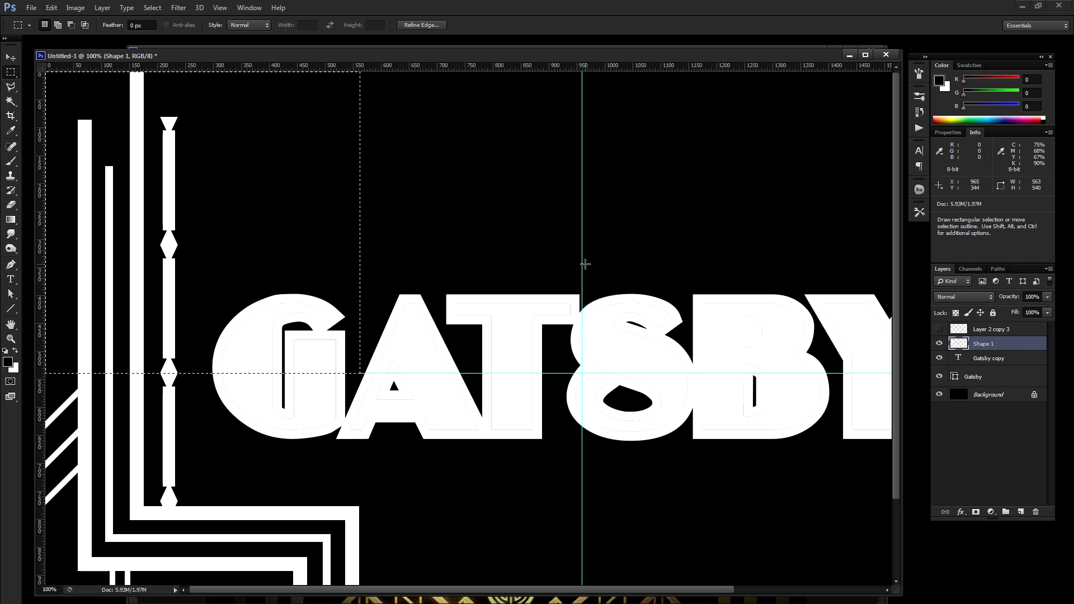
key(Delete)
key(ctrl+d)
Step: Deselect, hide the guides, and copy the corner ornament in the canvas's lower-left quarter onto a new layer
click(11, 339)
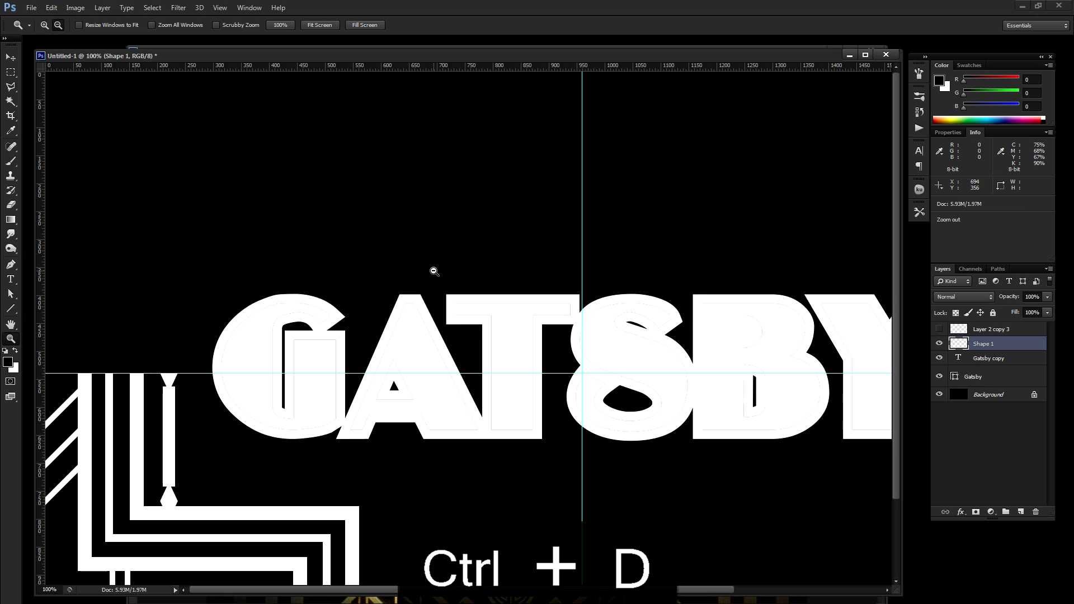
alt+click(433, 271)
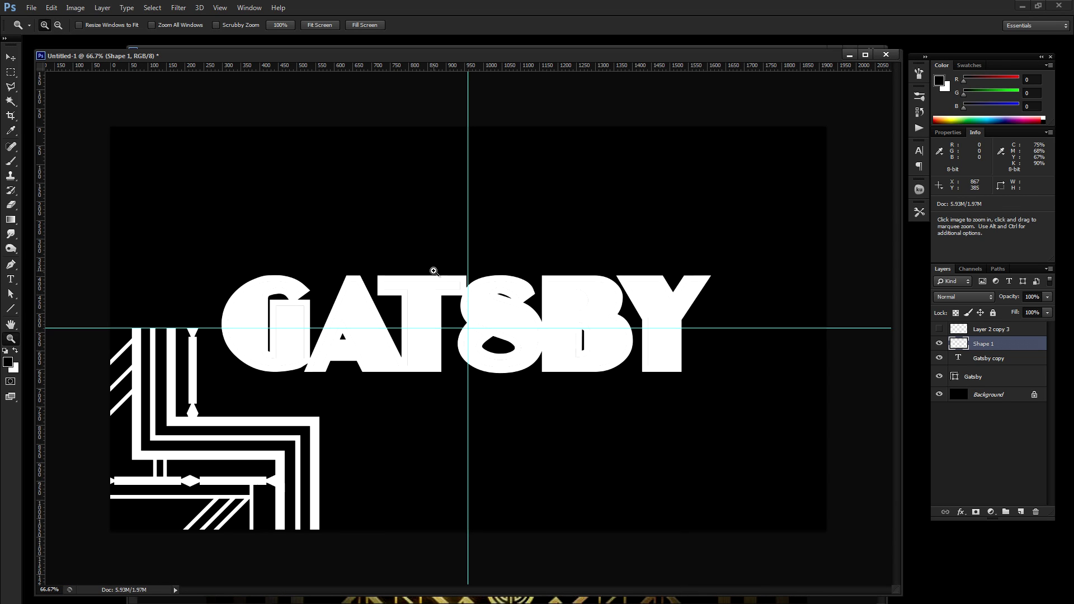
key(ctrl+semicolon)
click(11, 71)
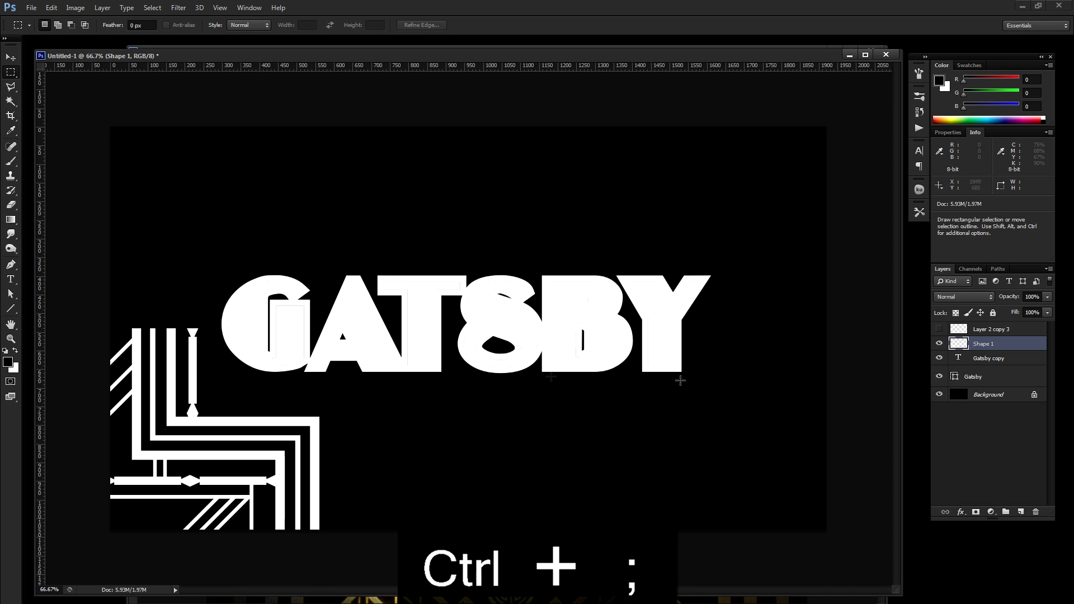
drag(571, 216, 111, 522)
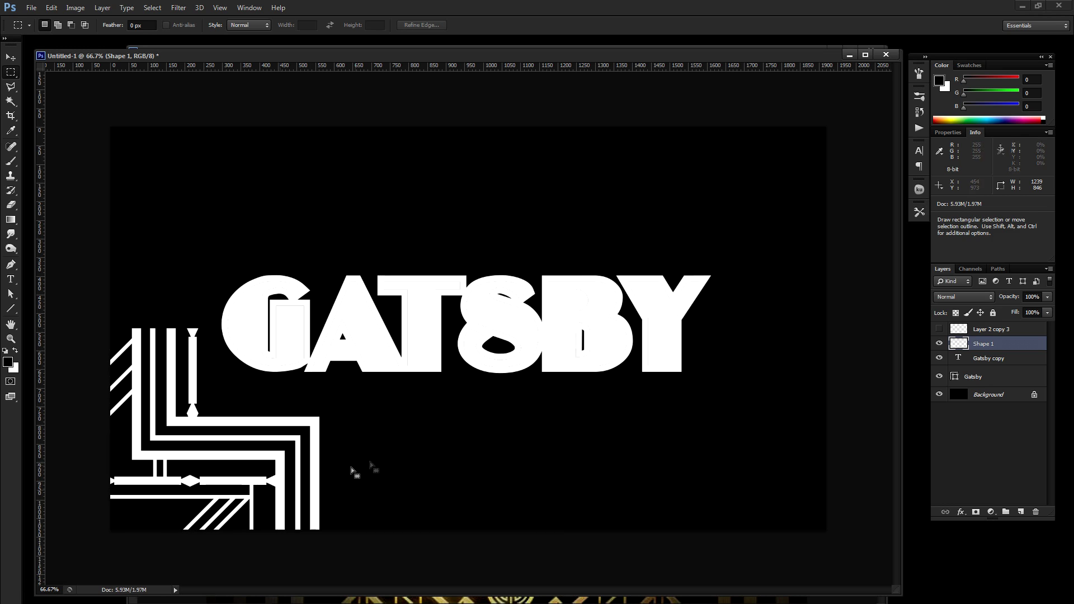
right_click(227, 422)
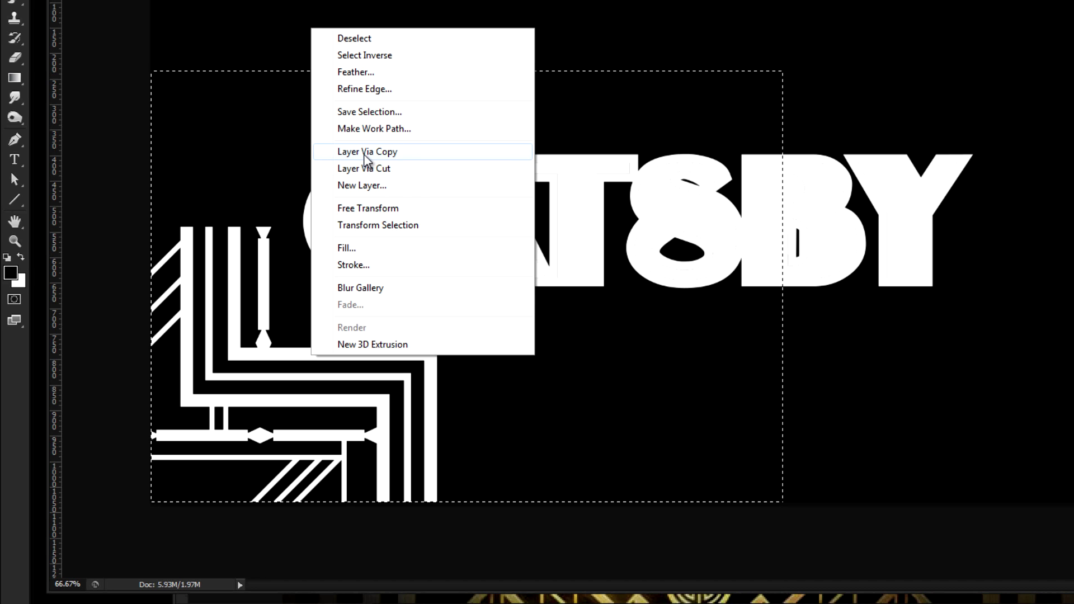
click(365, 158)
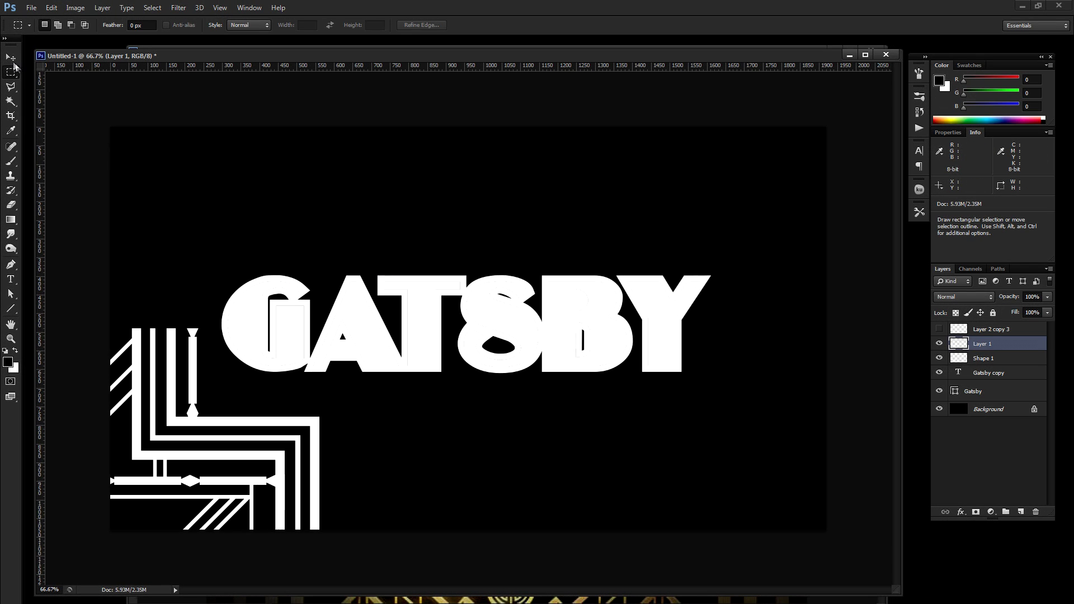
Step: Flip the copied corner ornament vertically and move it into the canvas's upper-left corner, above the original
click(12, 59)
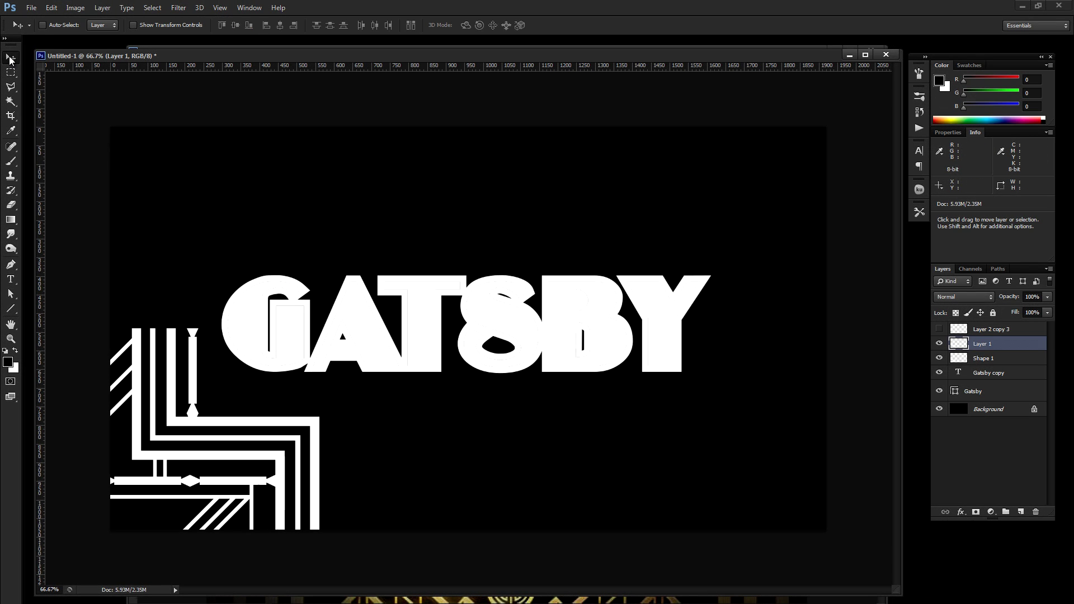
click(51, 8)
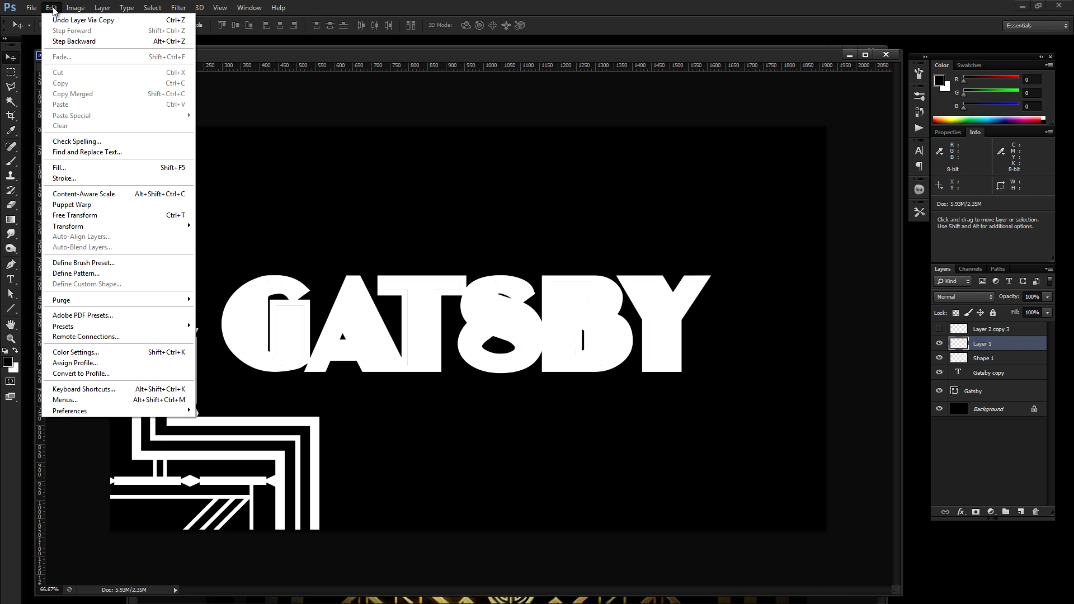
mouse_move(78, 226)
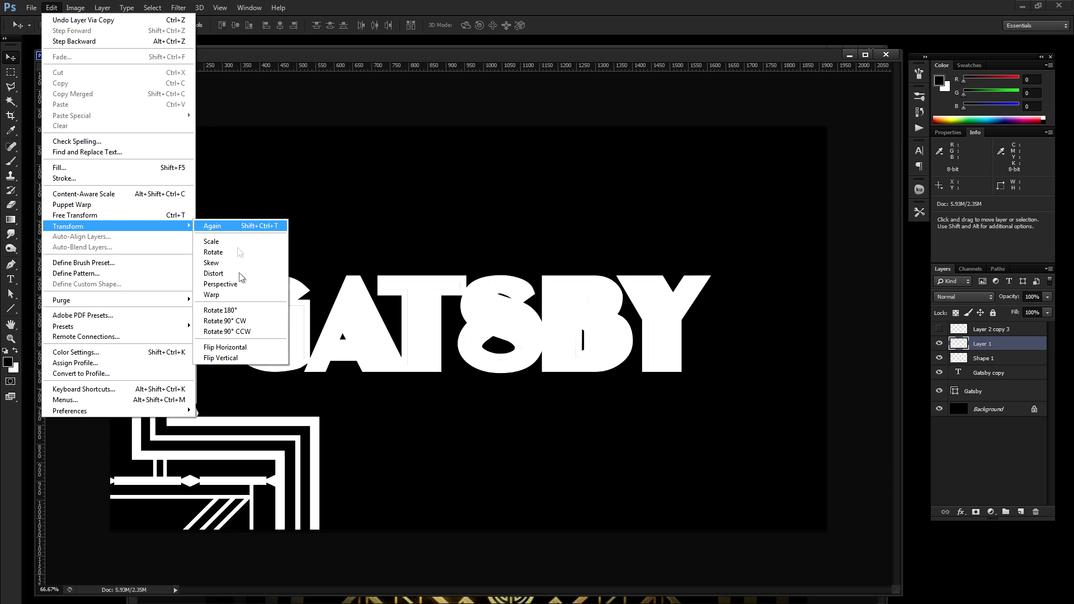
click(241, 358)
drag(239, 463, 232, 270)
Step: Fine-align the flipped ornament with the lower one so their lines meet, and merge both into one layer
key(z)
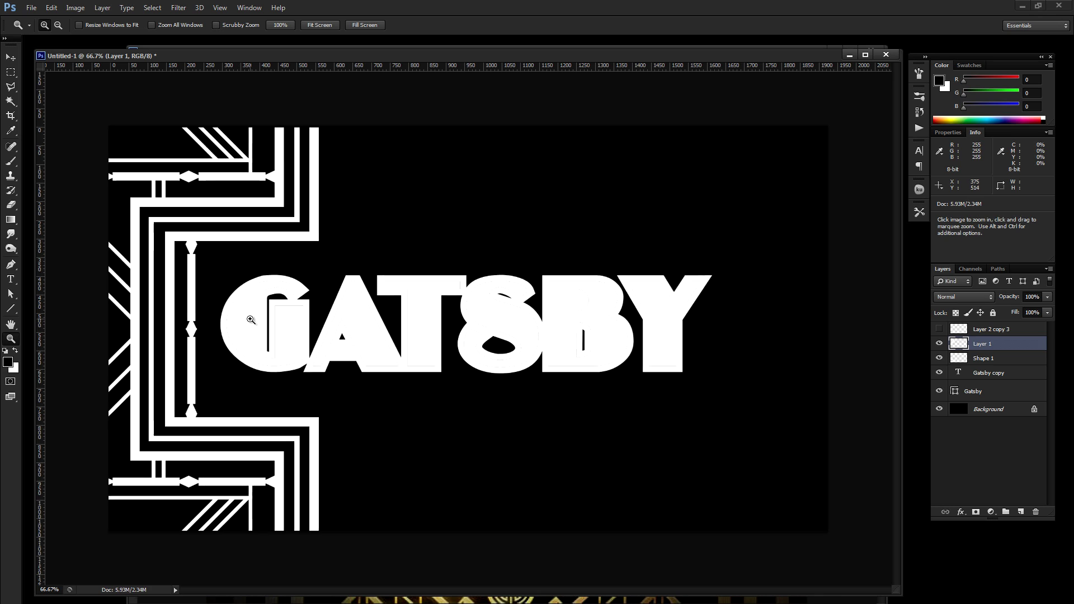
click(250, 319)
key(v)
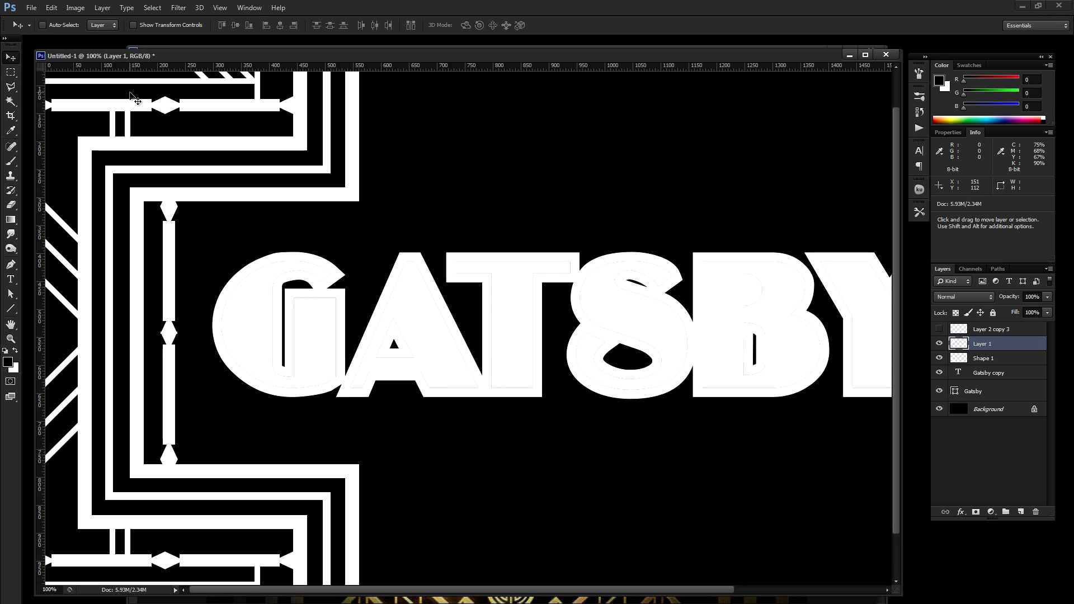
drag(131, 95, 130, 93)
drag(412, 101, 404, 212)
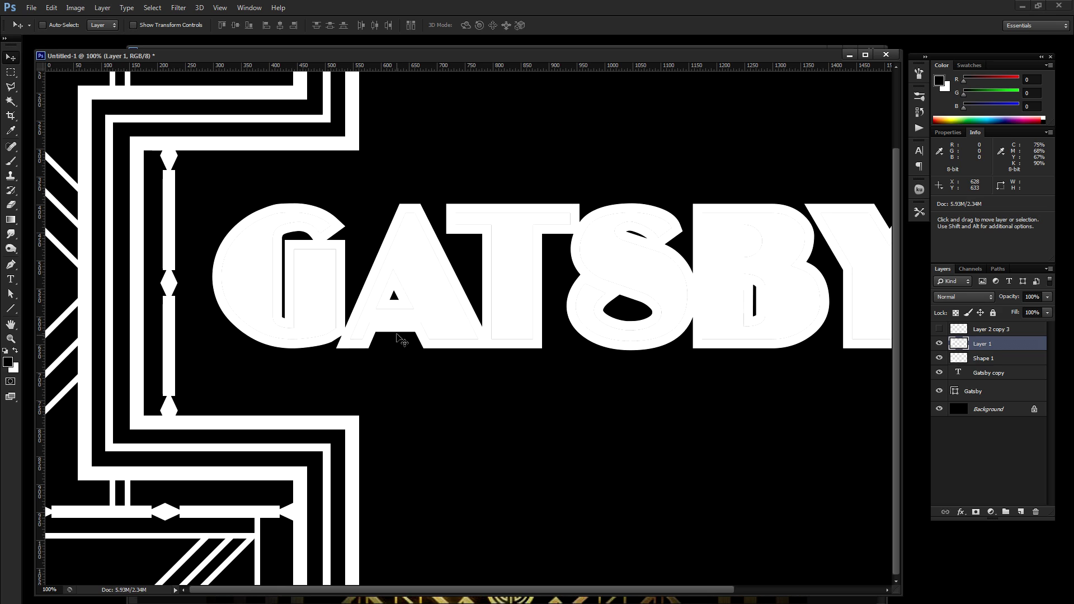
key(ctrl+e)
Step: Duplicate the merged left-hand ornament layer, flip the duplicate horizontally, and move it to the canvas's right side
click(10, 338)
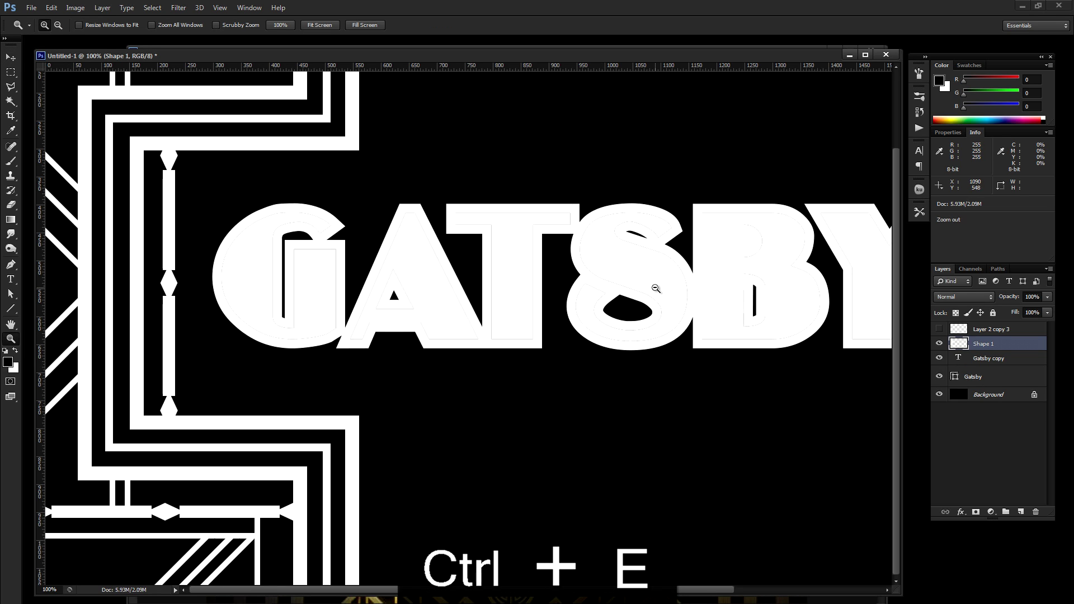
alt+click(656, 288)
click(11, 57)
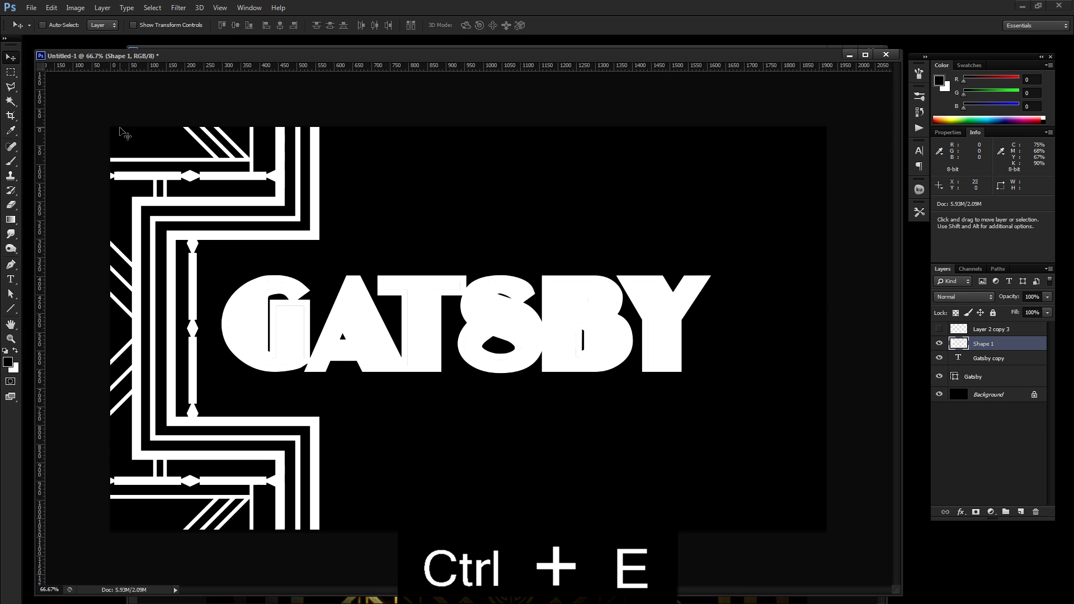
key(ctrl+j)
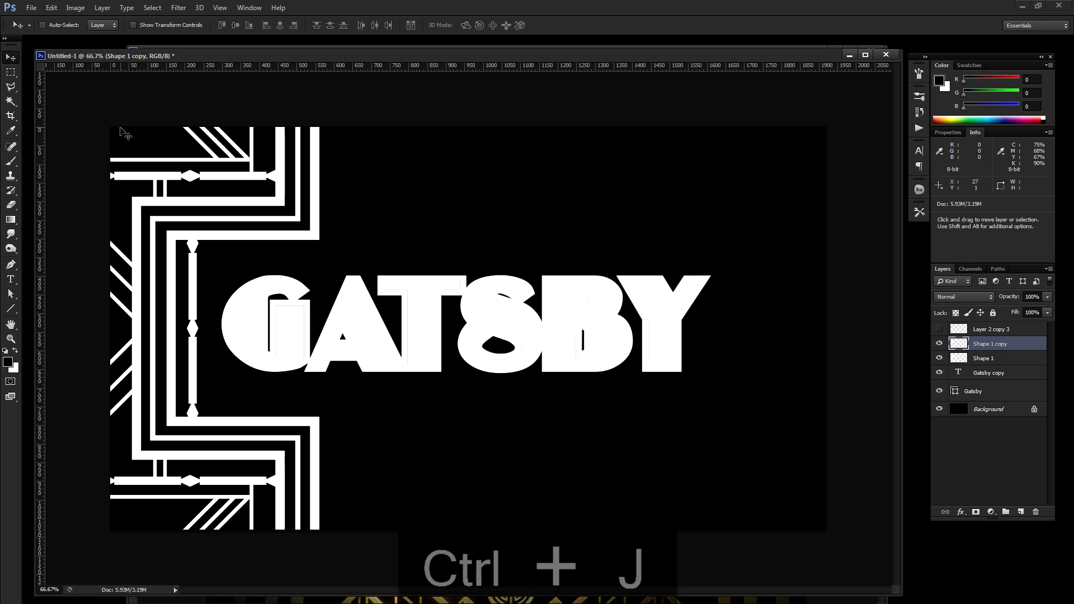
click(54, 9)
mouse_move(129, 225)
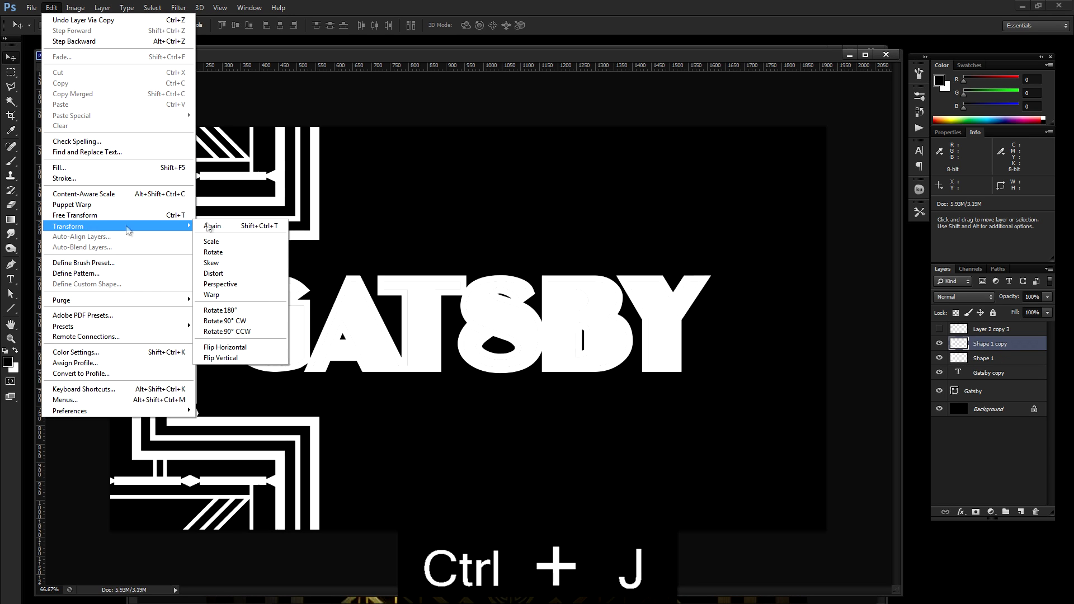
click(280, 347)
drag(275, 347, 856, 306)
Step: Nudge the mirrored ornament horizontally until its outer ends meet the canvas's right edge
click(11, 338)
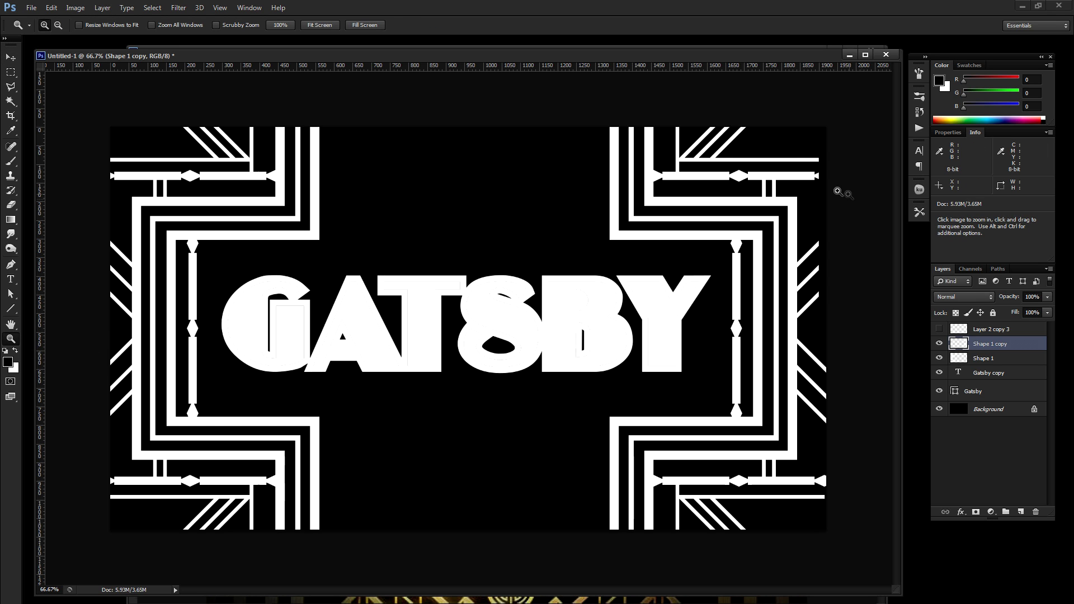
click(851, 191)
drag(709, 267, 689, 281)
scroll(689, 281, up, 3)
click(839, 240)
scroll(651, 317, up, 3)
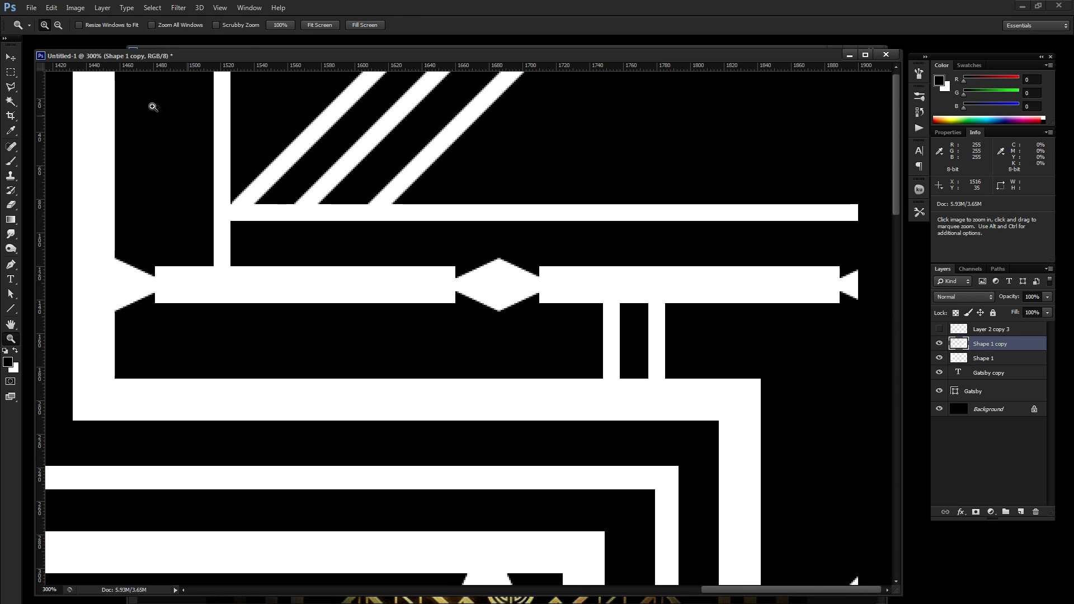
click(11, 57)
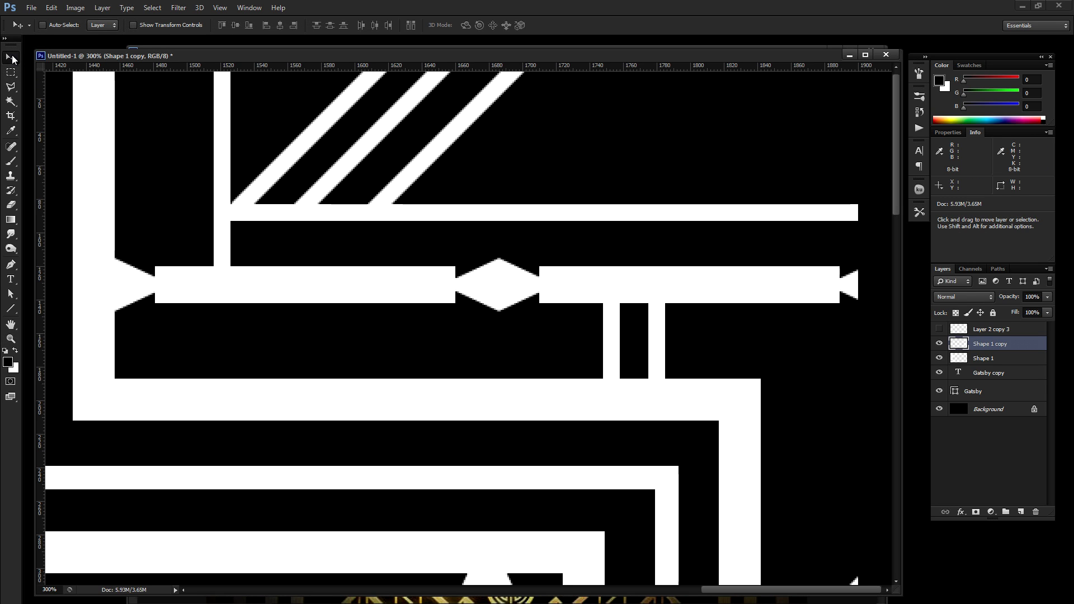
key(Right)
key(Right)
key(Right)
key(Right)
key(Right)
key(Right)
key(Right)
key(Right)
key(Right)
key(Right)
key(Right)
key(Right)
key(Right)
key(Right)
key(Right)
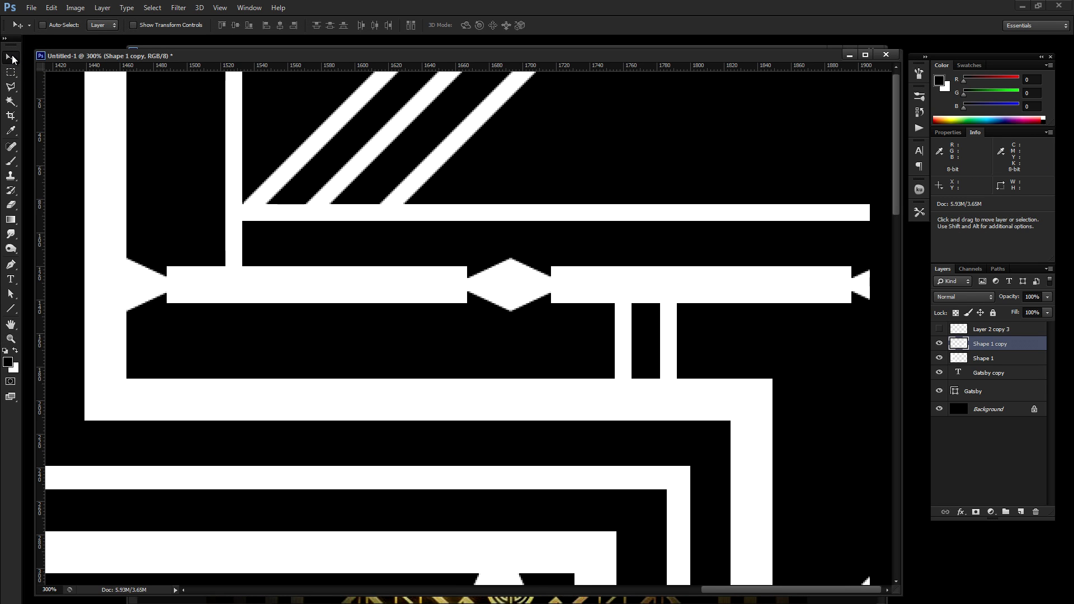
key(Right)
key(Right)
key(Right)
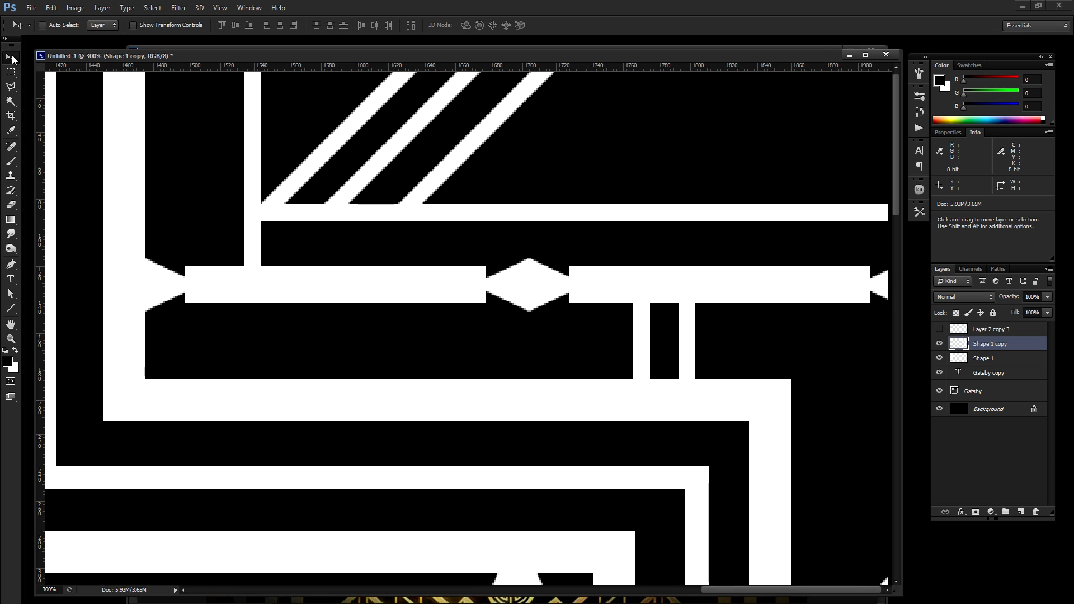
key(Right)
key(Right)
key(Right)
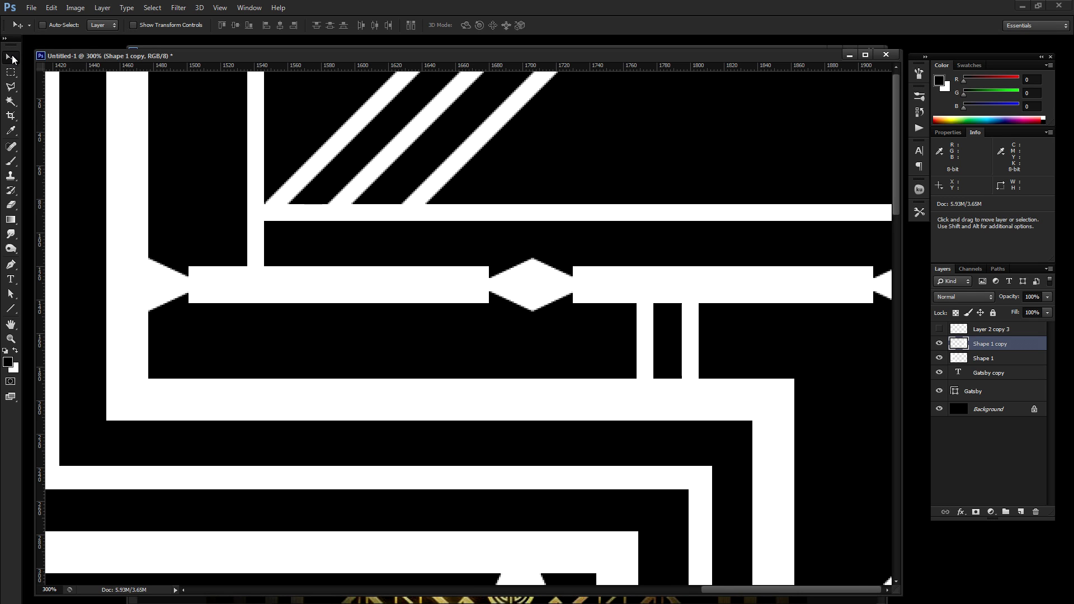
key(Left)
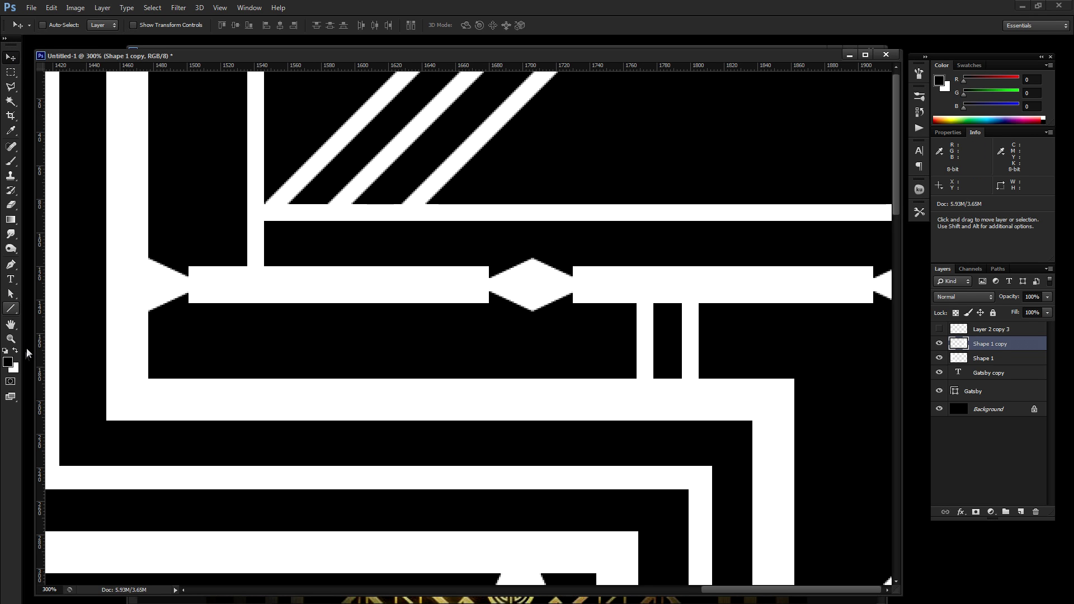
Step: Merge the right-hand ornament with the left-hand one into a single layer
key(ctrl+e)
click(10, 338)
alt+click(383, 338)
alt+click(388, 341)
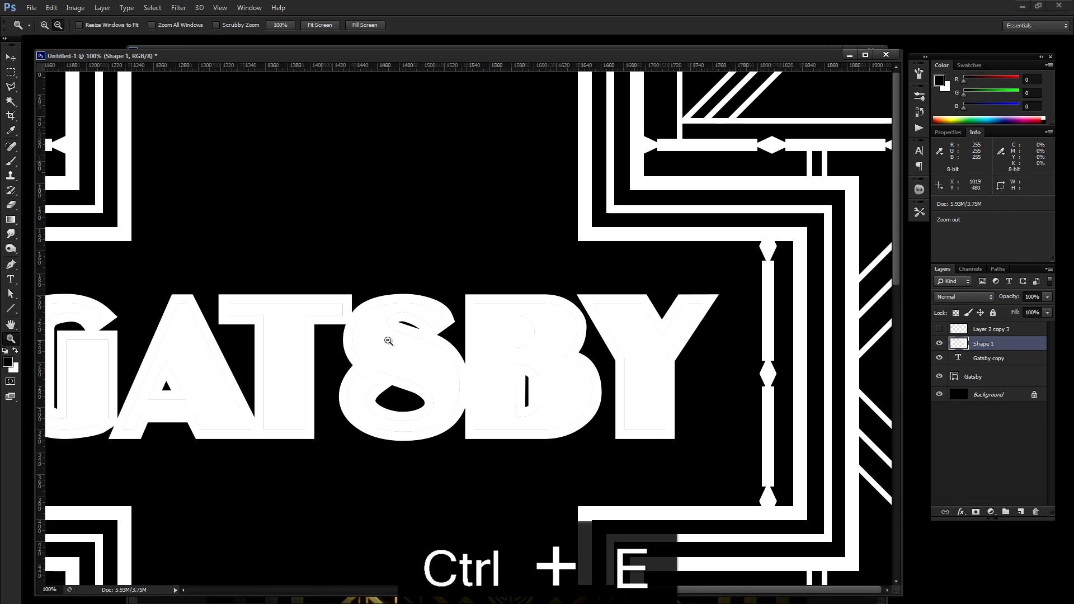
alt+click(390, 340)
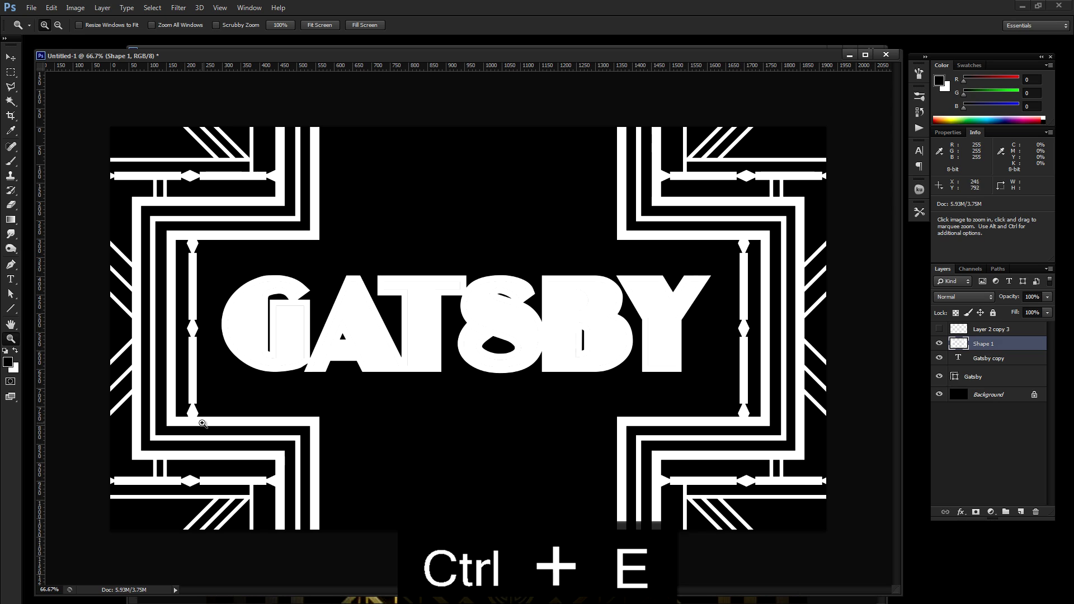